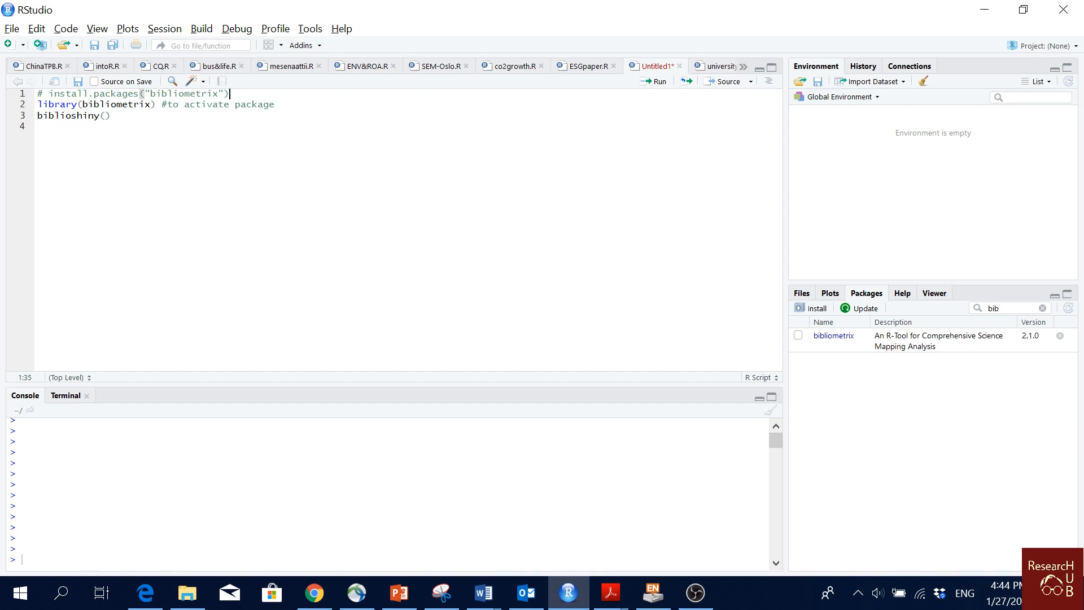
# Run the library(bibliometrix) line of the script to activate the package.
pyautogui.click(275, 105)
pyautogui.click(657, 82)
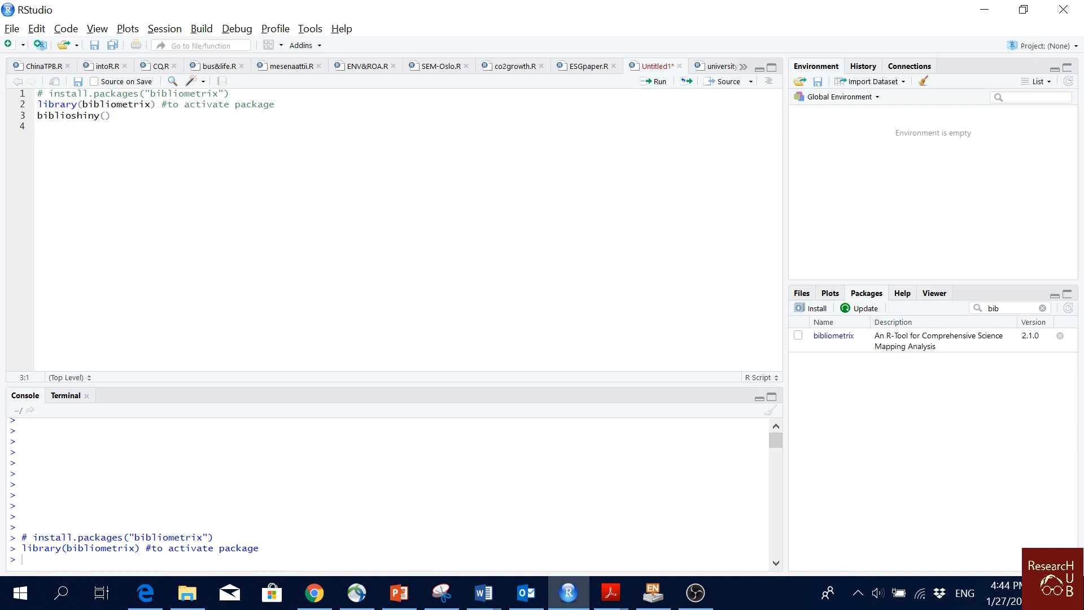
# Uncomment the install.packages("bibliometrix") line and comment it out again with #.
pyautogui.click(49, 94)
pyautogui.press('BackSpace')
pyautogui.press('BackSpace')
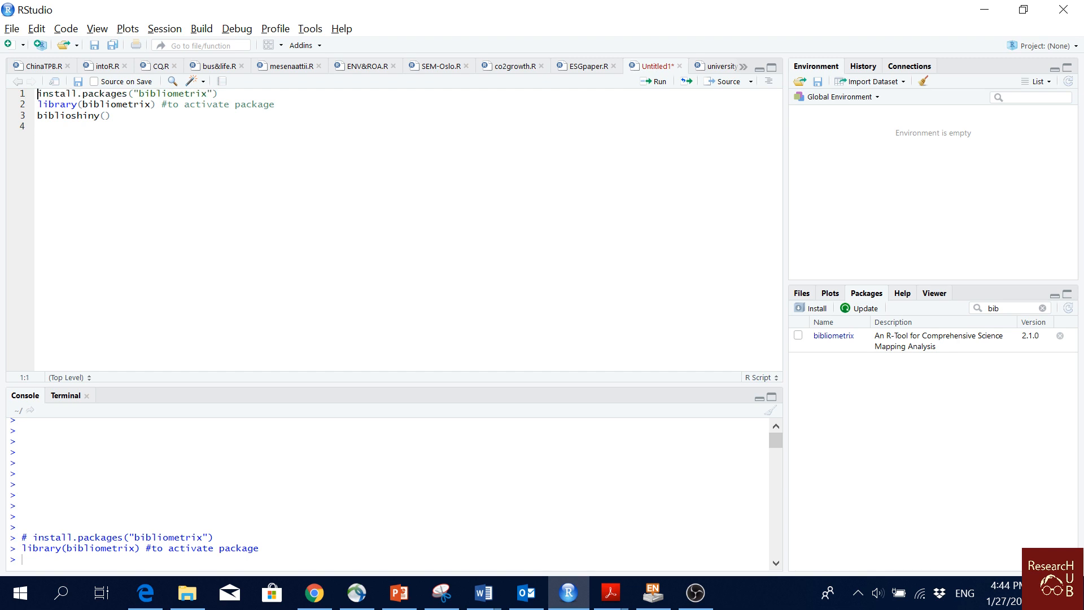
pyautogui.write('#')
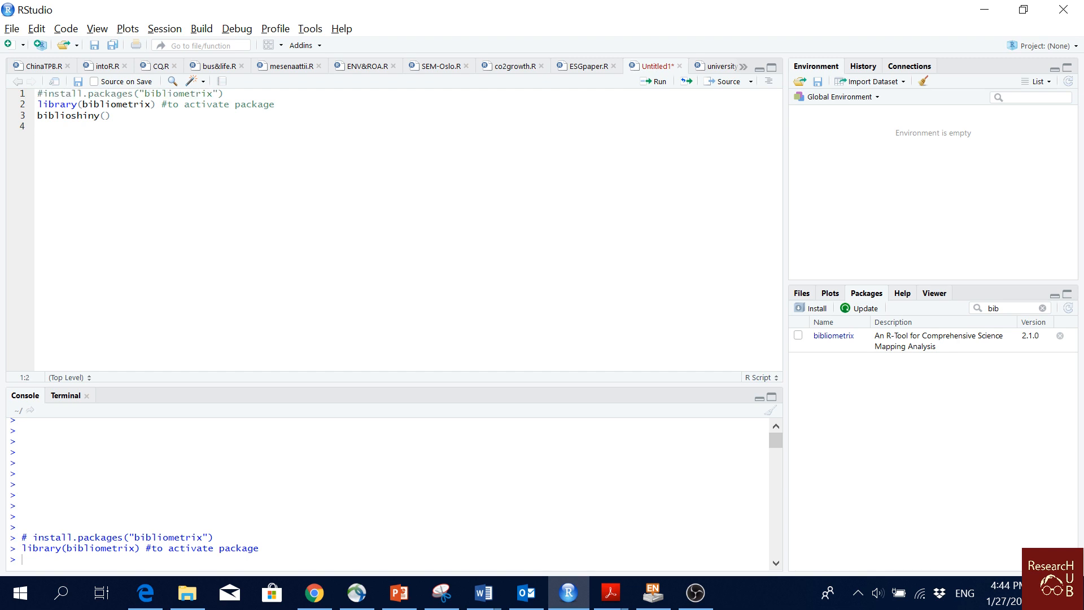
# Run the biblioshiny() line of the script to launch the web interface for bibliometrix.
pyautogui.click(275, 105)
pyautogui.click(112, 116)
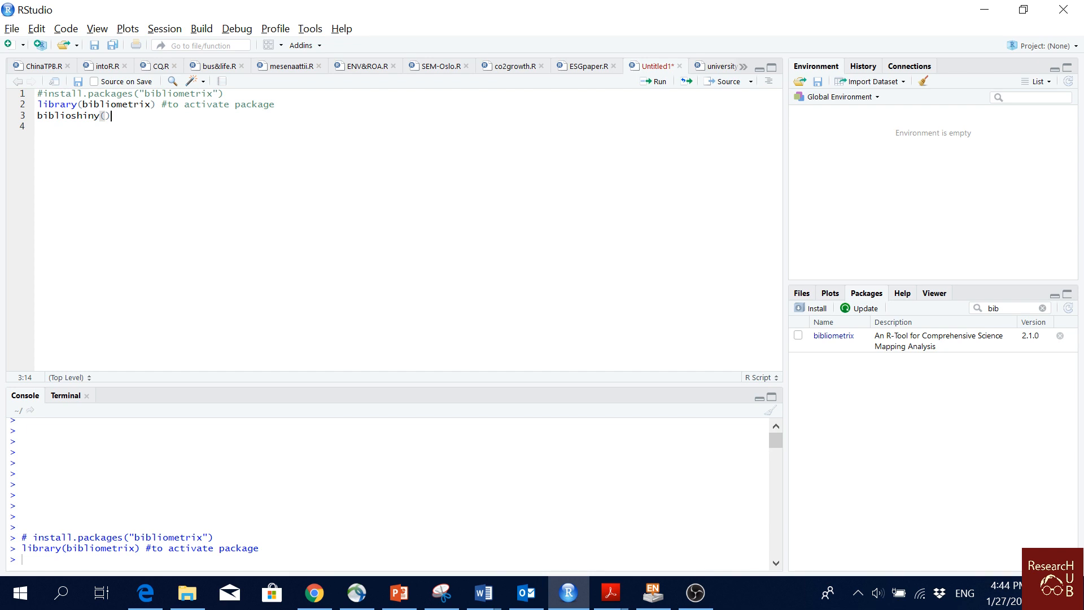
pyautogui.click(657, 83)
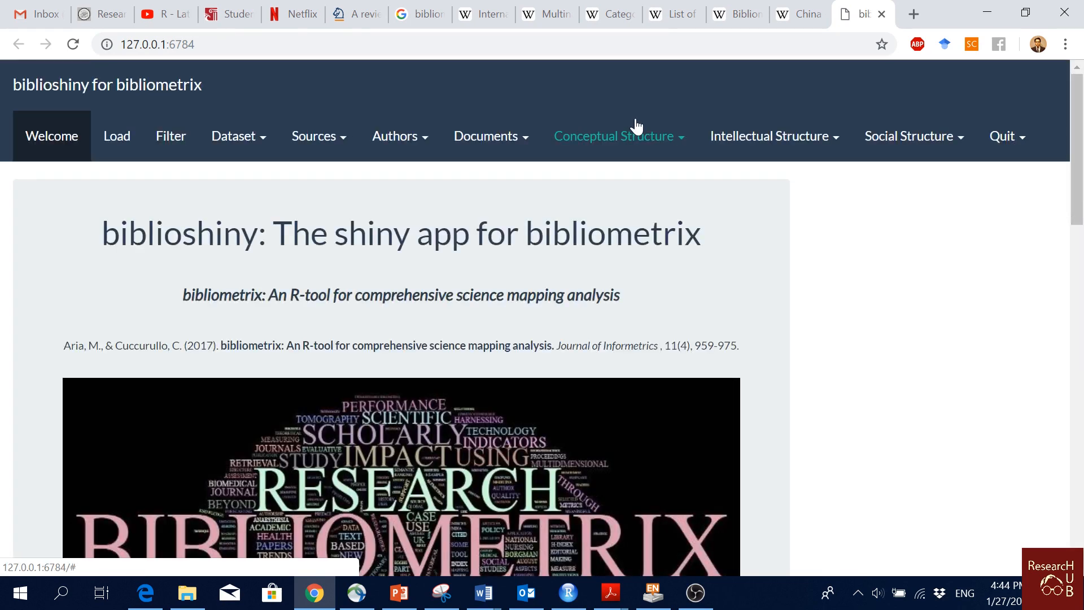
# Read through the biblioshiny welcome page, covering its features, workflow diagram, example instructions and the bibliometrix citation.
pyautogui.scroll(-4, 892, 280)
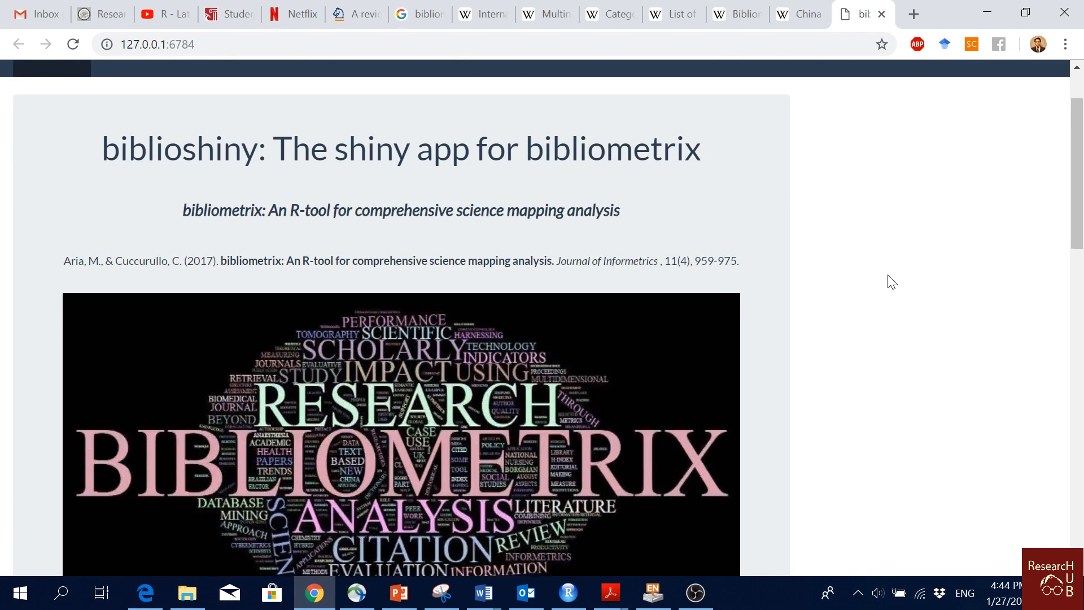
pyautogui.scroll(-8, 892, 280)
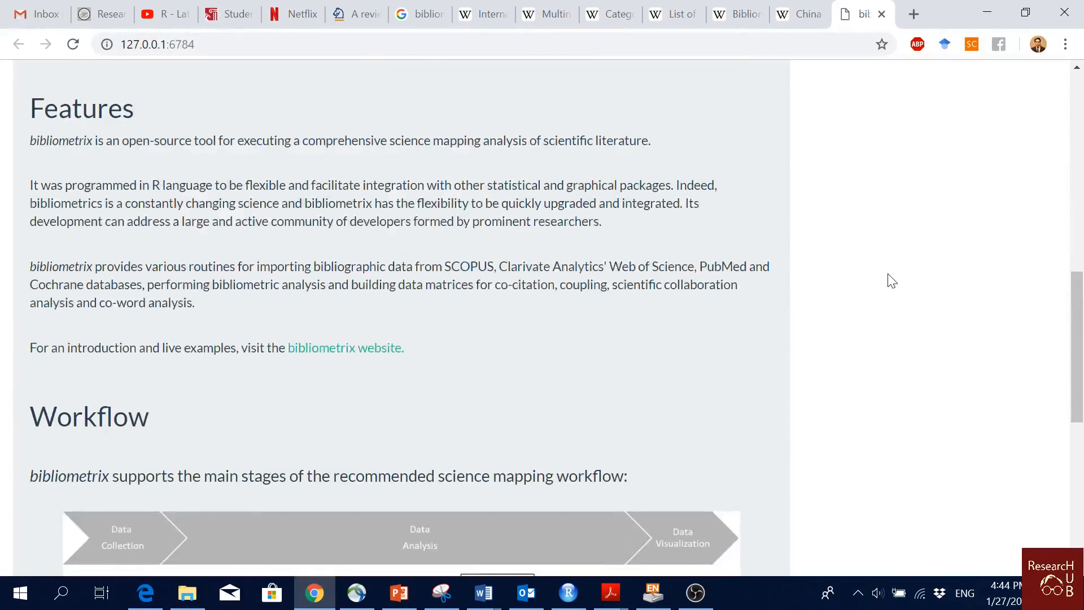
pyautogui.scroll(12, 887, 283)
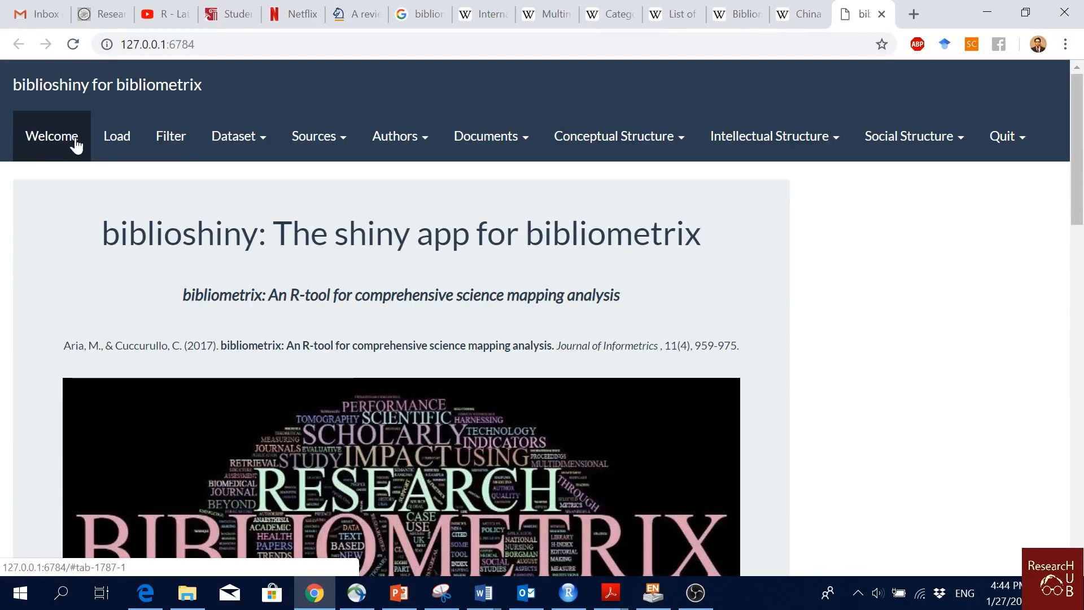
pyautogui.scroll(-7, 631, 361)
pyautogui.scroll(-8, 631, 365)
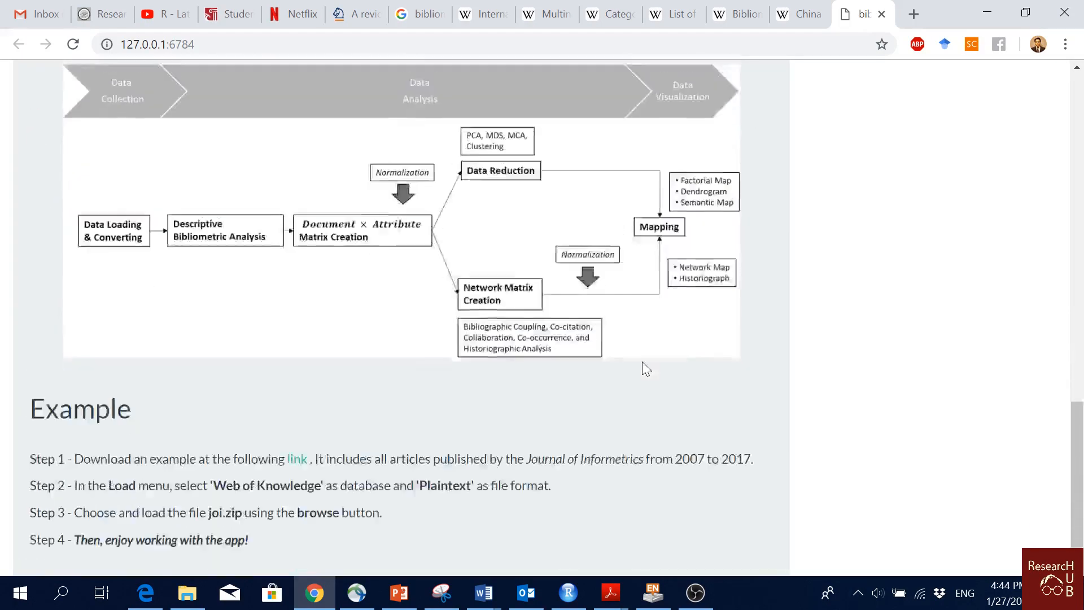
pyautogui.scroll(20, 642, 361)
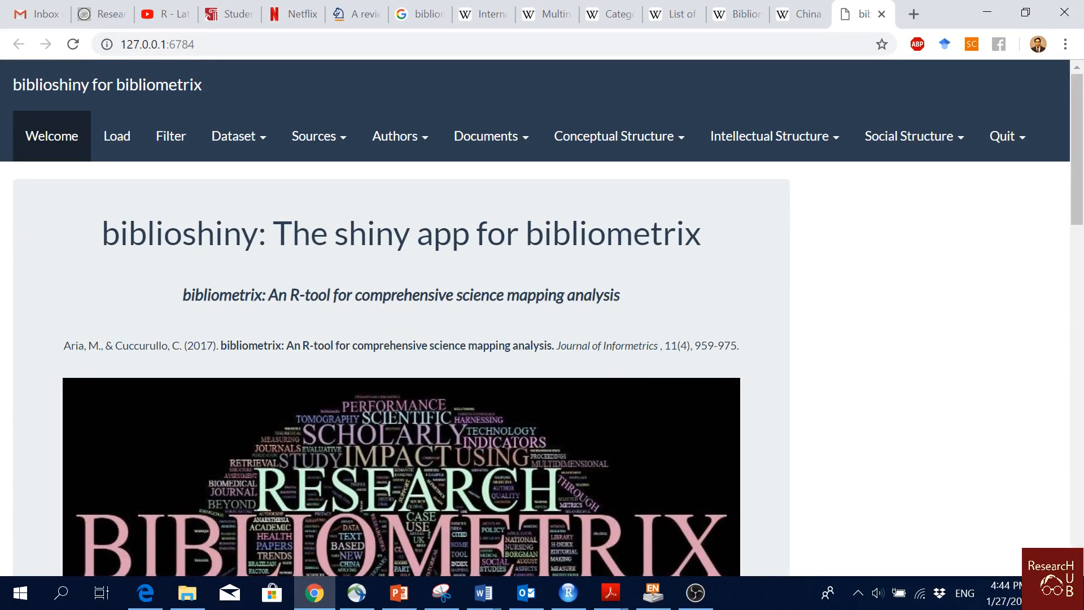
pyautogui.moveTo(63, 345); pyautogui.dragTo(747, 338)
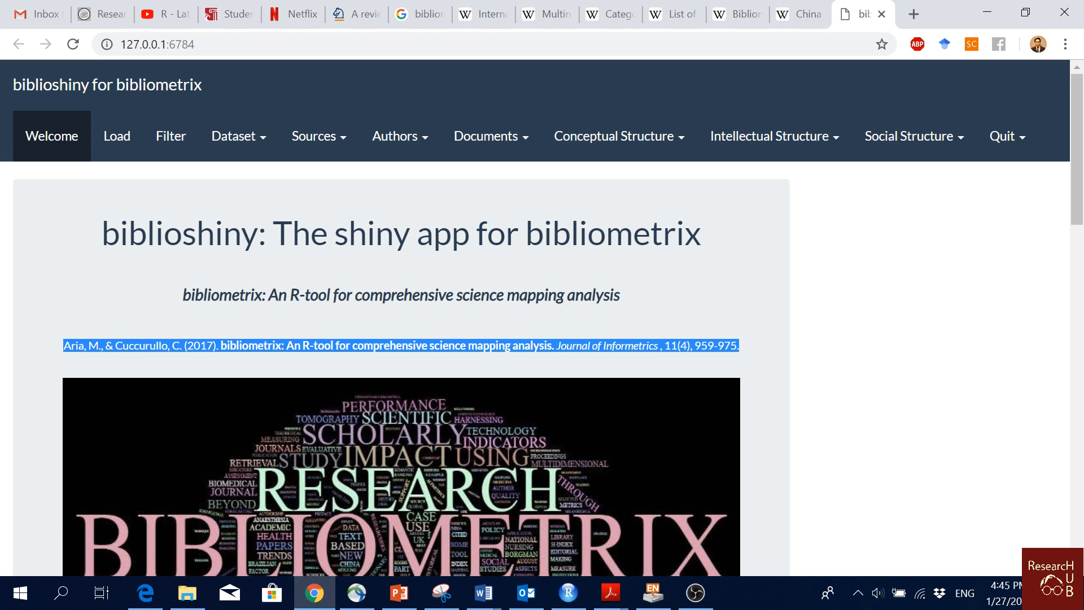
pyautogui.click(501, 369)
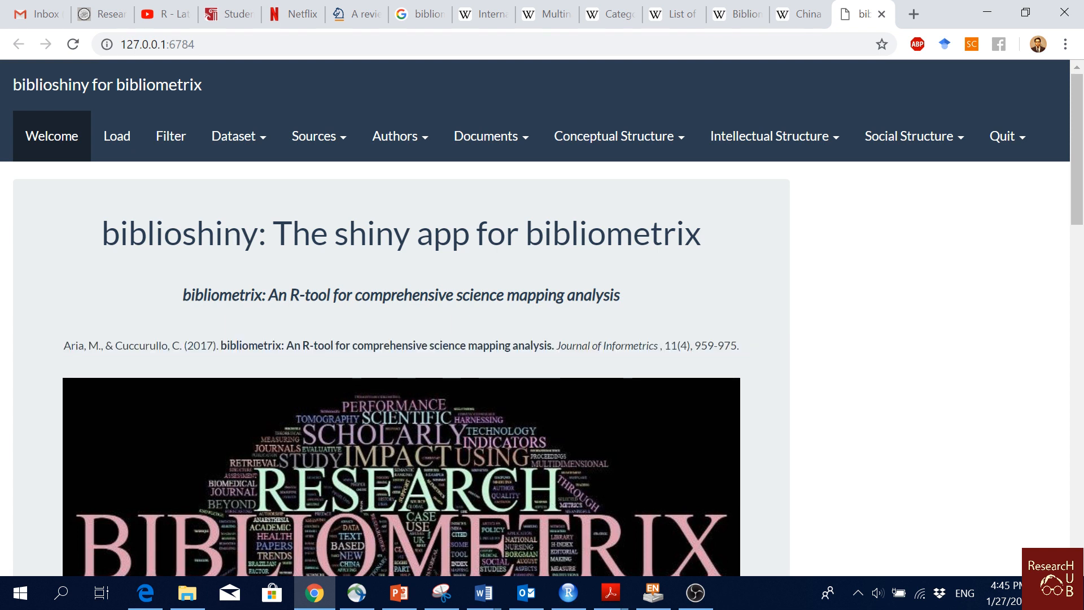
pyautogui.moveTo(275, 346); pyautogui.dragTo(460, 357)
pyautogui.click(663, 305)
# Open the Load page and examine the available database and file format options, keeping Web of Knowledge and Plain Text.
pyautogui.click(110, 144)
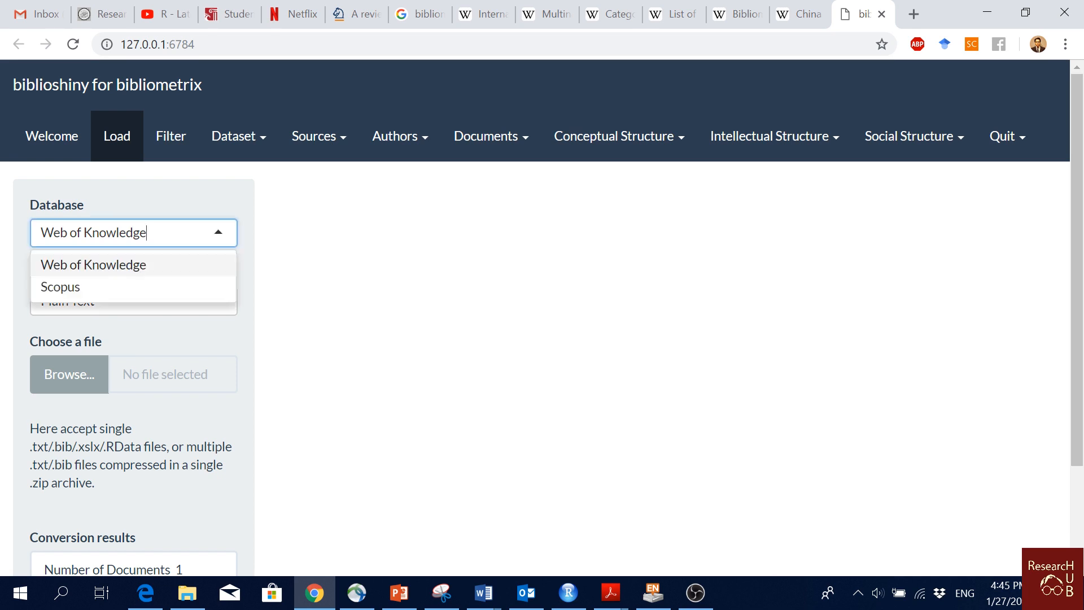
pyautogui.click(152, 247)
pyautogui.click(254, 218)
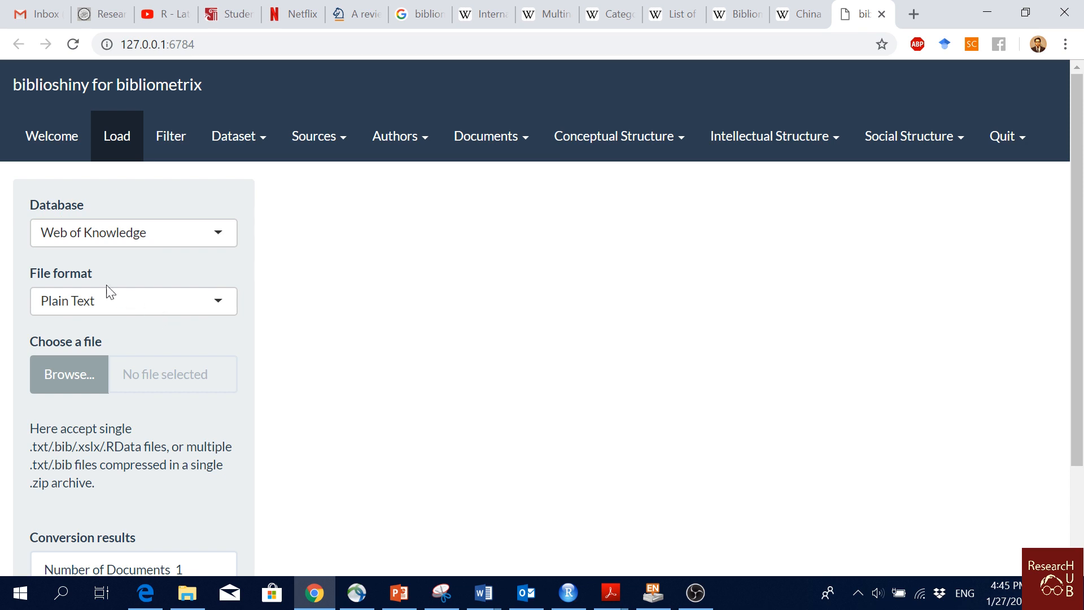
pyautogui.click(160, 303)
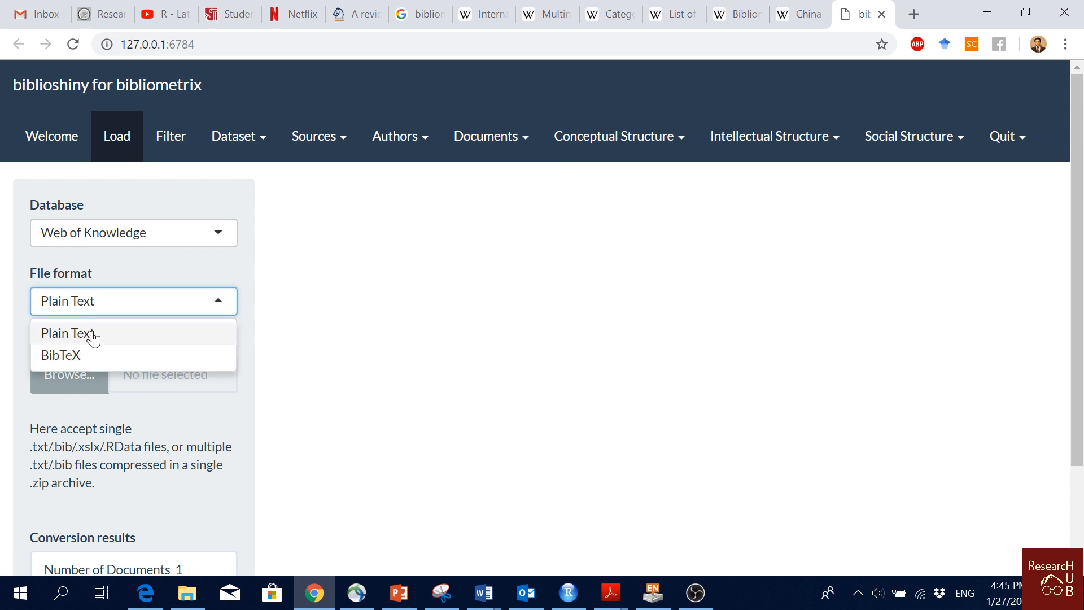
pyautogui.click(170, 237)
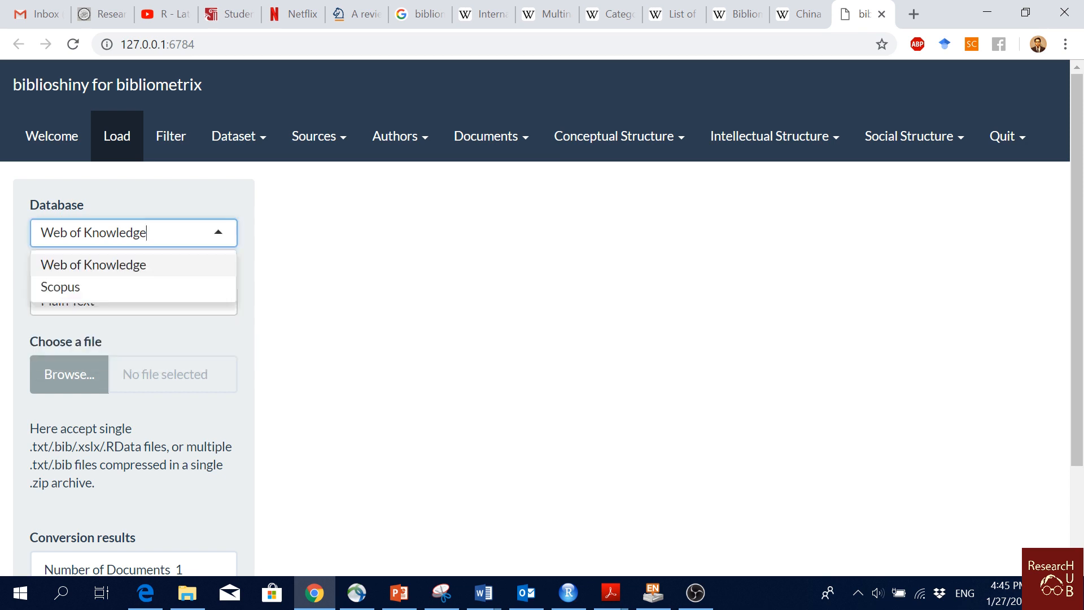
pyautogui.click(245, 256)
pyautogui.click(158, 308)
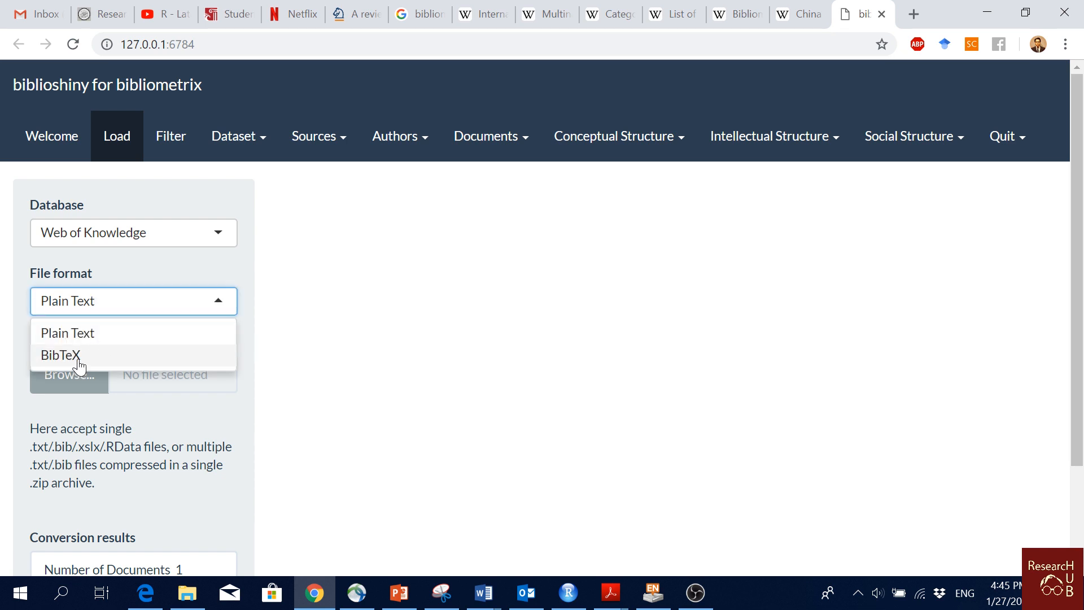
pyautogui.click(286, 255)
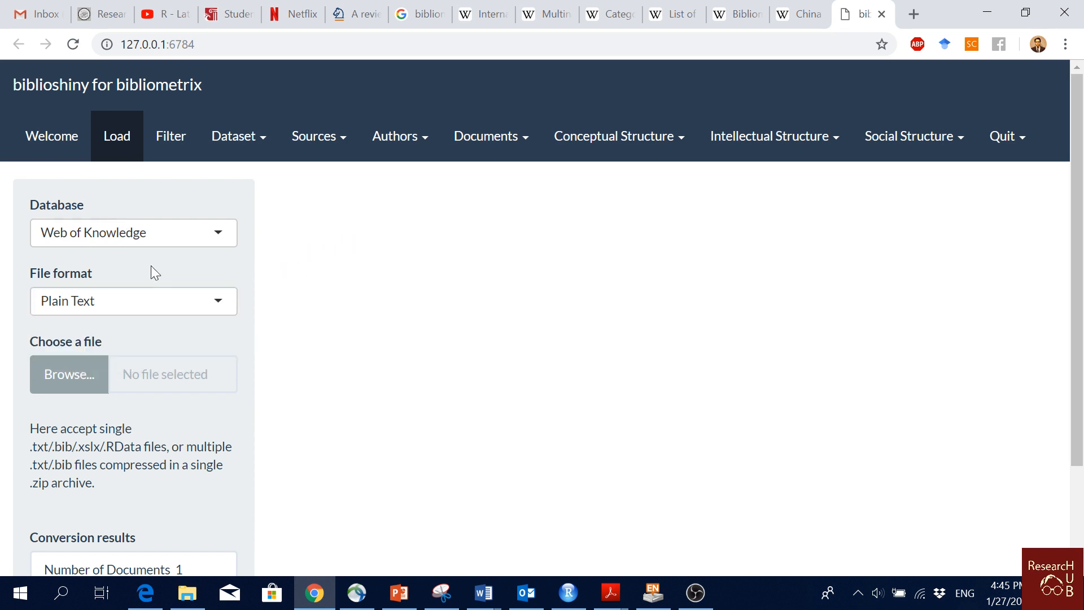
# Load the isi207 text file from the Data-Jan 11-2019 folder as Web of Knowledge plain text data.
pyautogui.click(73, 376)
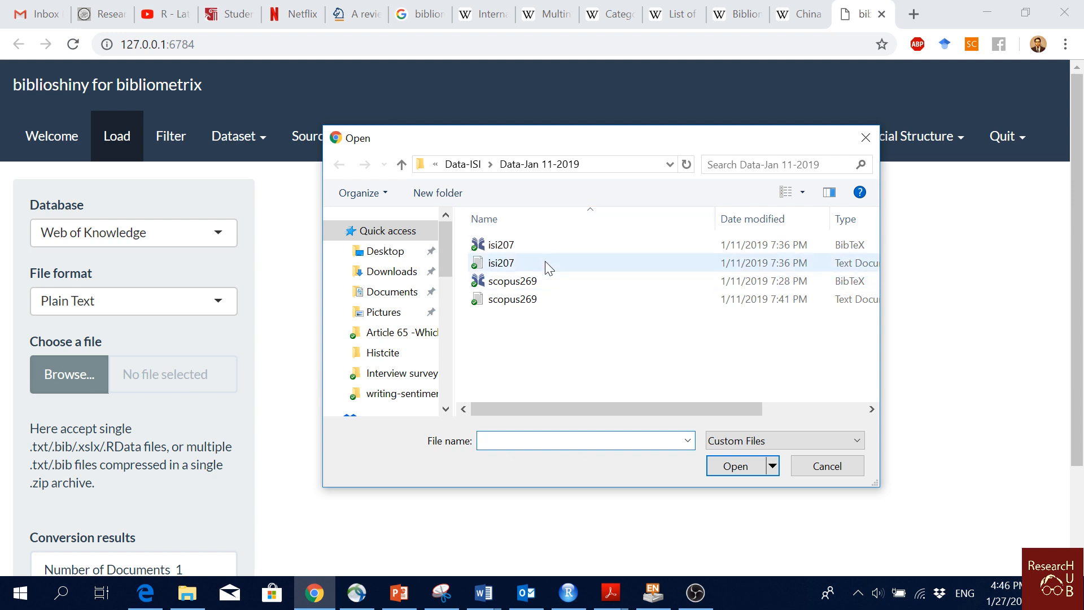
pyautogui.doubleClick(547, 266)
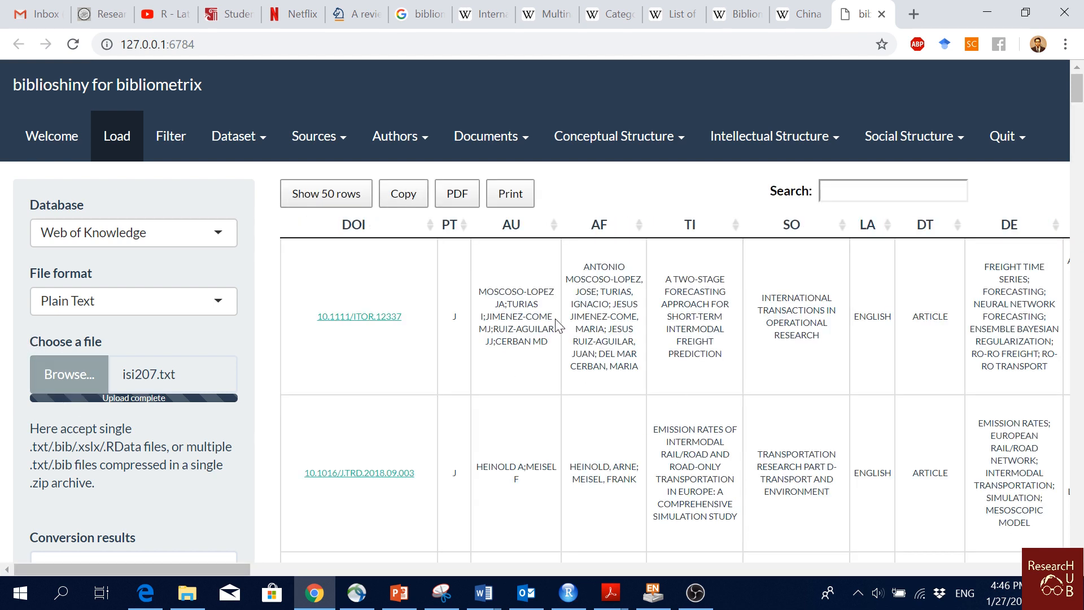
pyautogui.scroll(-1, 617, 327)
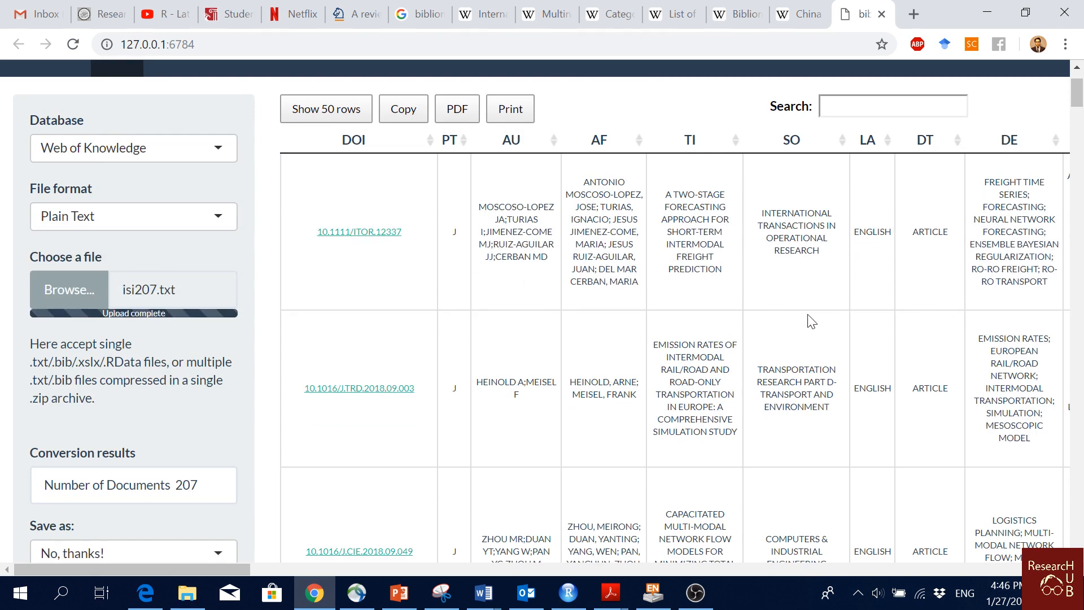
pyautogui.scroll(-3, 231, 345)
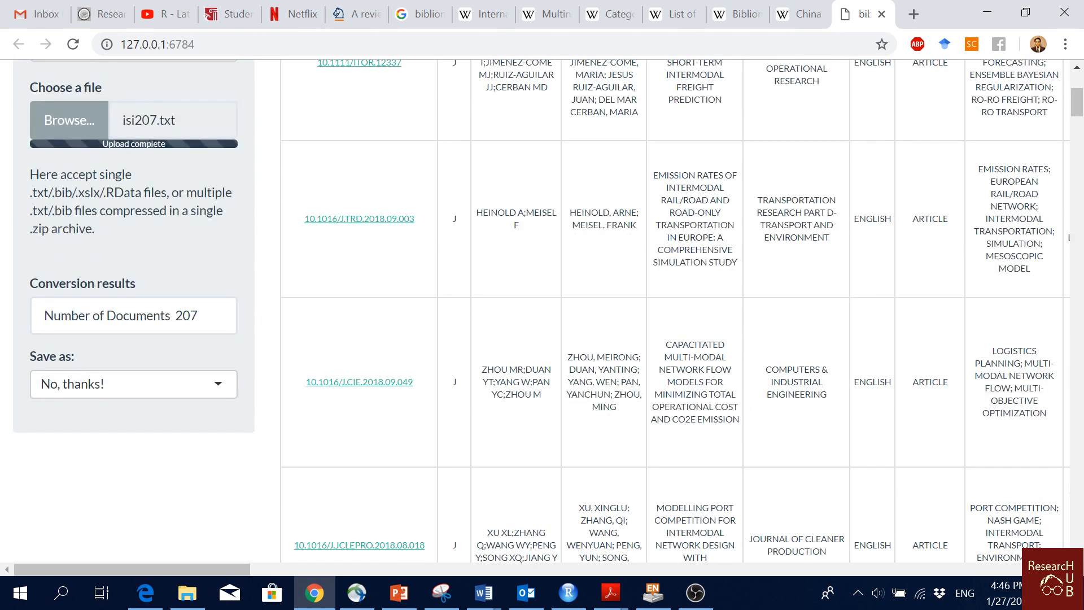
# Check the formats offered for saving the converted collection, leaving the choice at "No, thanks!".
pyautogui.click(218, 394)
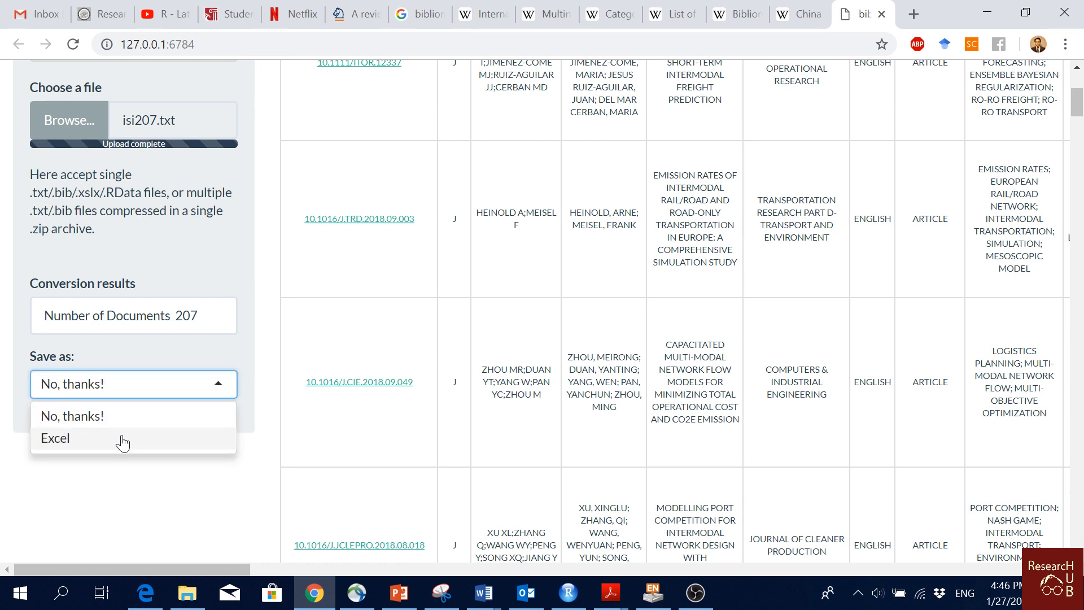
pyautogui.click(116, 502)
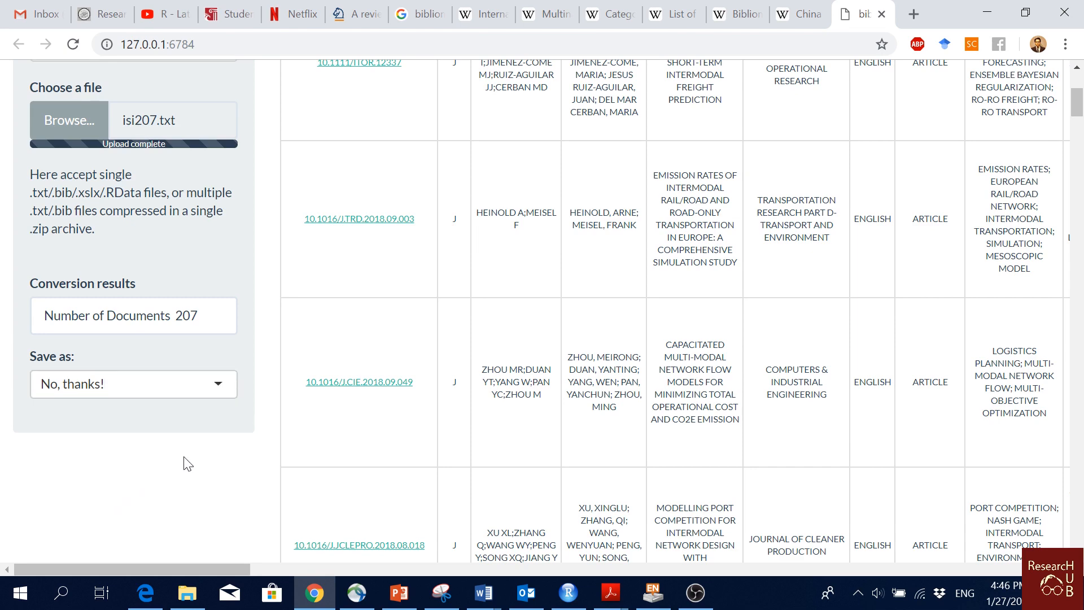
pyautogui.scroll(5, 186, 463)
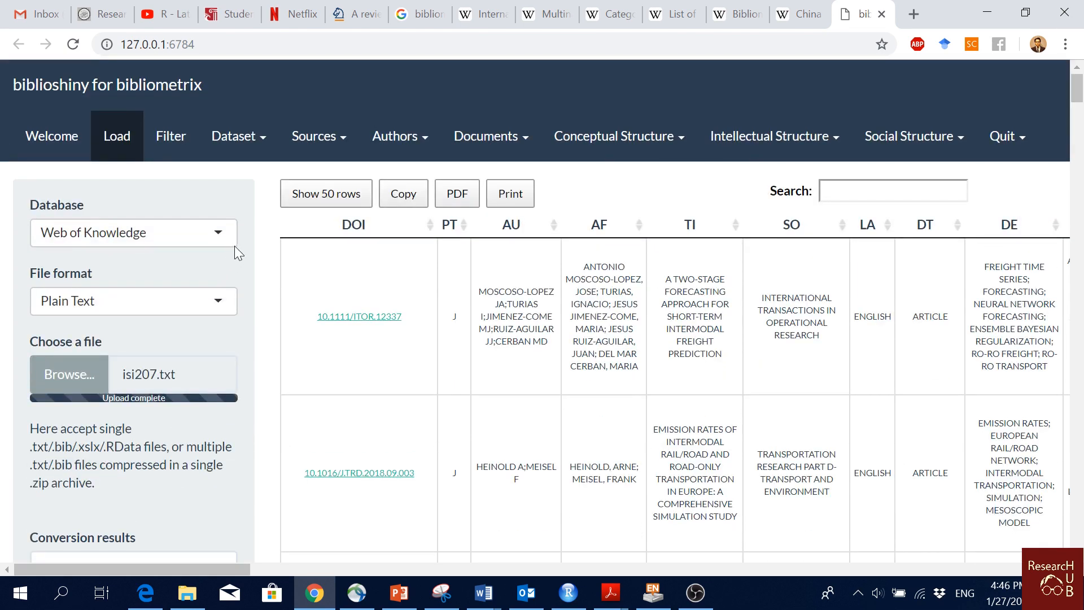
# Open the Filter page and review the document type, publication year, total citation and source filters.
pyautogui.click(169, 139)
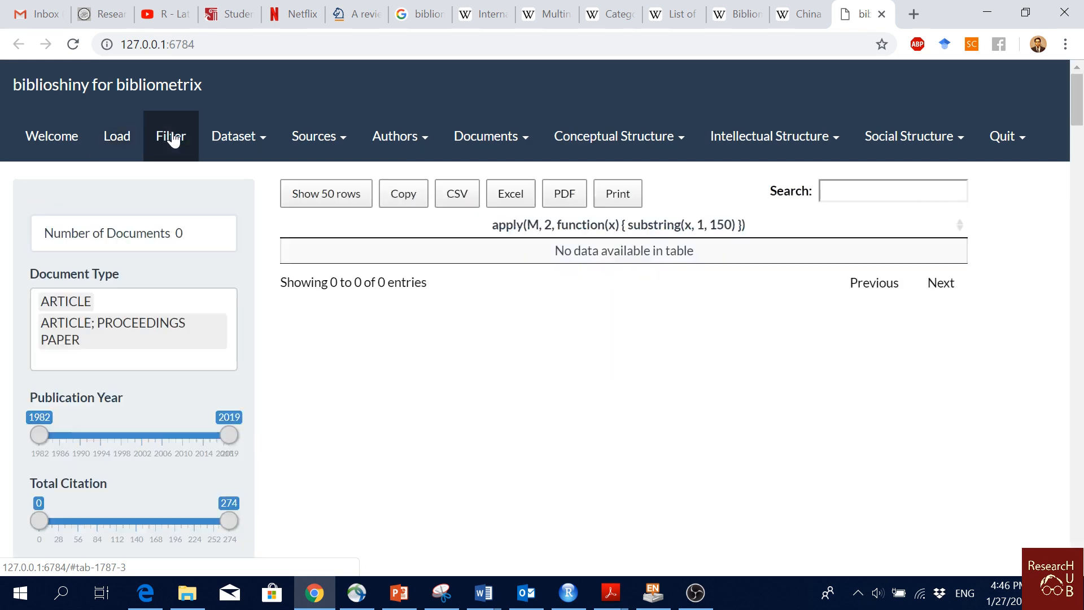
pyautogui.scroll(-3, 158, 268)
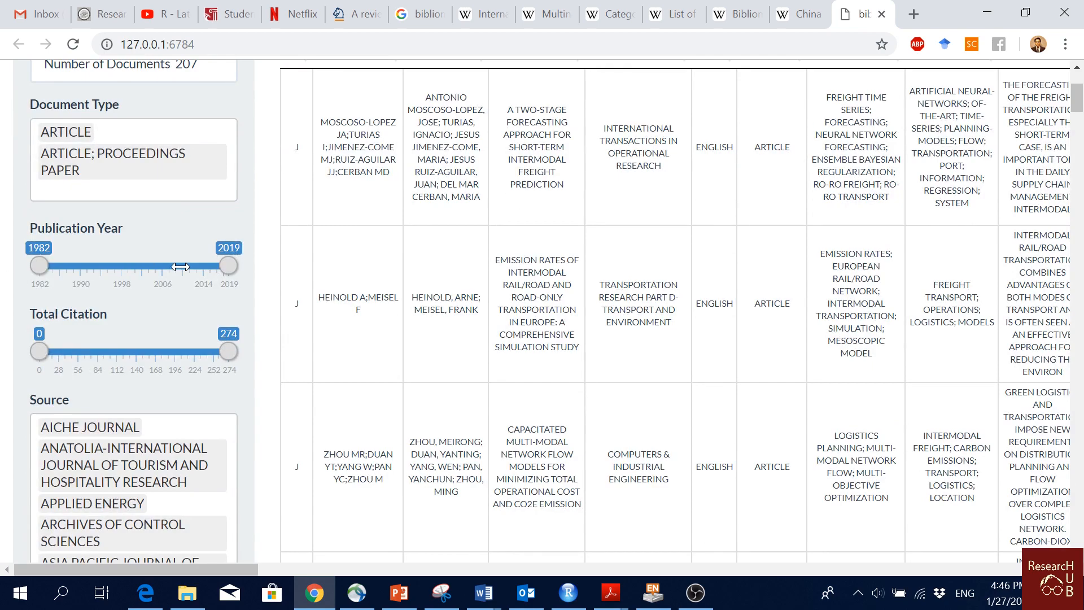
pyautogui.scroll(-10, 253, 357)
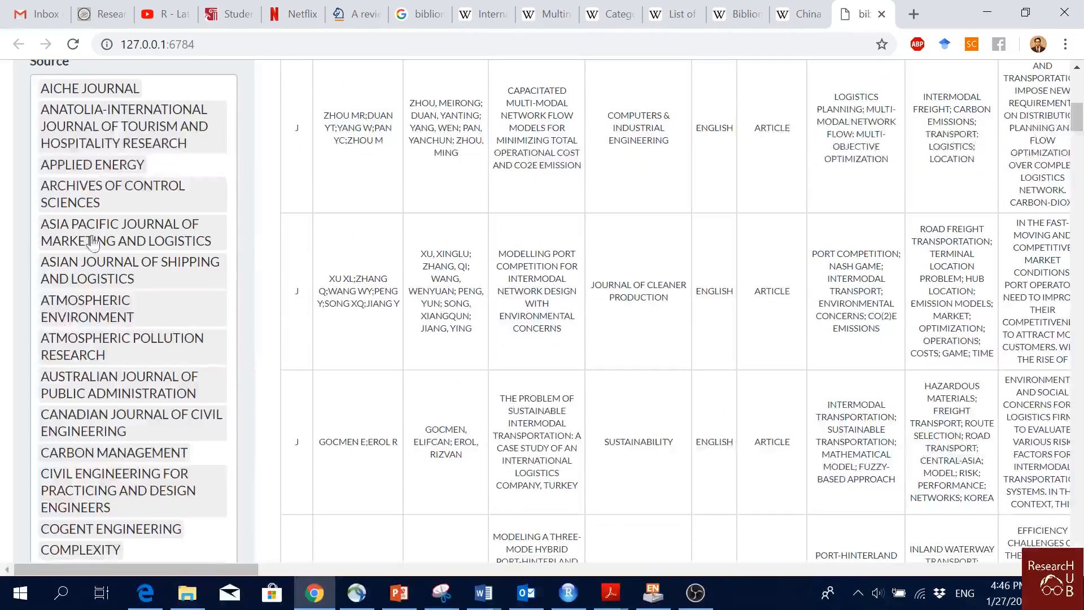
pyautogui.scroll(10, 192, 404)
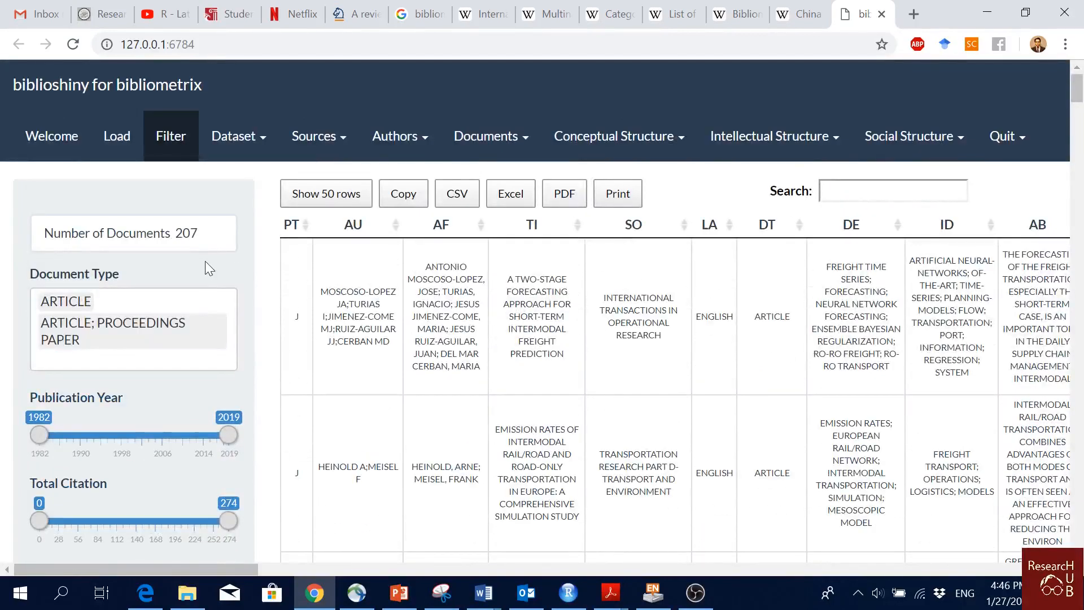
# Open the dataset's Main Information table and examine the document, source, keyword, period and author figures.
pyautogui.click(252, 141)
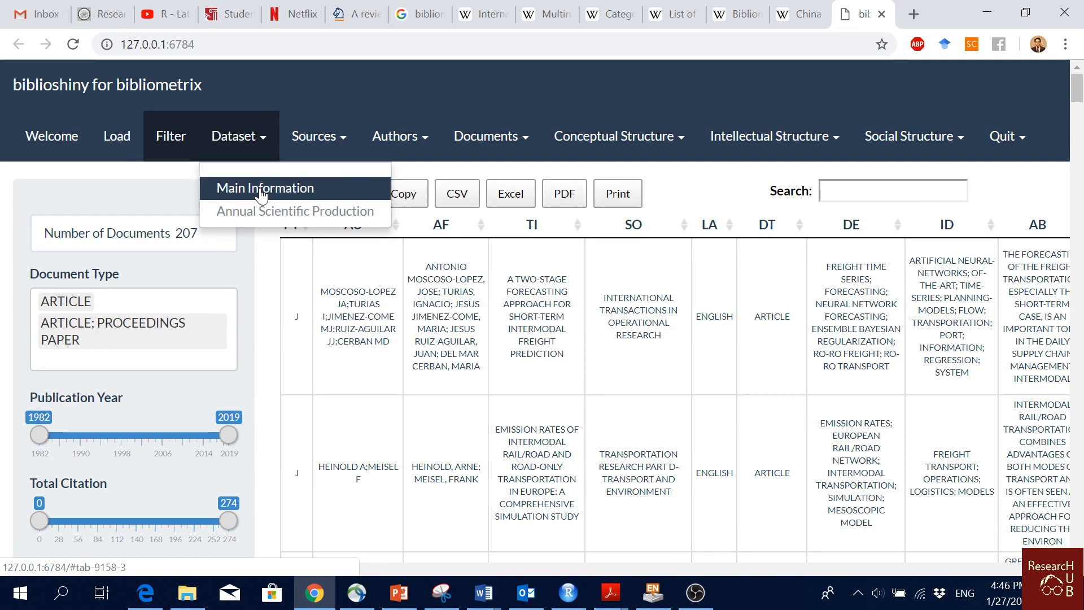
pyautogui.click(261, 190)
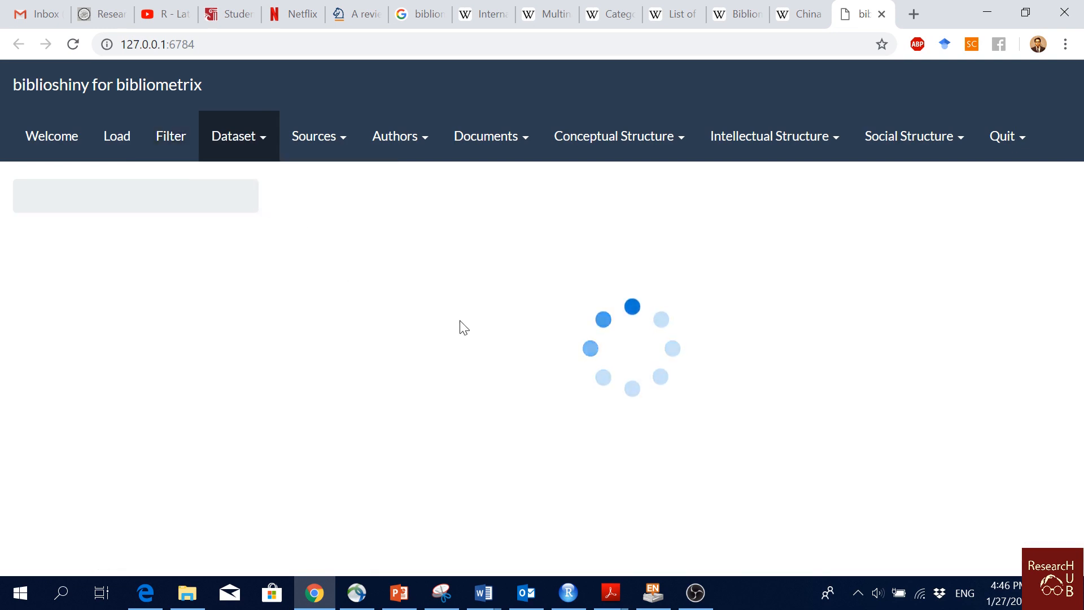
pyautogui.moveTo(903, 255); pyautogui.dragTo(849, 259)
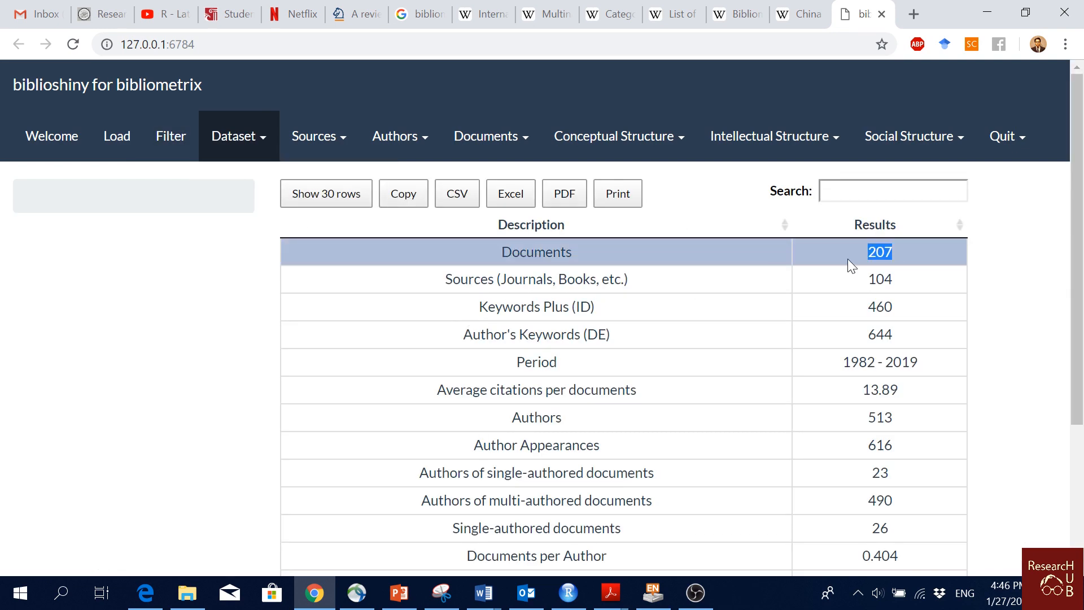
pyautogui.scroll(-1, 861, 277)
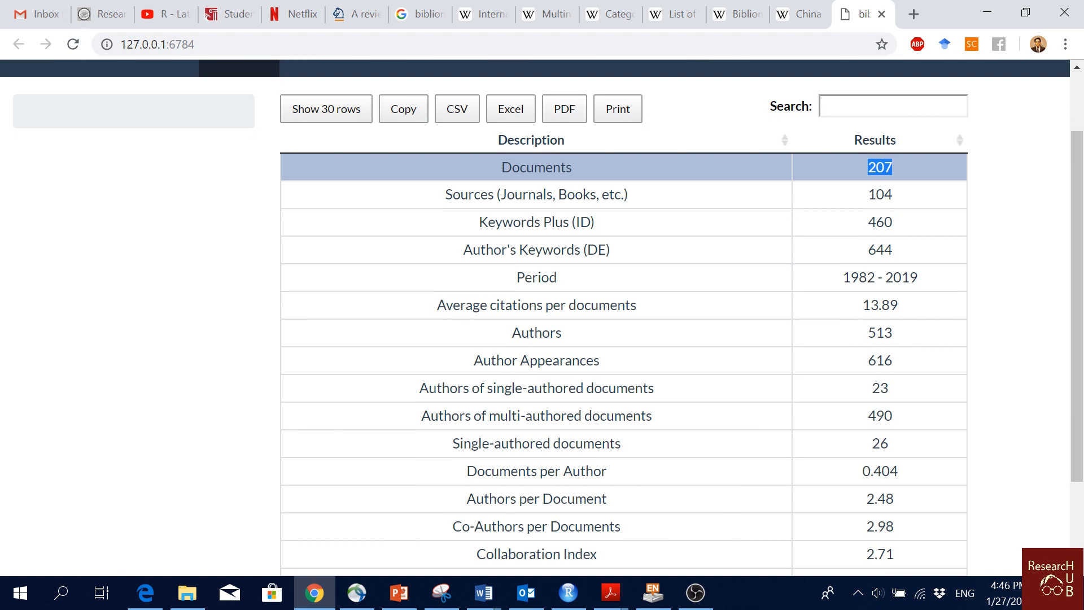
pyautogui.click(898, 198)
pyautogui.click(896, 194)
pyautogui.click(909, 175)
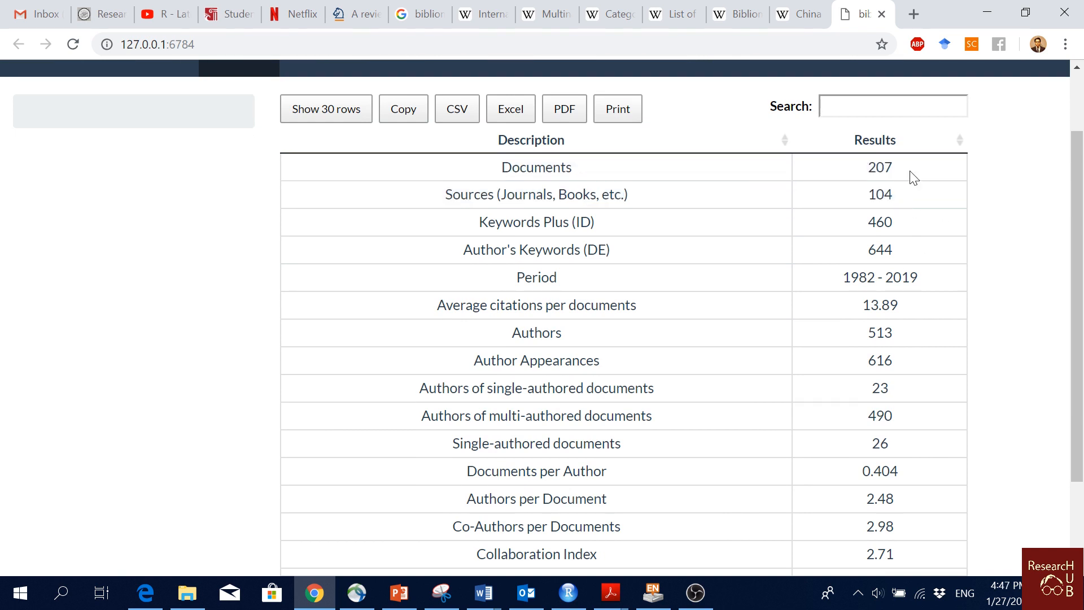
pyautogui.scroll(-1, 889, 155)
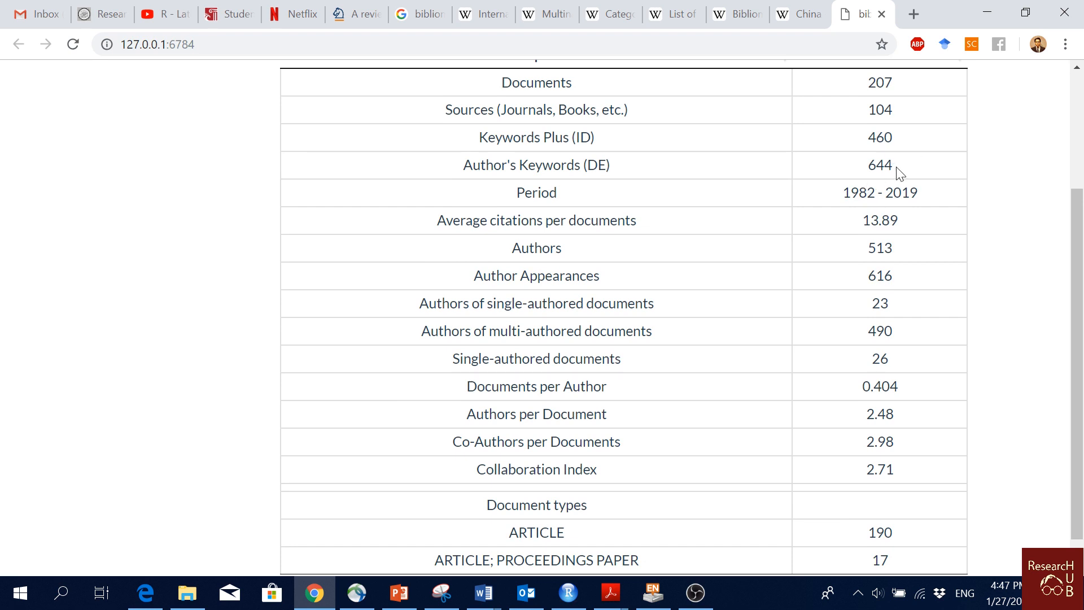
# Examine the remaining Main Information rows on authorship, collaboration index and document types.
pyautogui.scroll(-1, 899, 169)
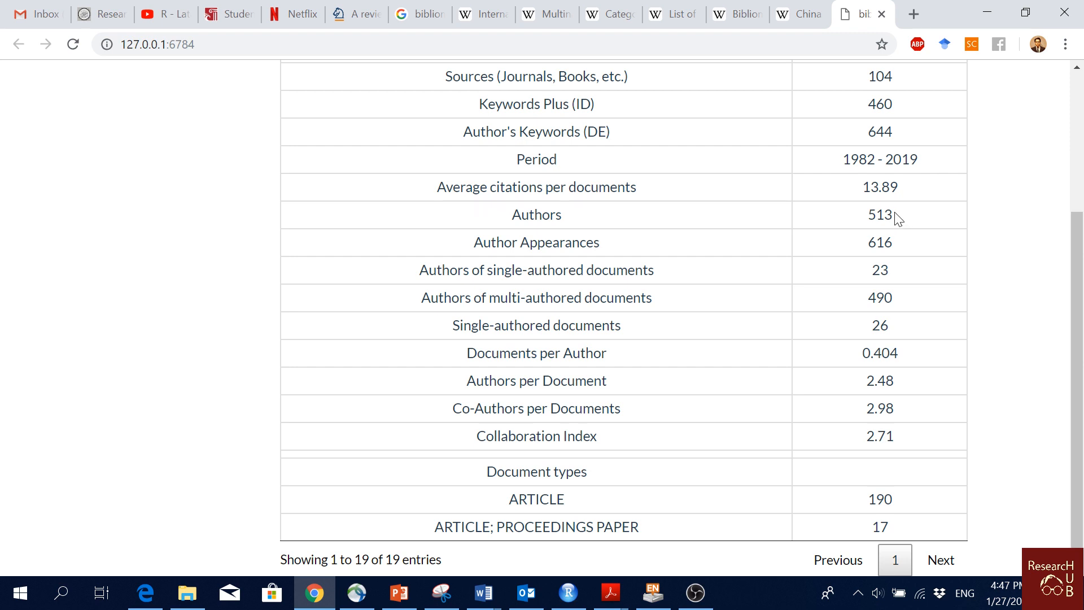
pyautogui.scroll(3, 906, 229)
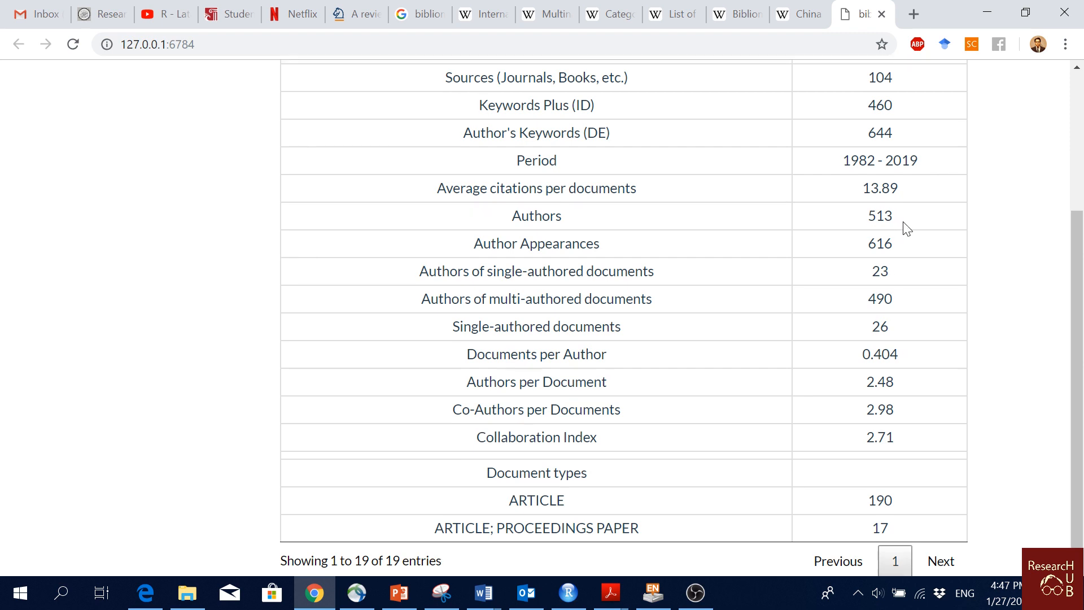
pyautogui.scroll(-3, 896, 234)
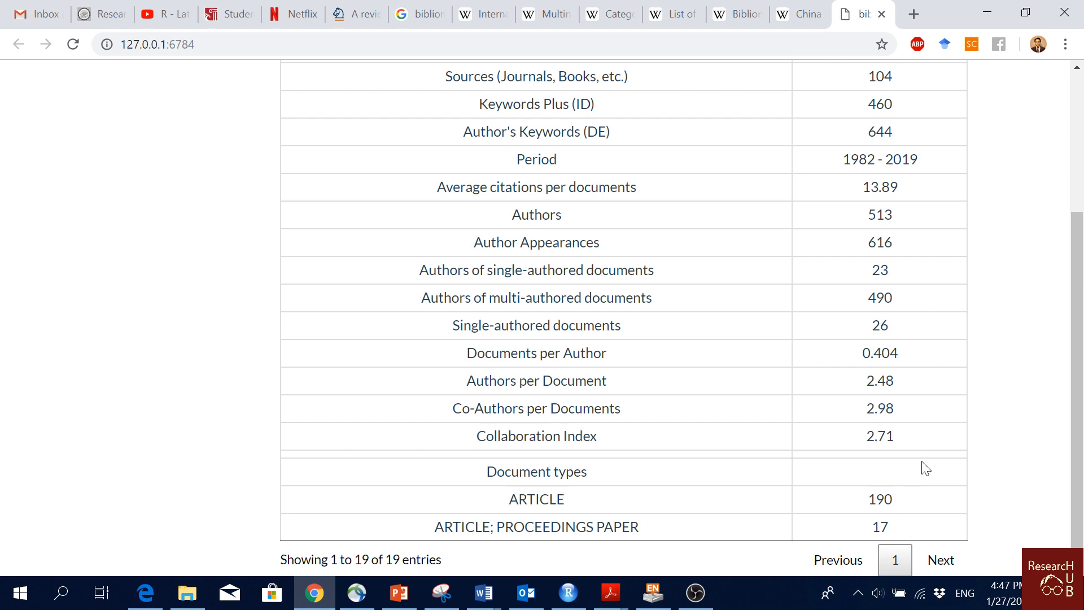
pyautogui.scroll(4, 924, 449)
pyautogui.scroll(-4, 922, 443)
pyautogui.scroll(4, 923, 441)
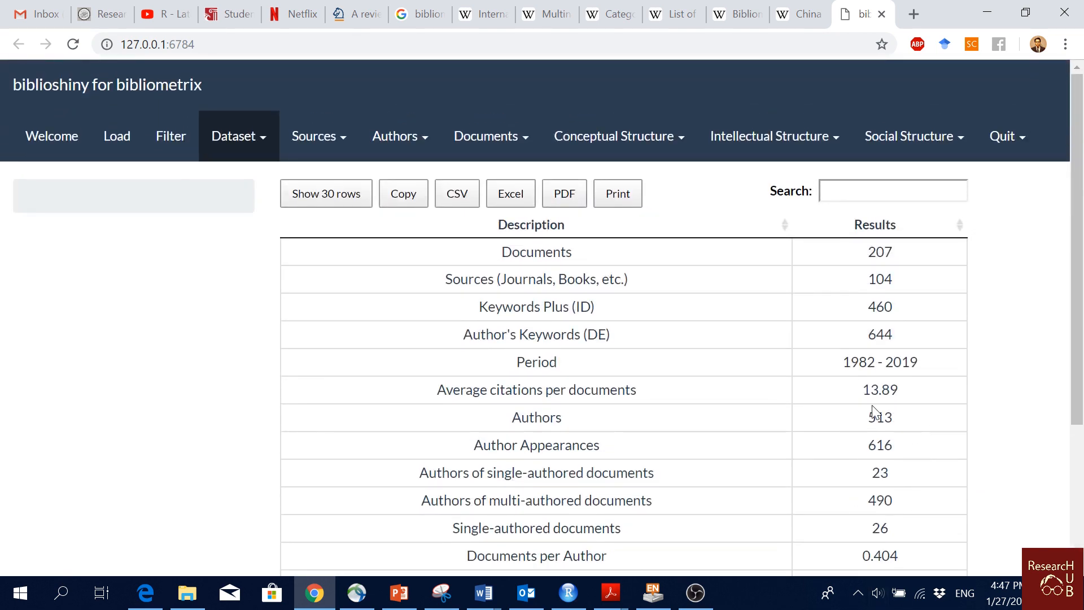
# Open the Welcome page and highlight the title of the cited 2017 bibliometrix article.
pyautogui.click(62, 151)
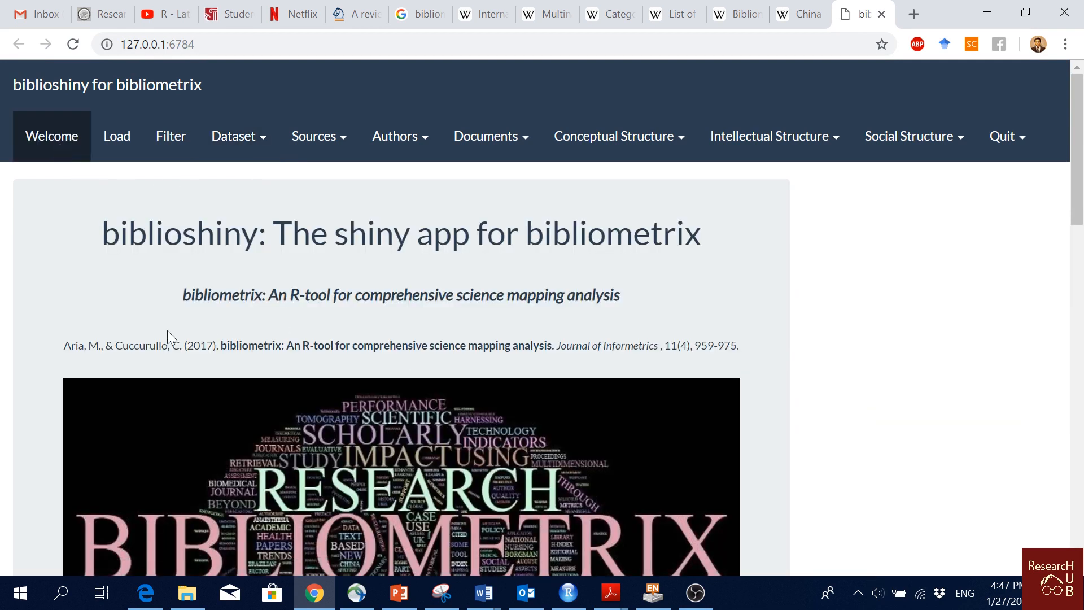
pyautogui.moveTo(248, 345); pyautogui.dragTo(547, 346)
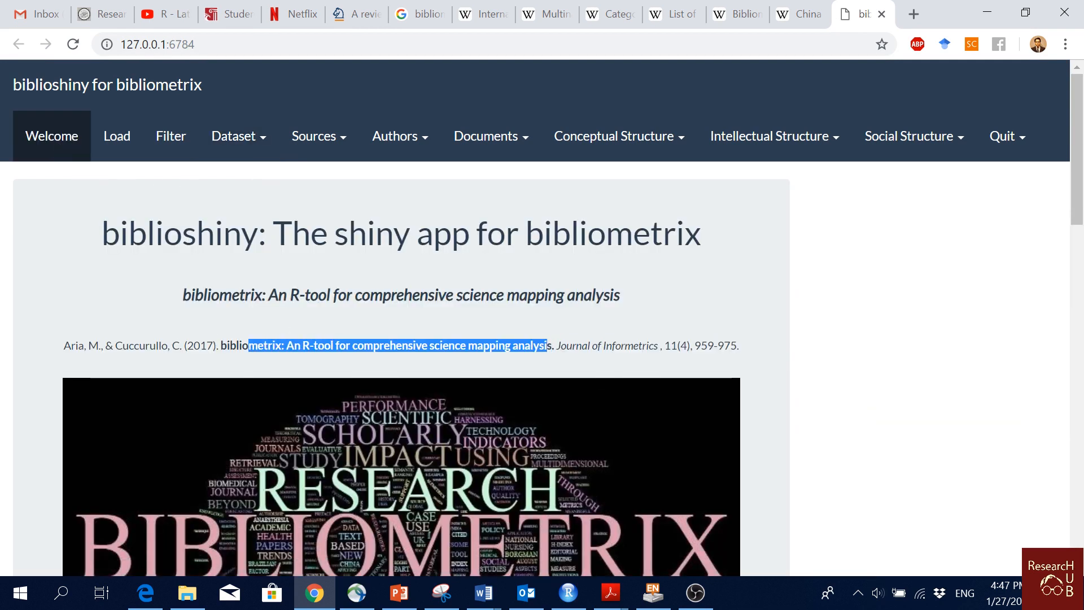
pyautogui.click(551, 346)
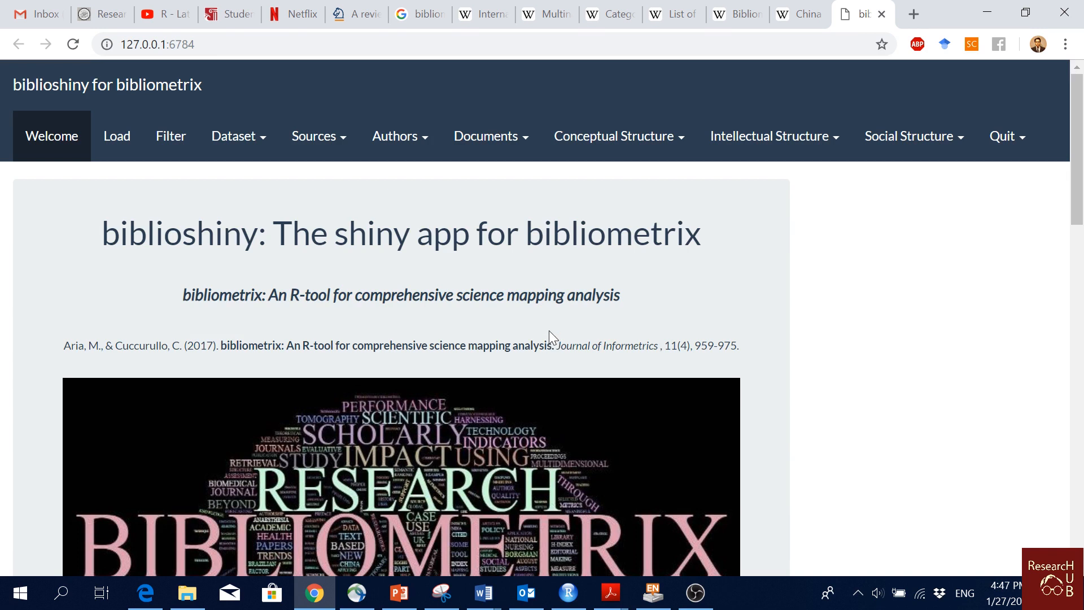
# Open the dataset's Annual Scientific Production plot and examine the number of articles per year.
pyautogui.click(268, 144)
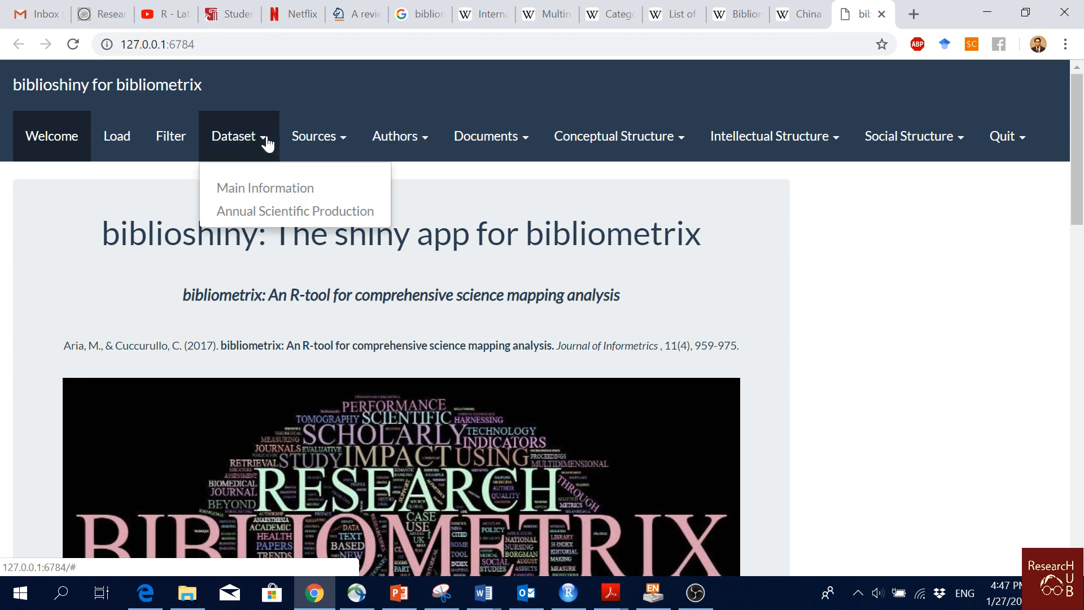
pyautogui.click(308, 213)
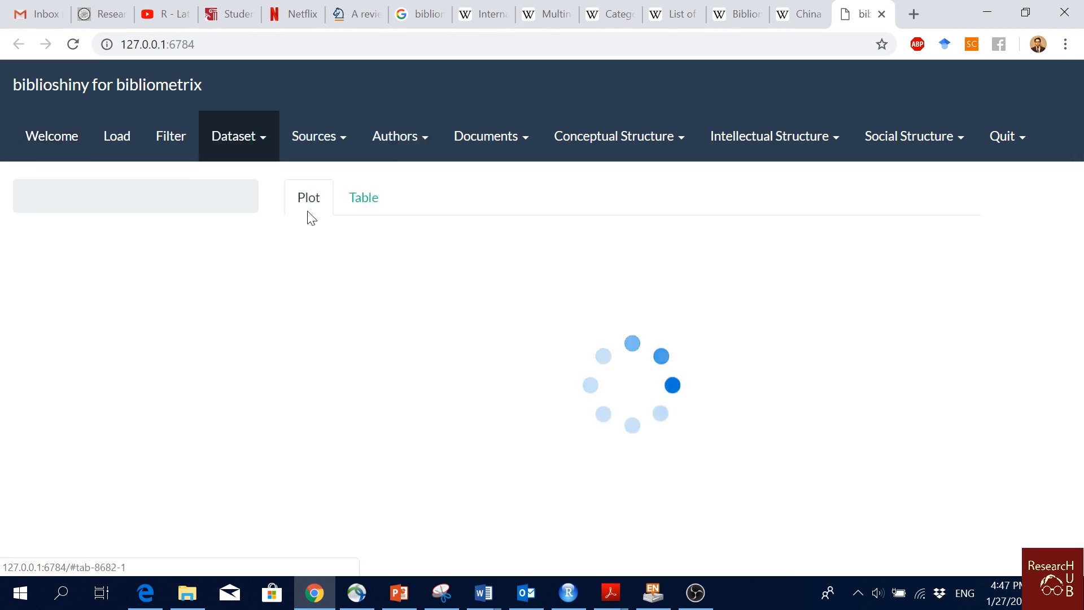
pyautogui.scroll(-1, 674, 306)
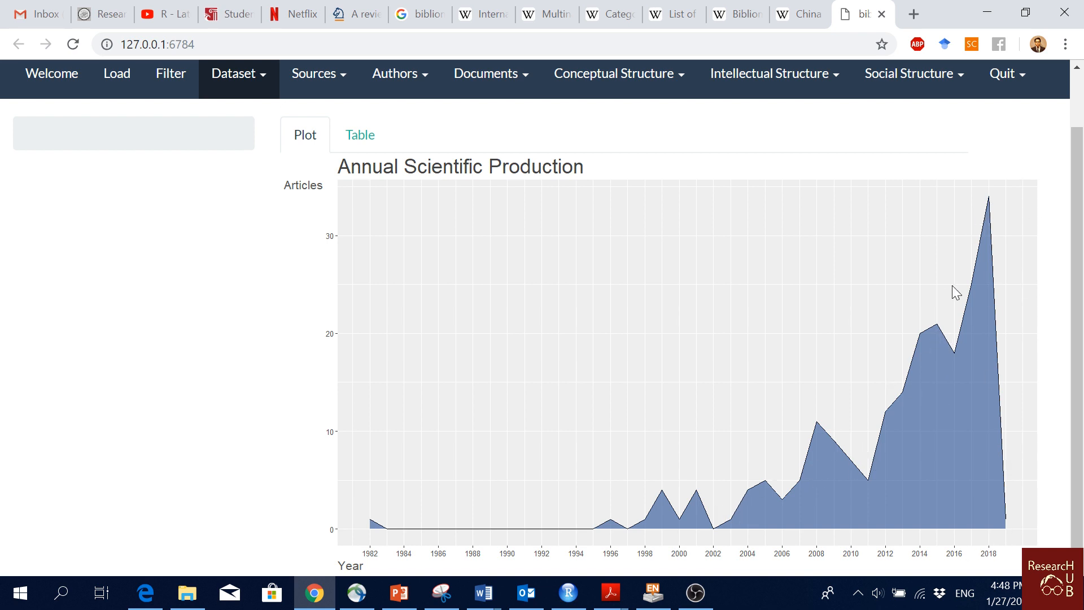
pyautogui.scroll(1, 946, 281)
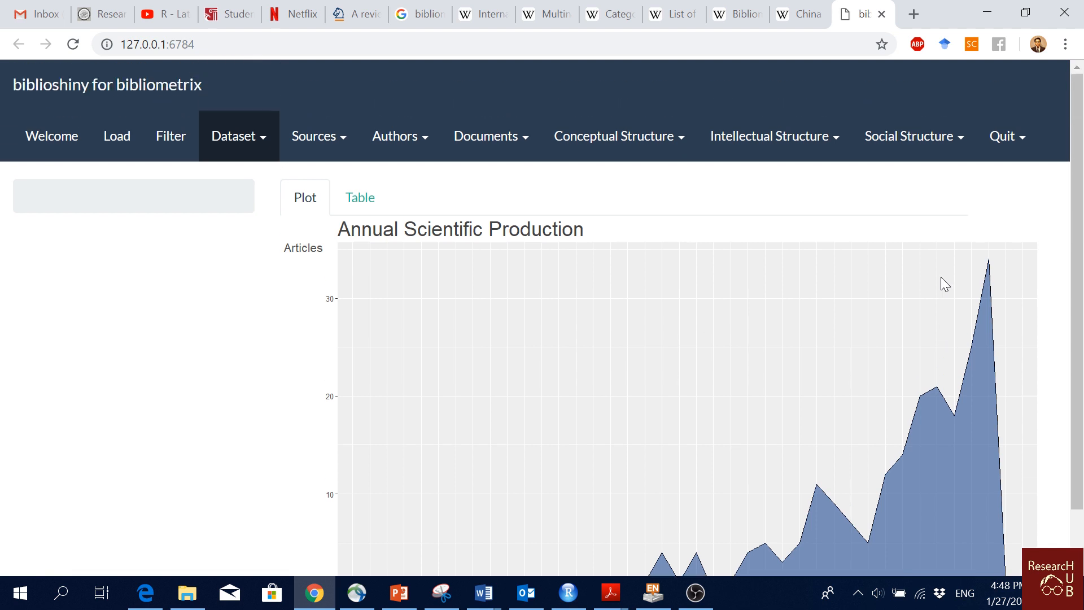
# Open the Most Relevant Sources plot, examine the documents per journal, and check the options for saving or copying the chart image.
pyautogui.click(343, 151)
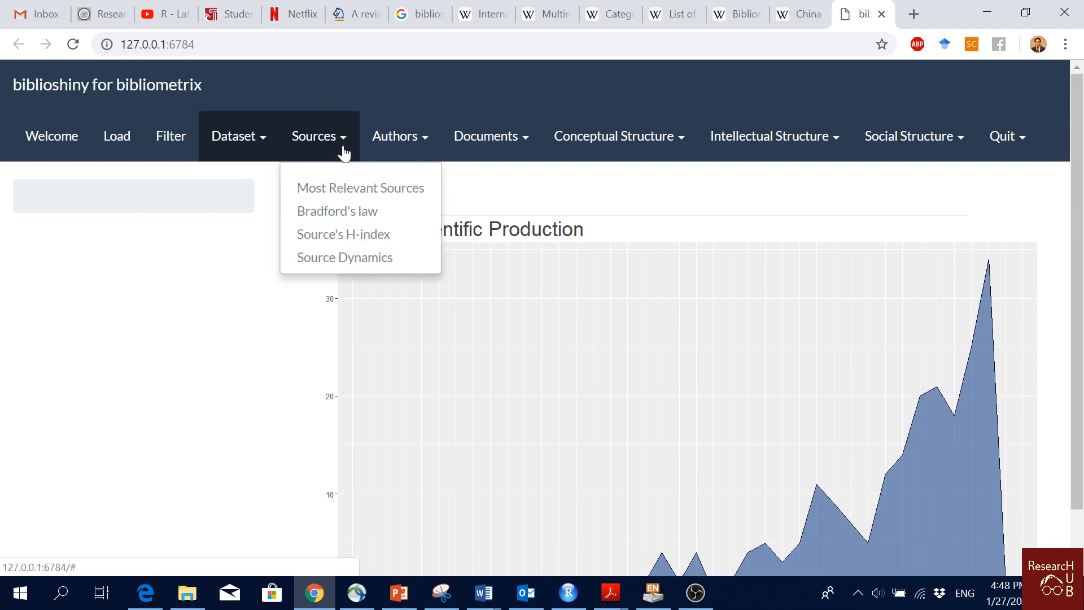
pyautogui.click(366, 192)
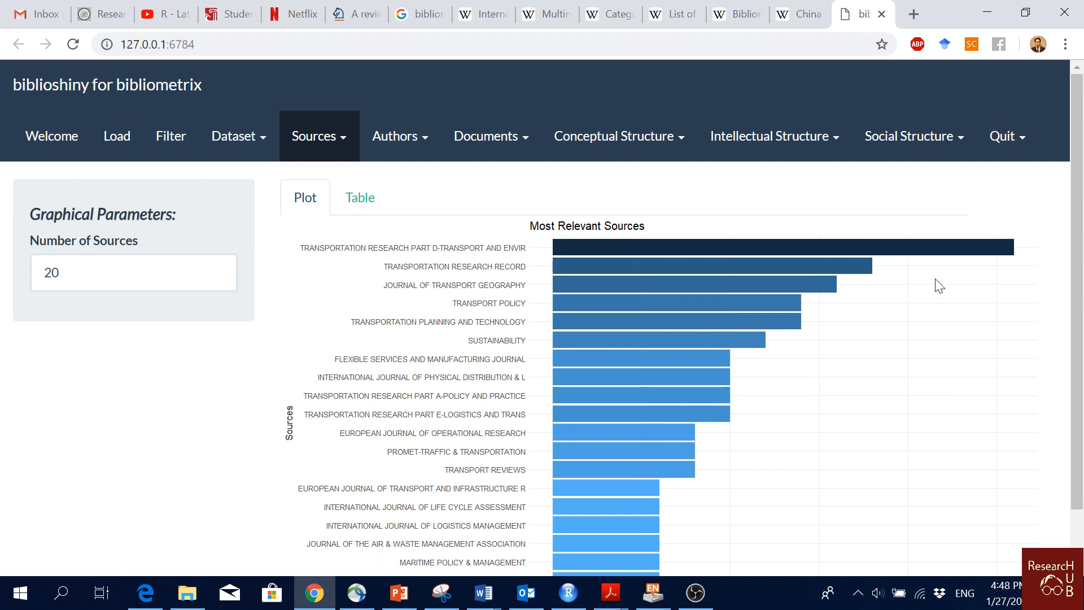
pyautogui.scroll(-1, 939, 287)
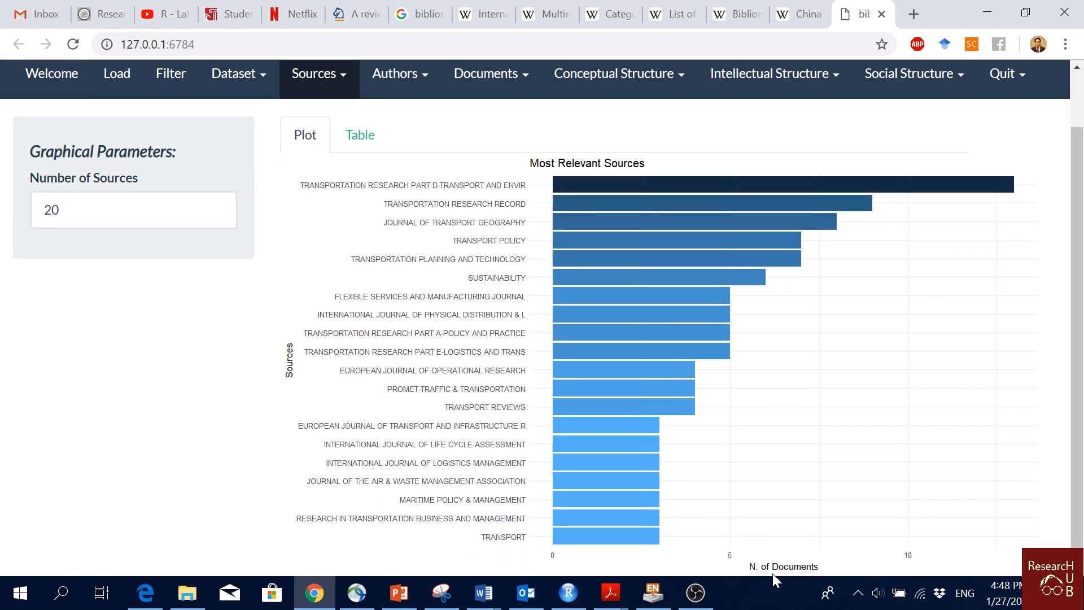
pyautogui.scroll(1, 785, 525)
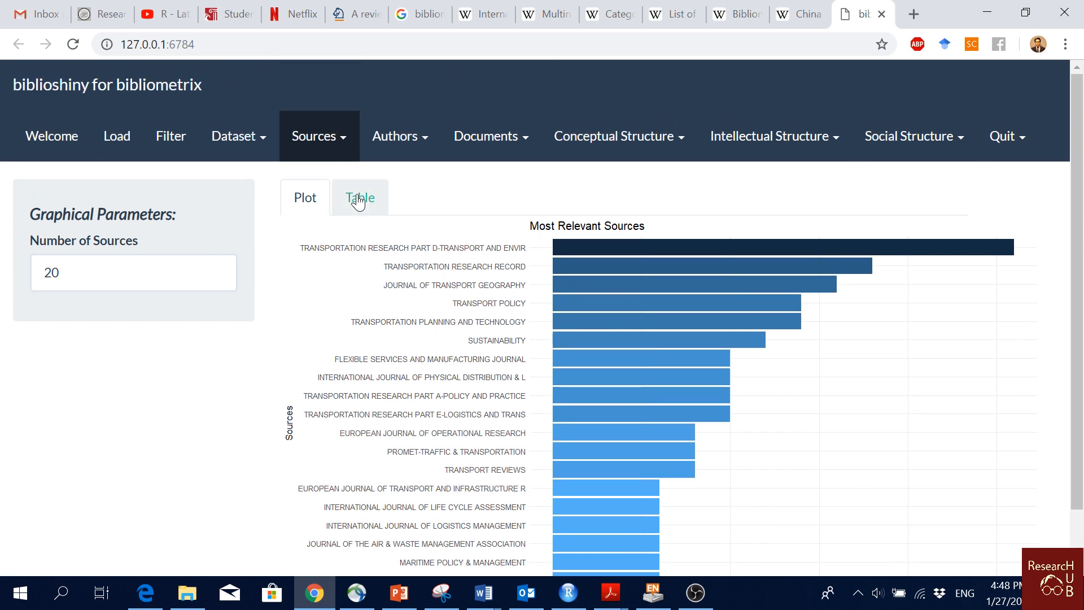
pyautogui.scroll(-1, 764, 363)
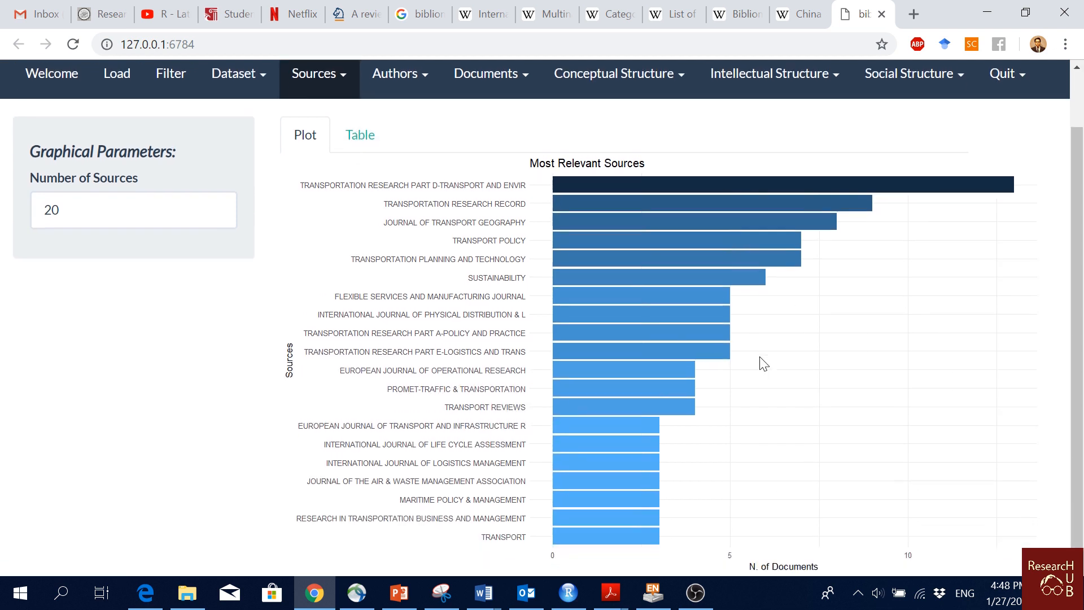
pyautogui.rightClick(845, 317)
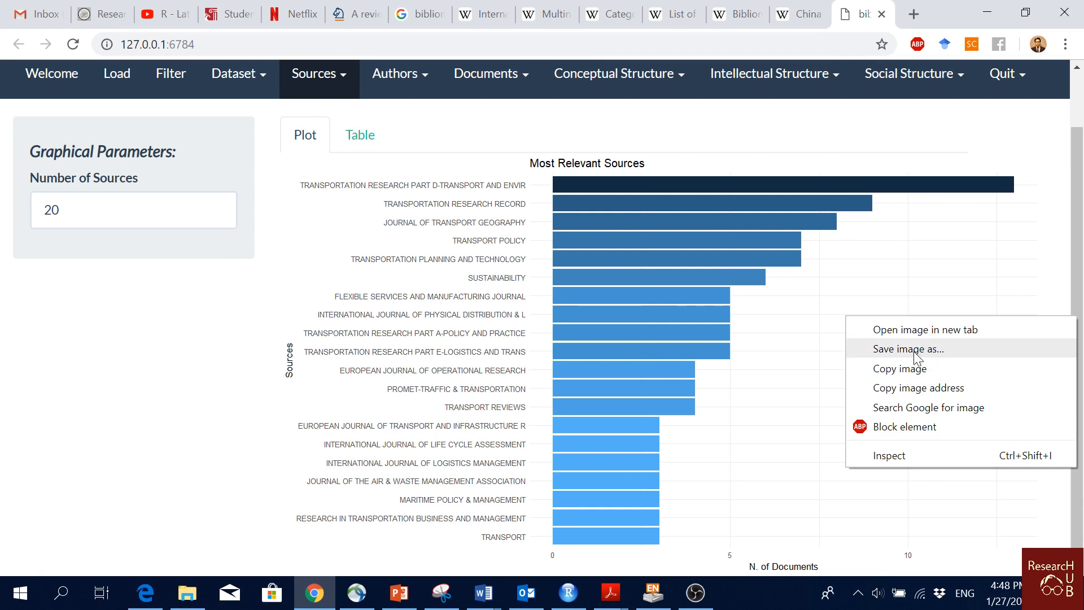
pyautogui.click(763, 394)
# Review the Most Relevant Sources data as a table of articles per journal, then return to its plot.
pyautogui.click(373, 144)
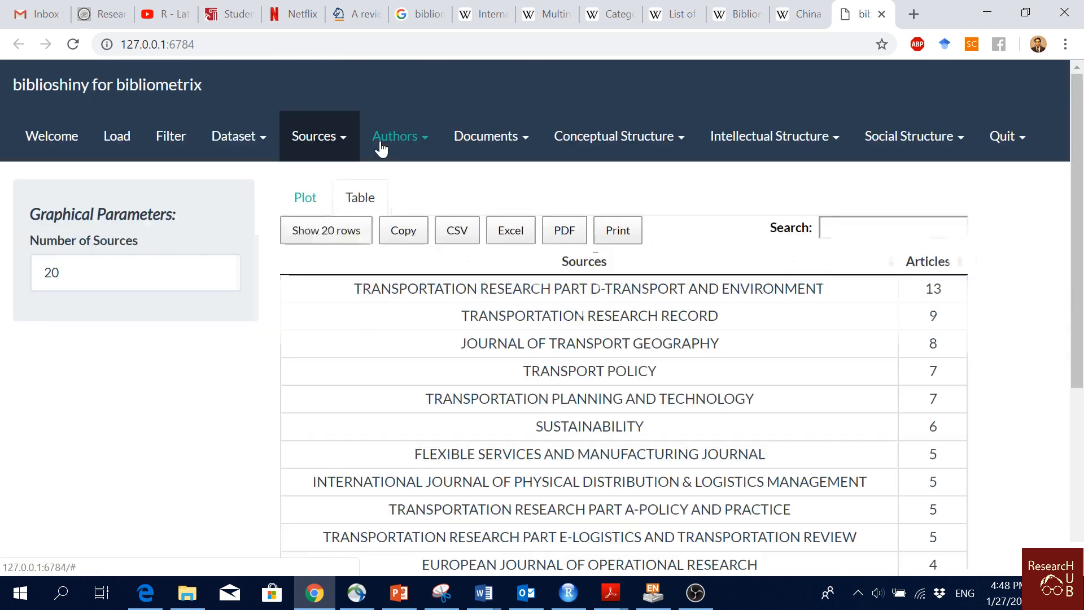
pyautogui.scroll(-3, 565, 297)
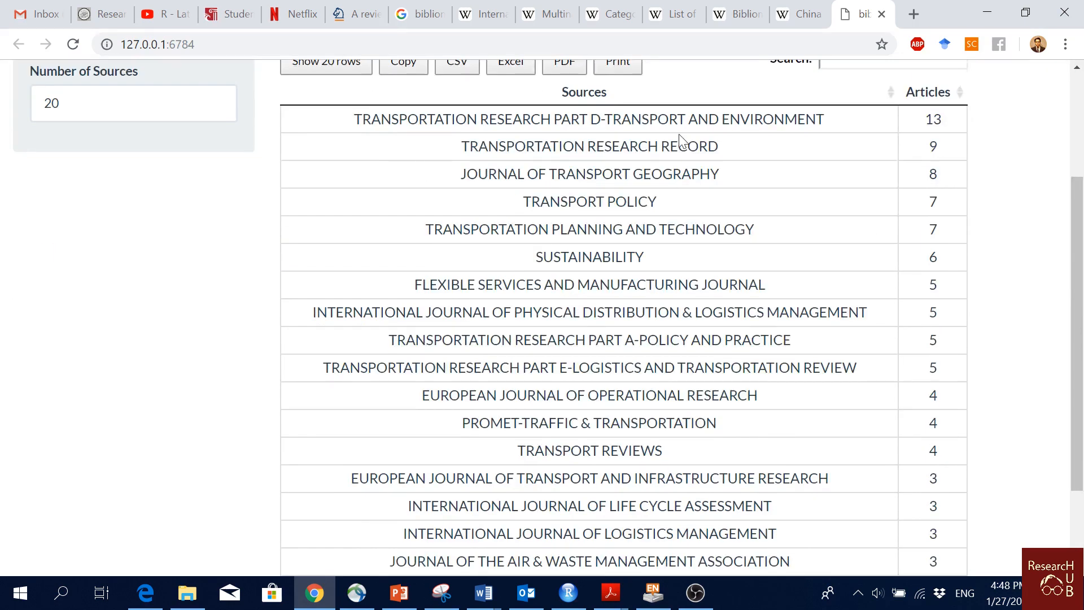
pyautogui.scroll(3, 928, 194)
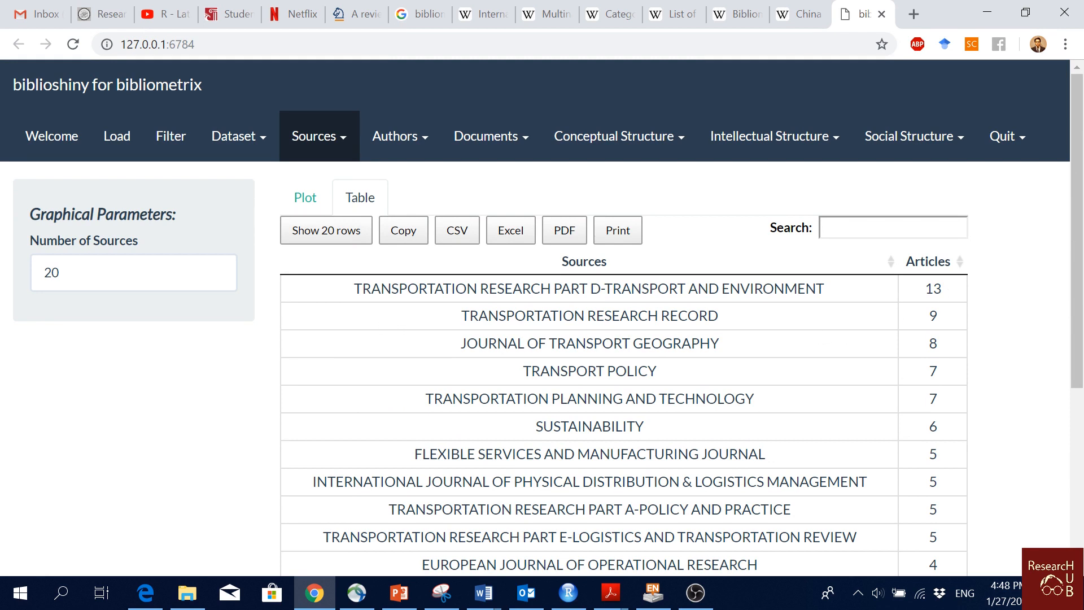
pyautogui.click(354, 288)
pyautogui.moveTo(354, 289); pyautogui.dragTo(381, 289)
pyautogui.click(621, 301)
pyautogui.scroll(-5, 615, 297)
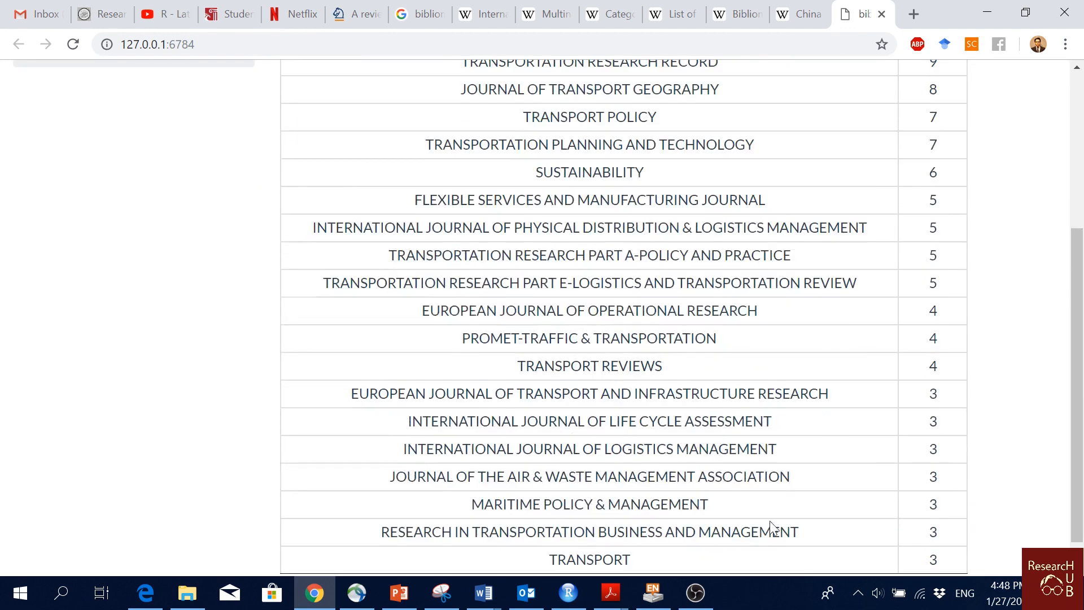
pyautogui.scroll(5, 759, 434)
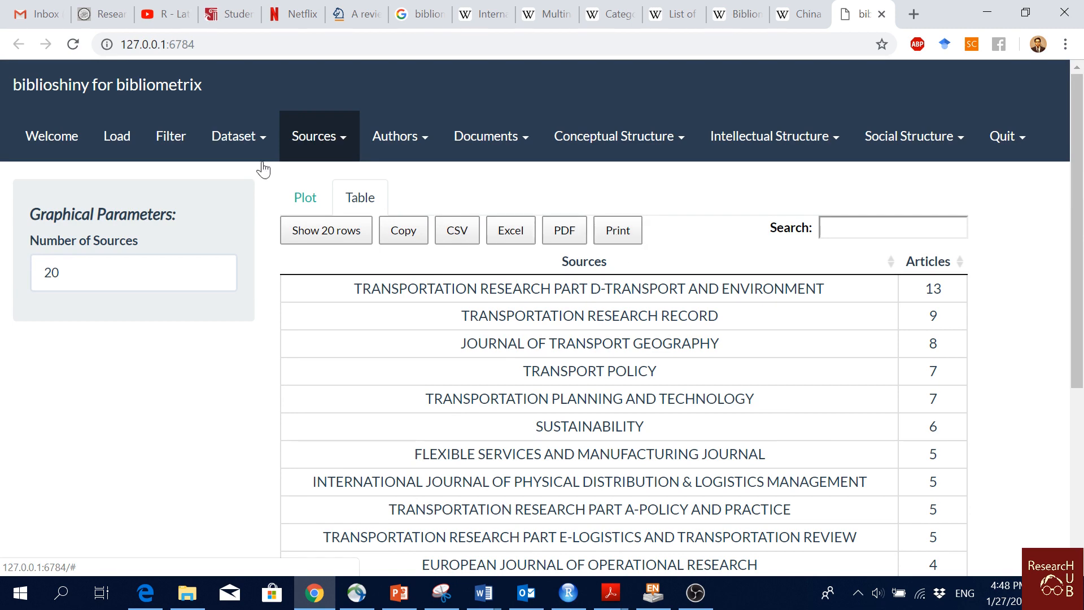
pyautogui.click(297, 199)
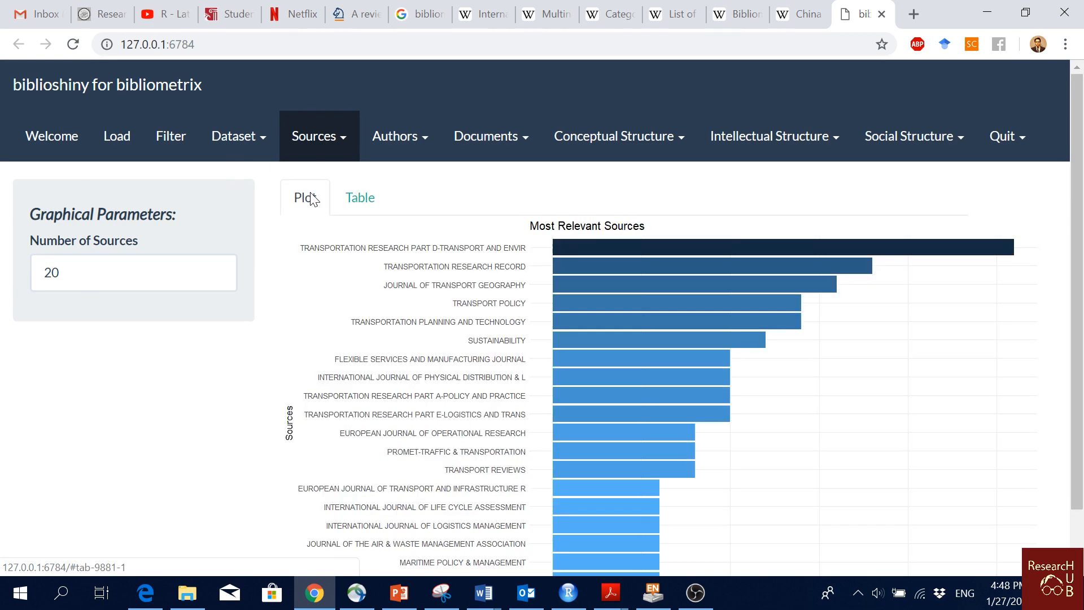
# Open the Source's H-index analysis and examine the Sources' Impact plot along its h_index axis.
pyautogui.click(346, 143)
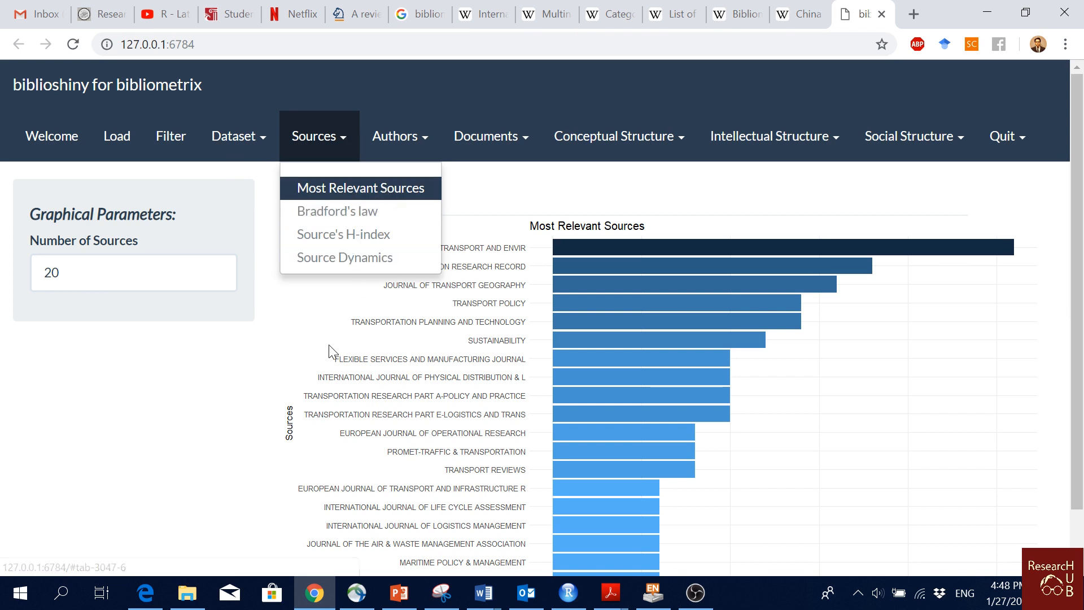
pyautogui.click(351, 240)
pyautogui.scroll(-1, 928, 355)
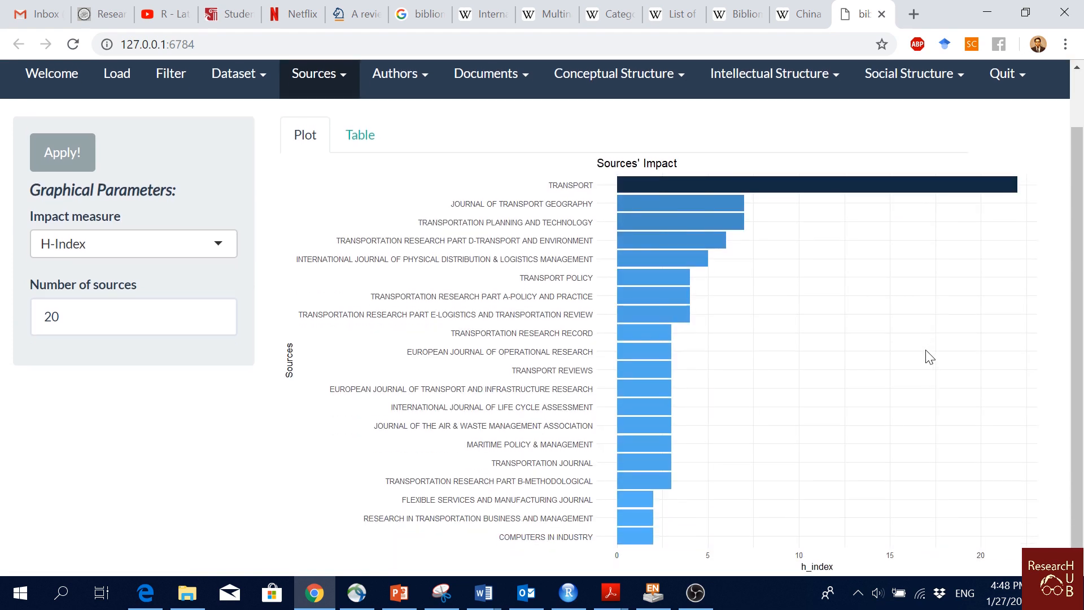
pyautogui.moveTo(833, 568); pyautogui.dragTo(819, 566)
pyautogui.scroll(1, 841, 338)
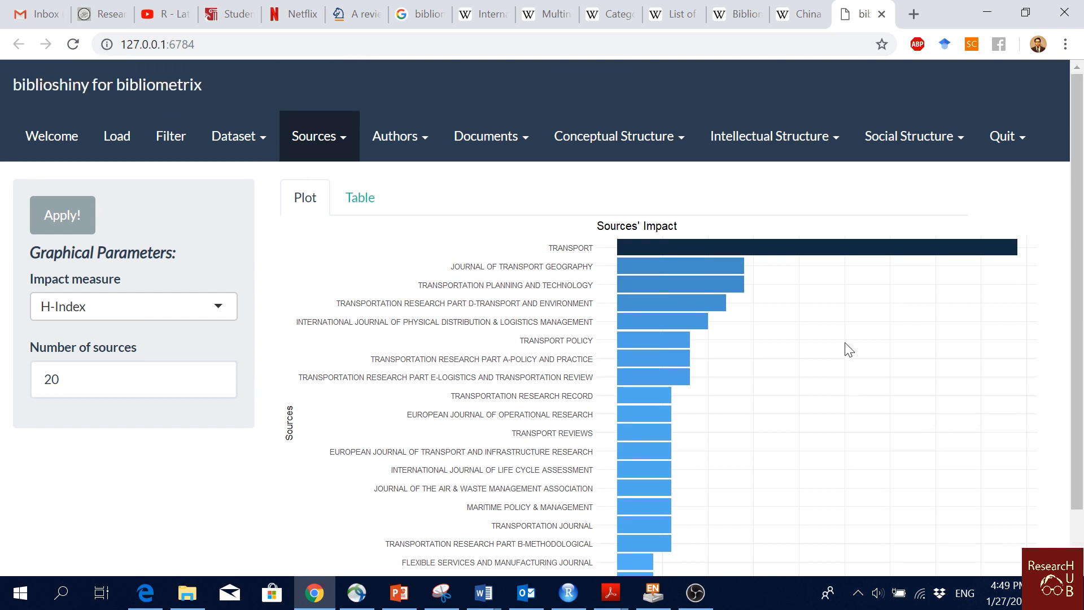
pyautogui.scroll(-1, 875, 338)
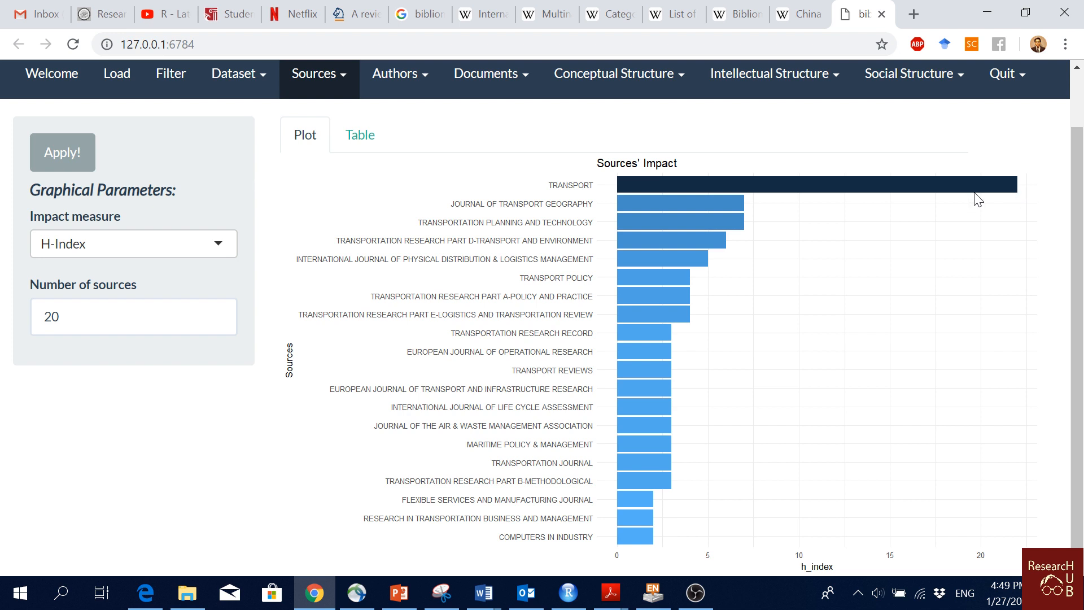
# Show the source impact data as a table and review each journal's h-index, g-index, m-index, TC and NP columns.
pyautogui.click(376, 136)
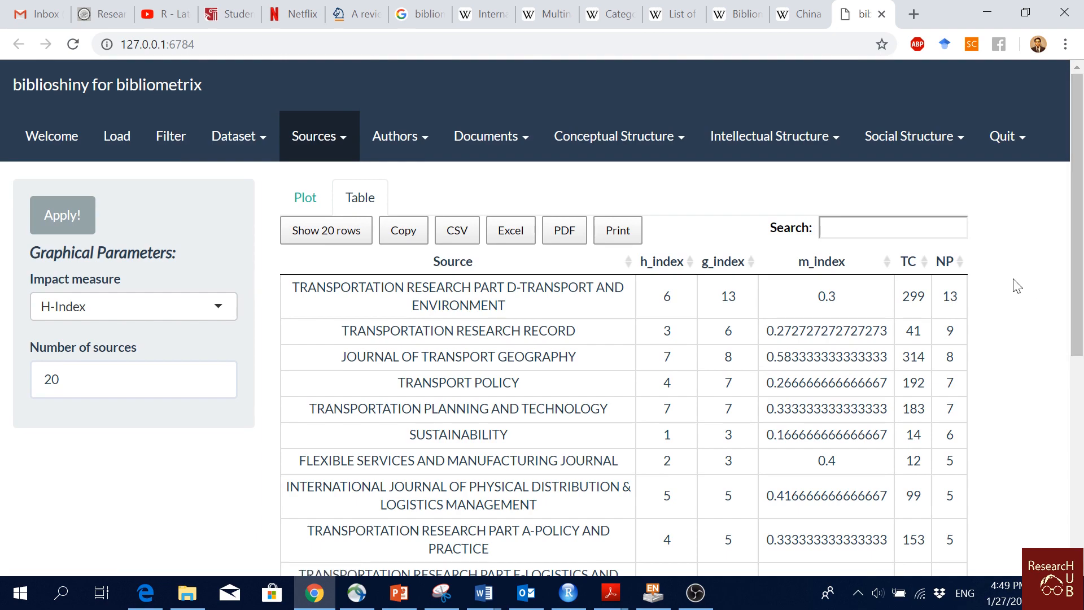
pyautogui.scroll(-7, 1017, 286)
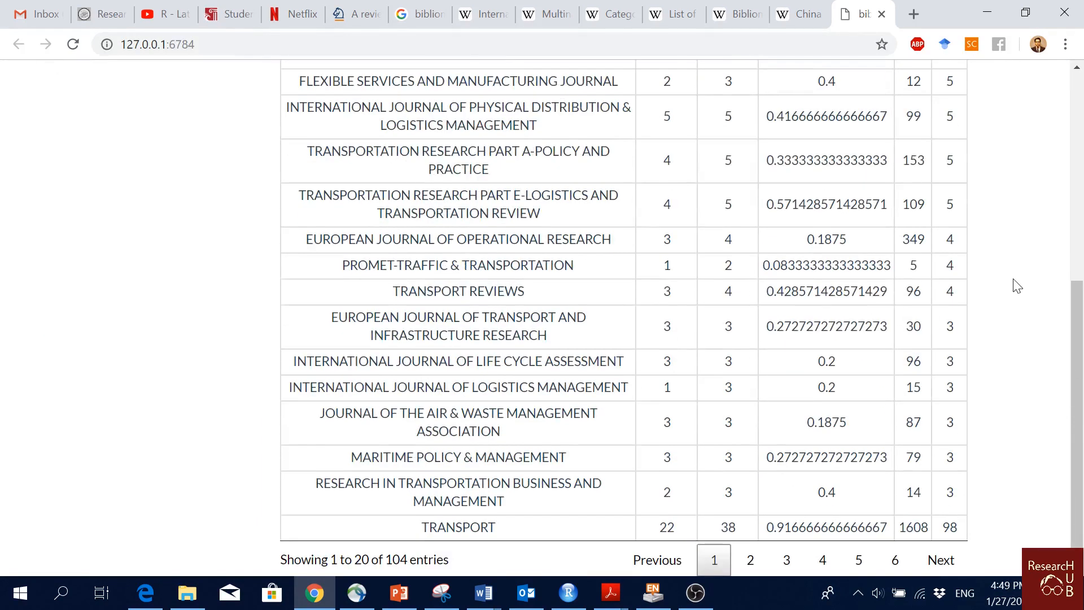
pyautogui.scroll(7, 1017, 286)
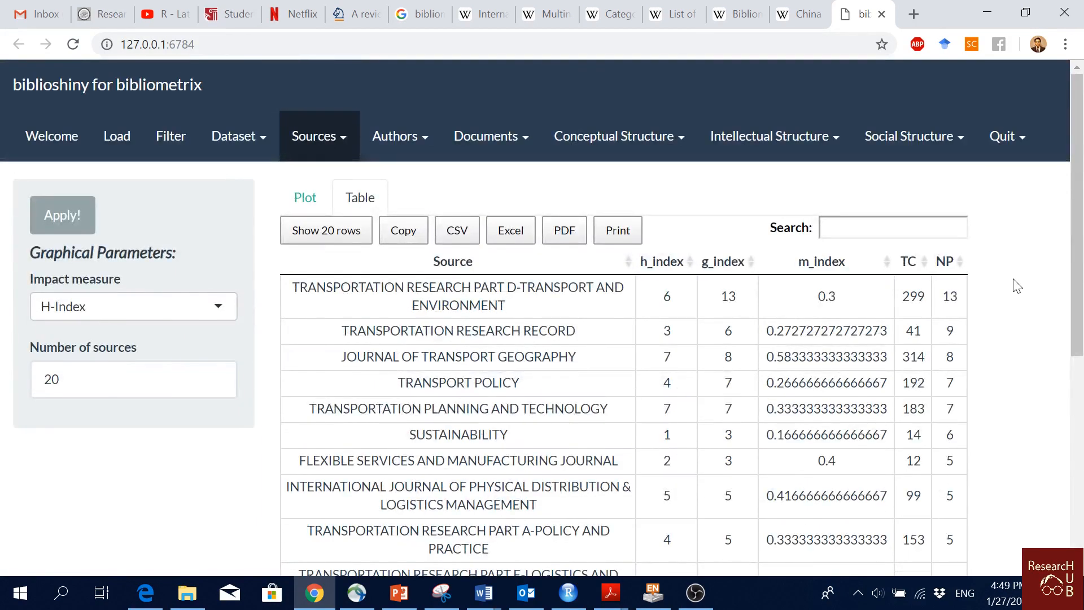
pyautogui.scroll(-6, 1017, 286)
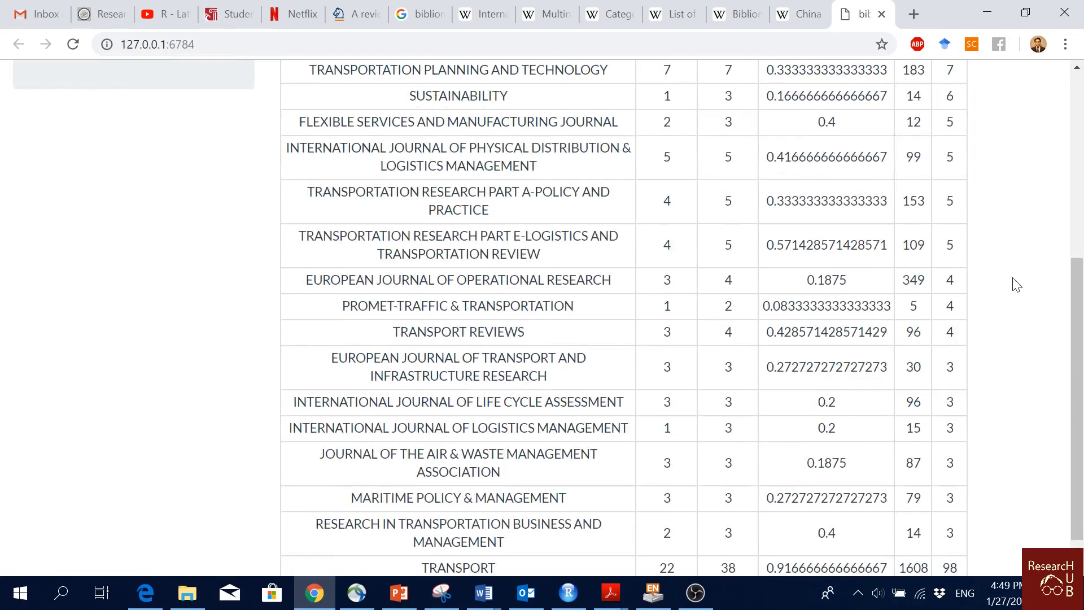
pyautogui.scroll(-1, 1017, 286)
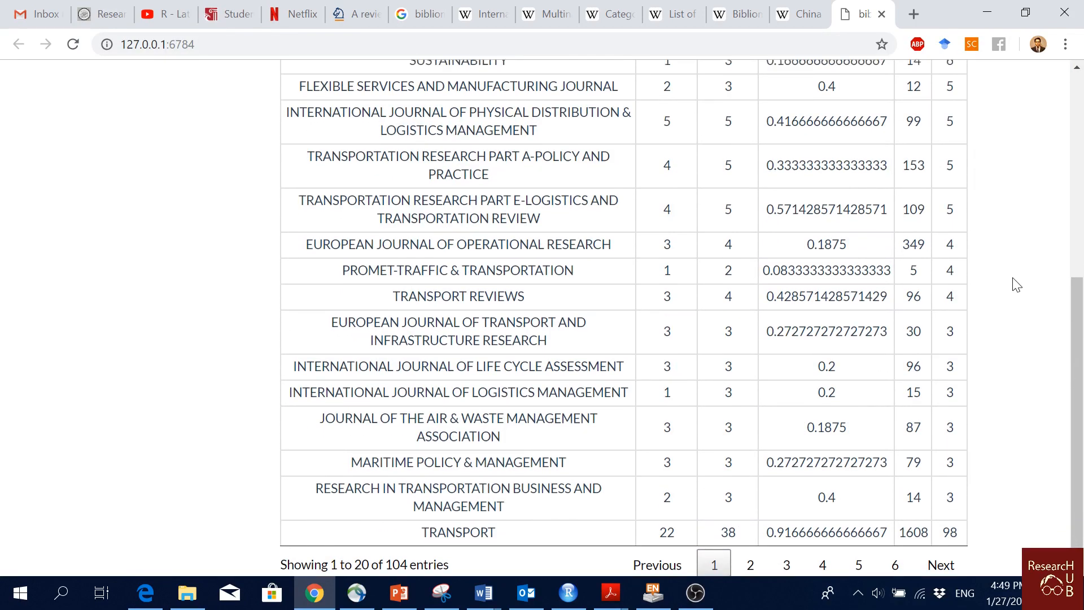
pyautogui.scroll(7, 1017, 286)
pyautogui.scroll(-7, 1017, 286)
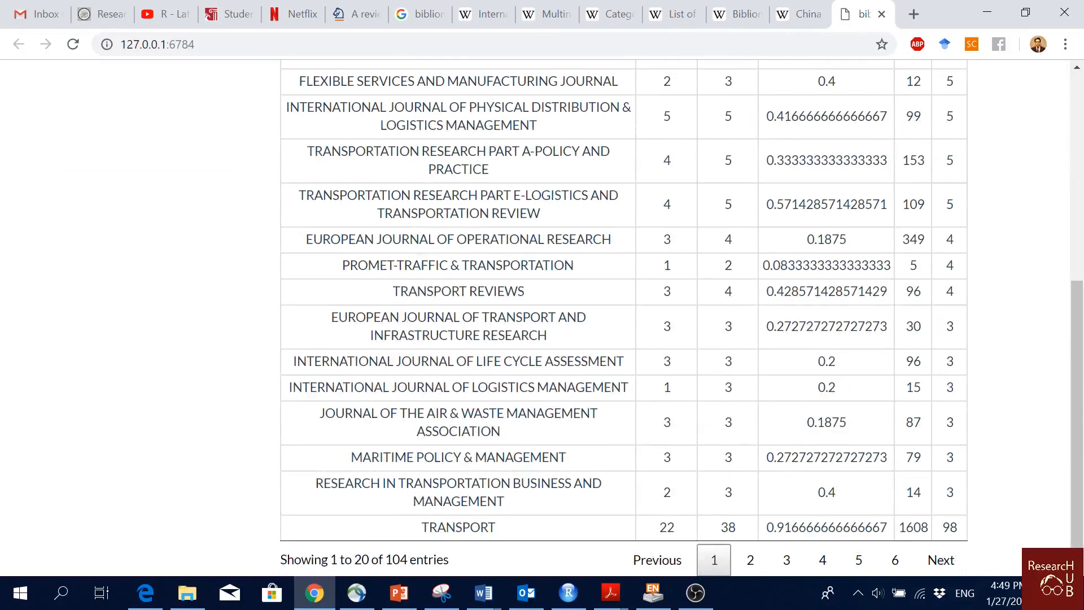
pyautogui.scroll(7, 986, 442)
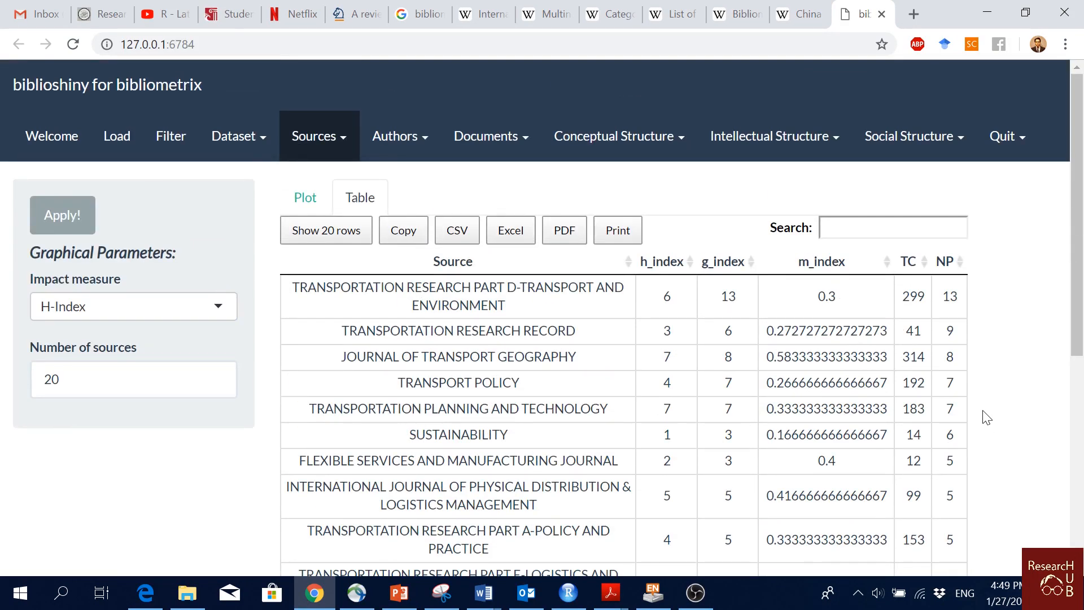
# Open the Bradford's law plot, read the law's definition on its Wikipedia page, and return to the core sources chart.
pyautogui.click(326, 137)
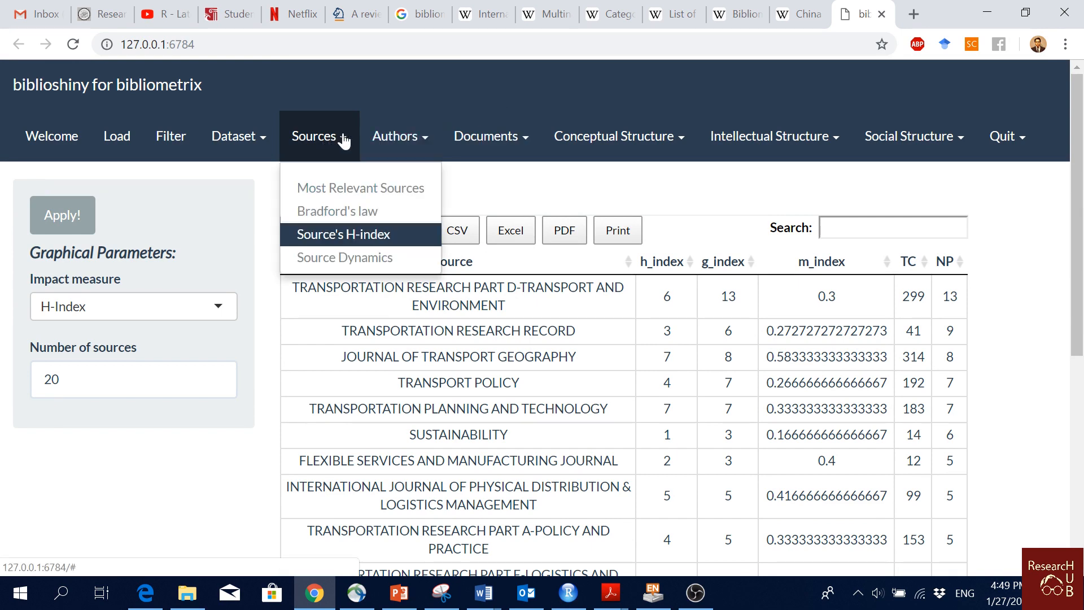
pyautogui.click(362, 215)
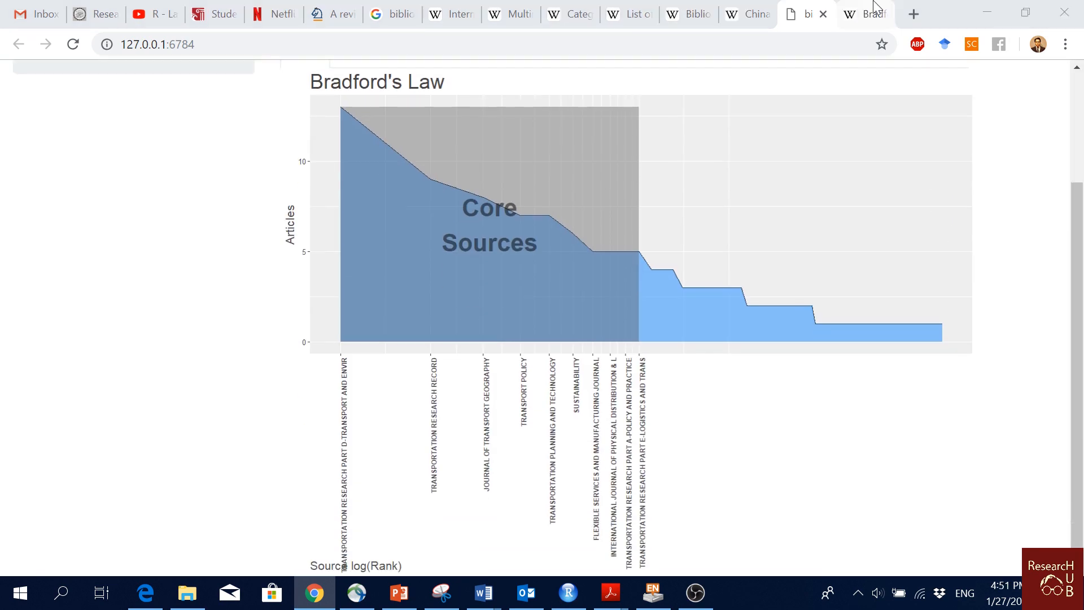
pyautogui.click(875, 8)
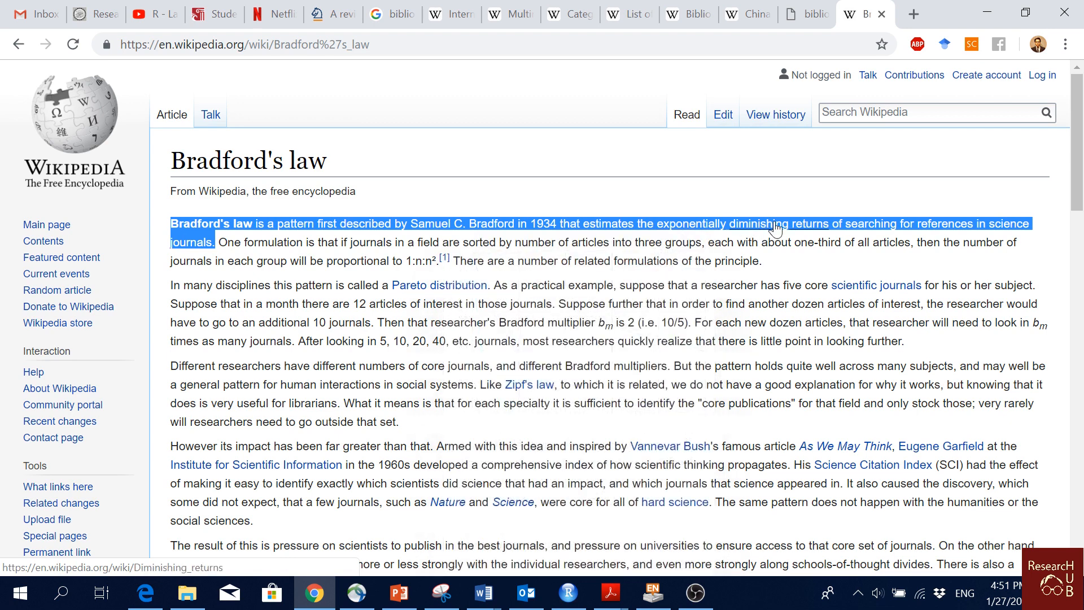
pyautogui.moveTo(732, 226)
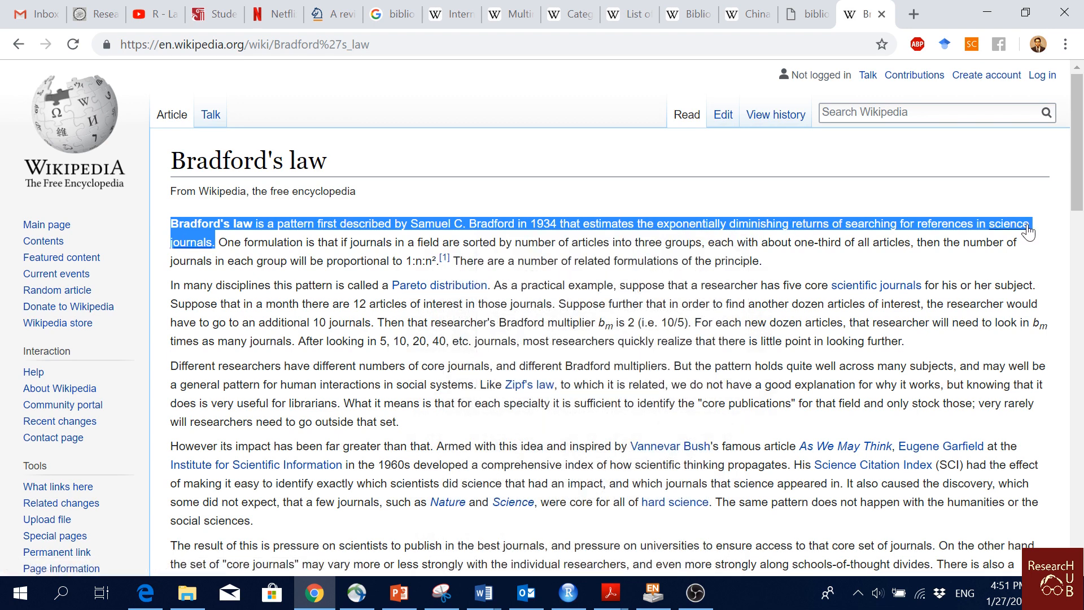
pyautogui.click(807, 13)
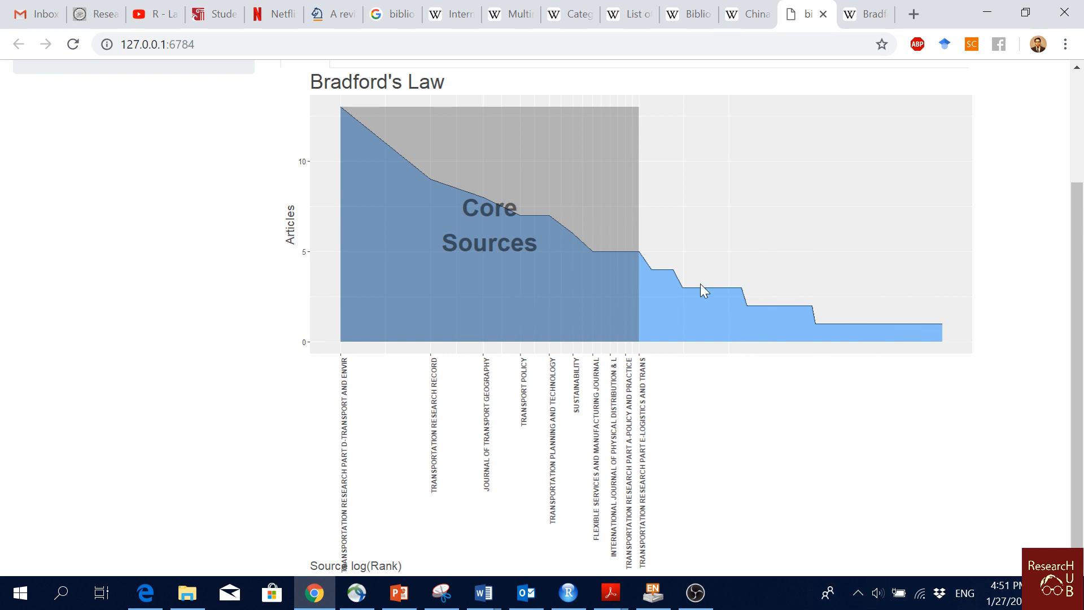
# Open the Source Dynamics analysis and examine the Source Growth plot of annual occurrences per journal.
pyautogui.scroll(2, 865, 303)
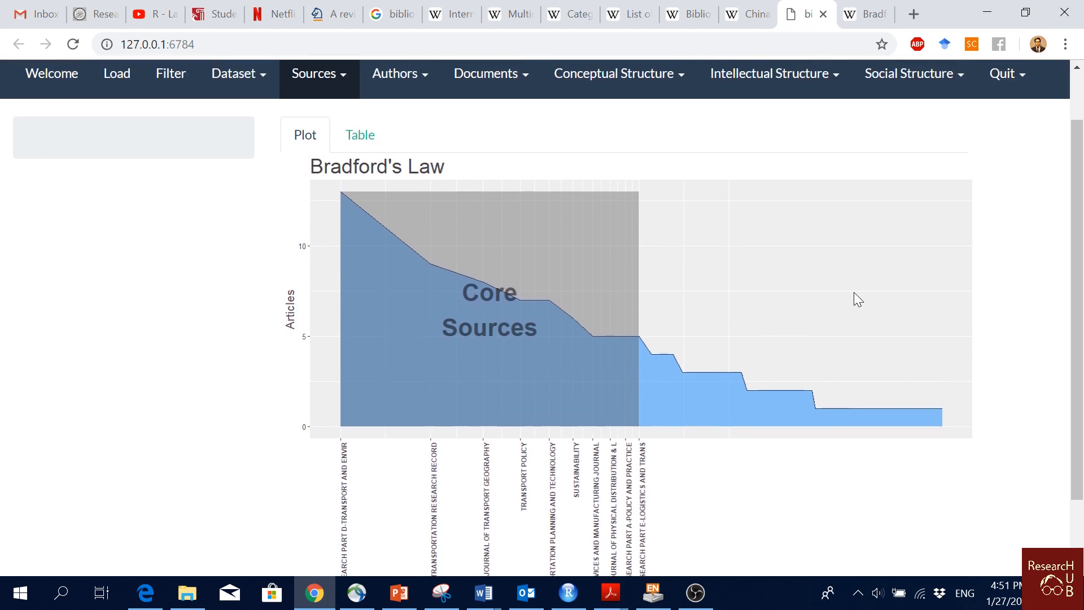
pyautogui.click(346, 80)
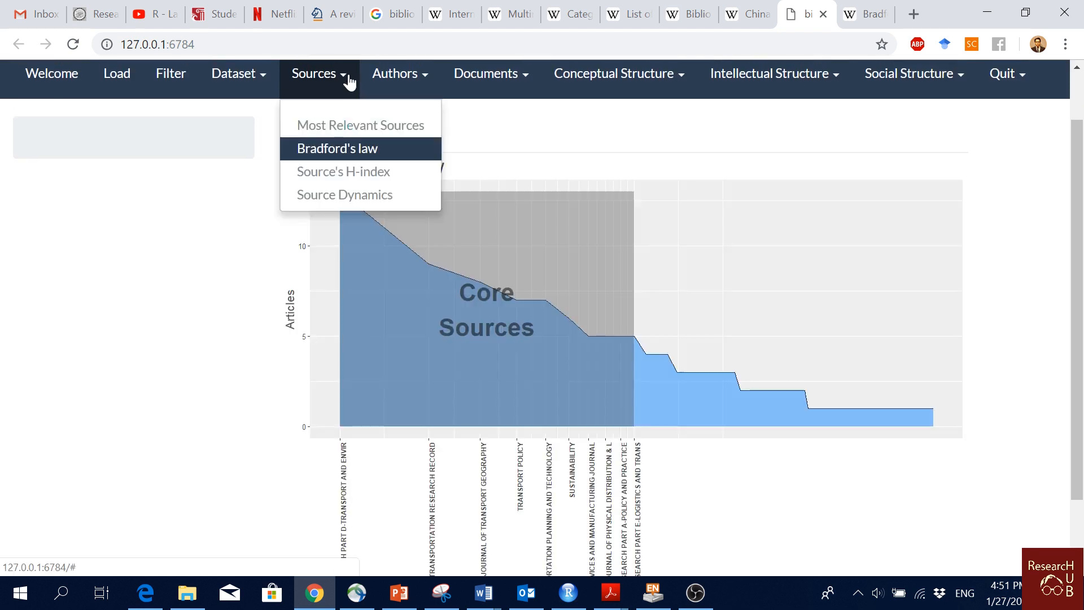
pyautogui.click(368, 198)
pyautogui.scroll(-3, 969, 248)
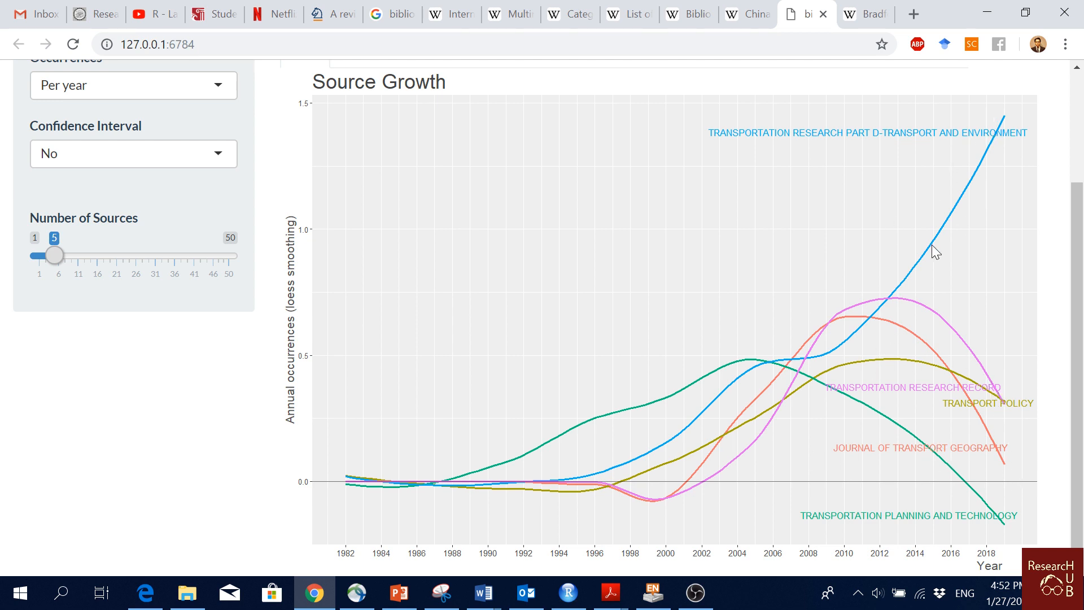
pyautogui.scroll(3, 915, 243)
pyautogui.scroll(-3, 938, 294)
pyautogui.scroll(3, 949, 327)
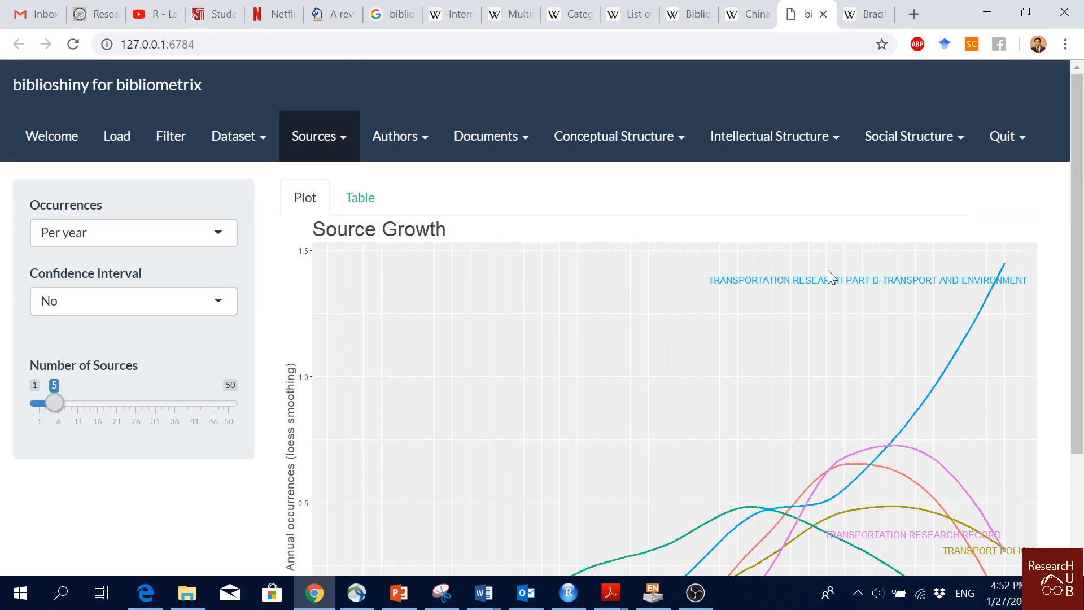
# Open the Most Relevant Authors analysis, examine the documents per author in the plot, and show the data as a table.
pyautogui.click(346, 137)
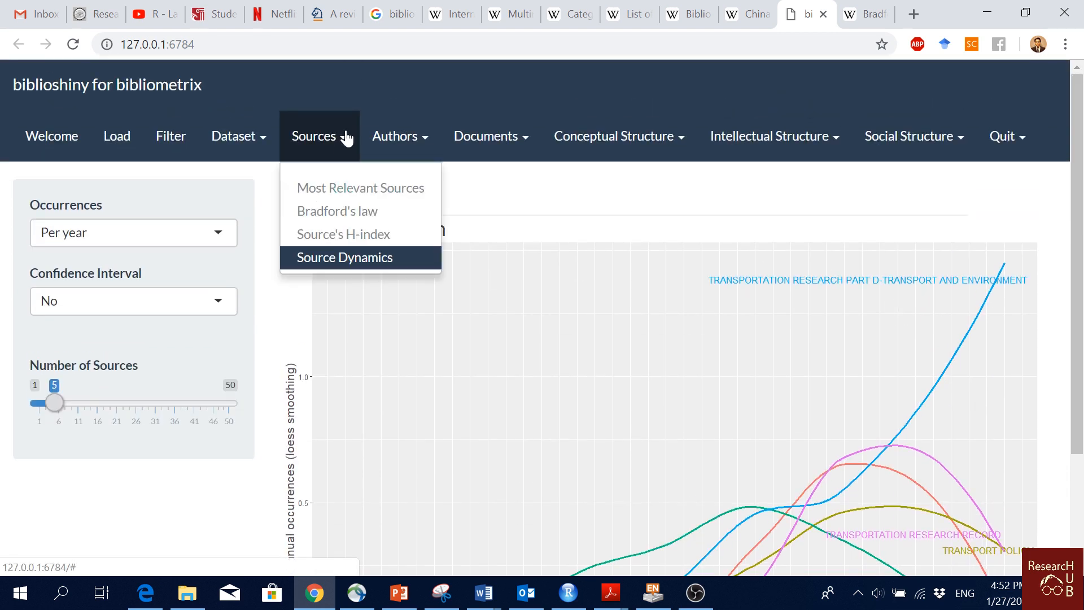
pyautogui.click(418, 141)
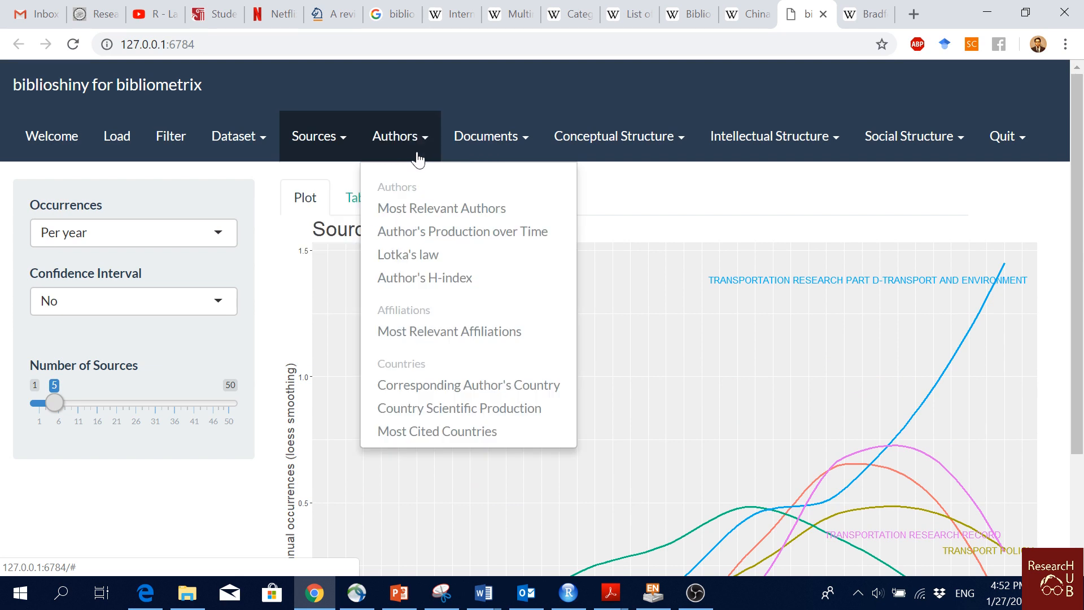
pyautogui.click(459, 210)
pyautogui.scroll(-1, 717, 268)
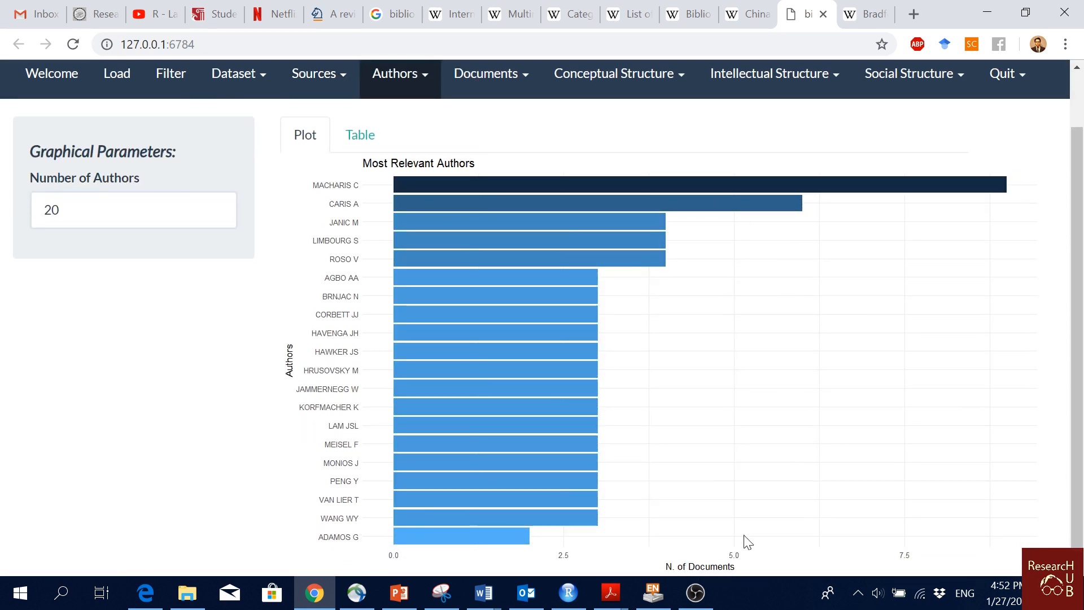
pyautogui.click(344, 138)
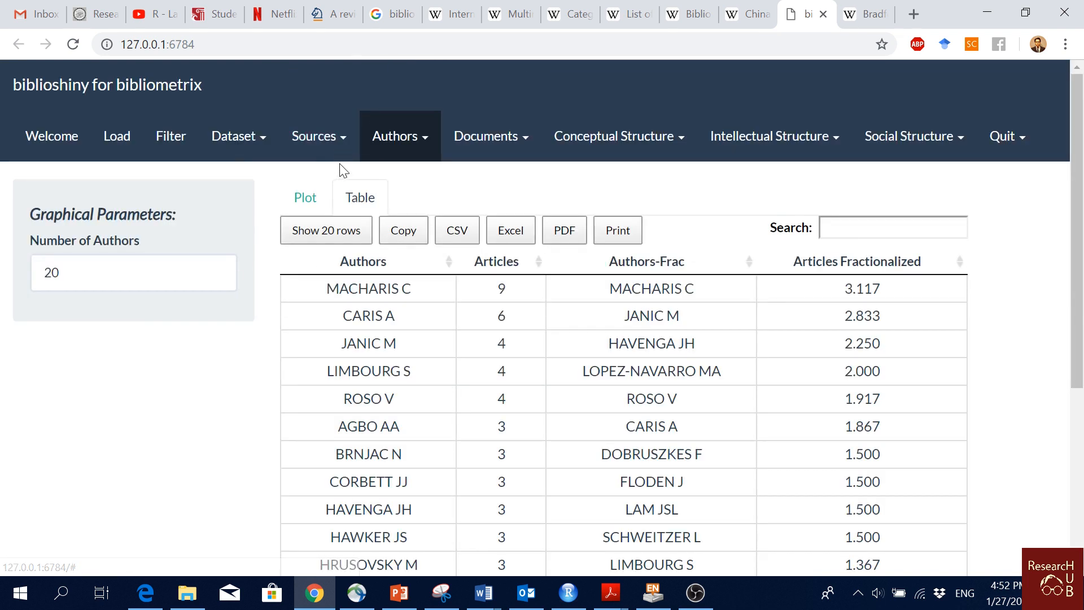
# Open Author's Production over Time and examine the authors' timelines through the latest years, including the N.Articles and TC per Year legends.
pyautogui.click(429, 147)
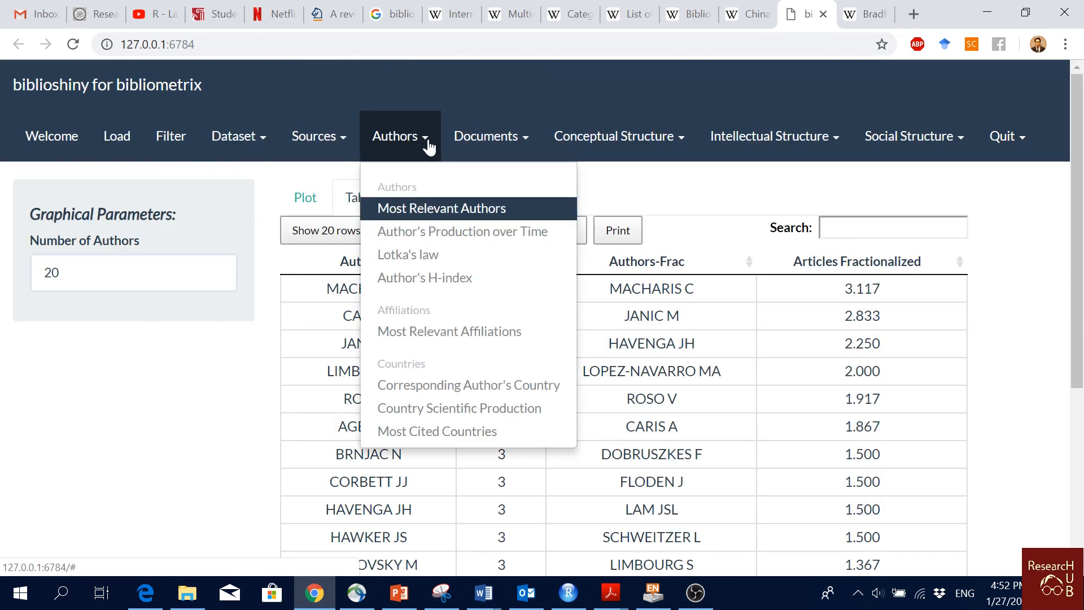
pyautogui.click(454, 236)
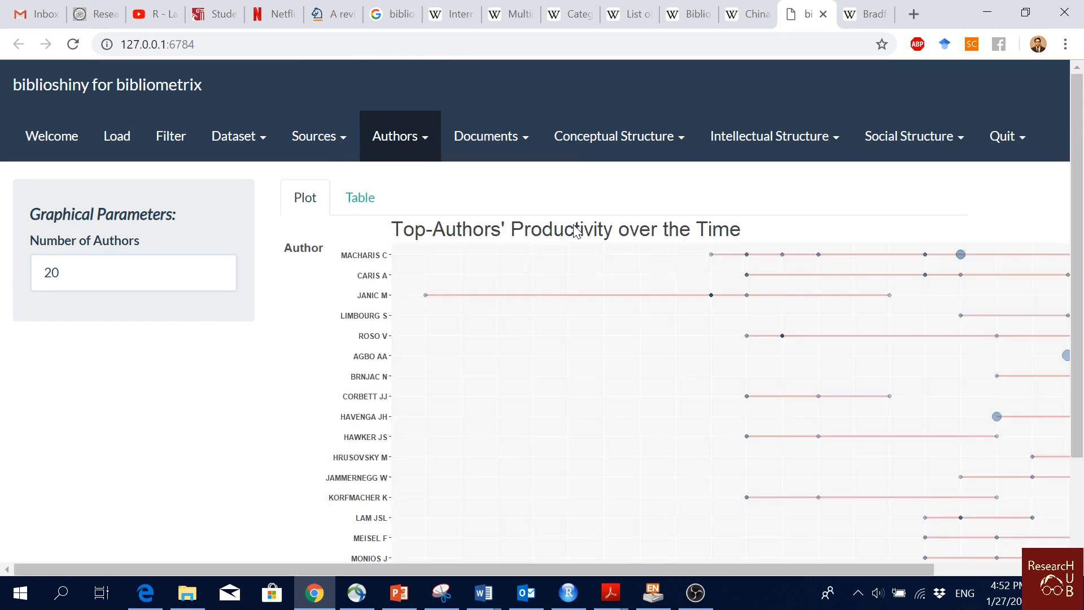
pyautogui.scroll(-1, 576, 231)
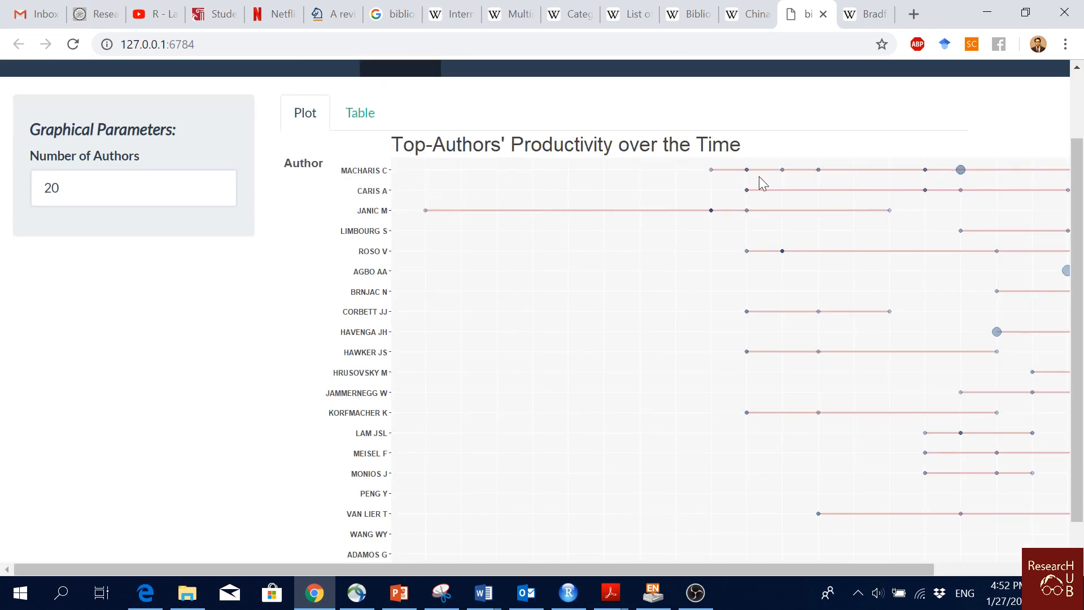
pyautogui.scroll(-1, 759, 184)
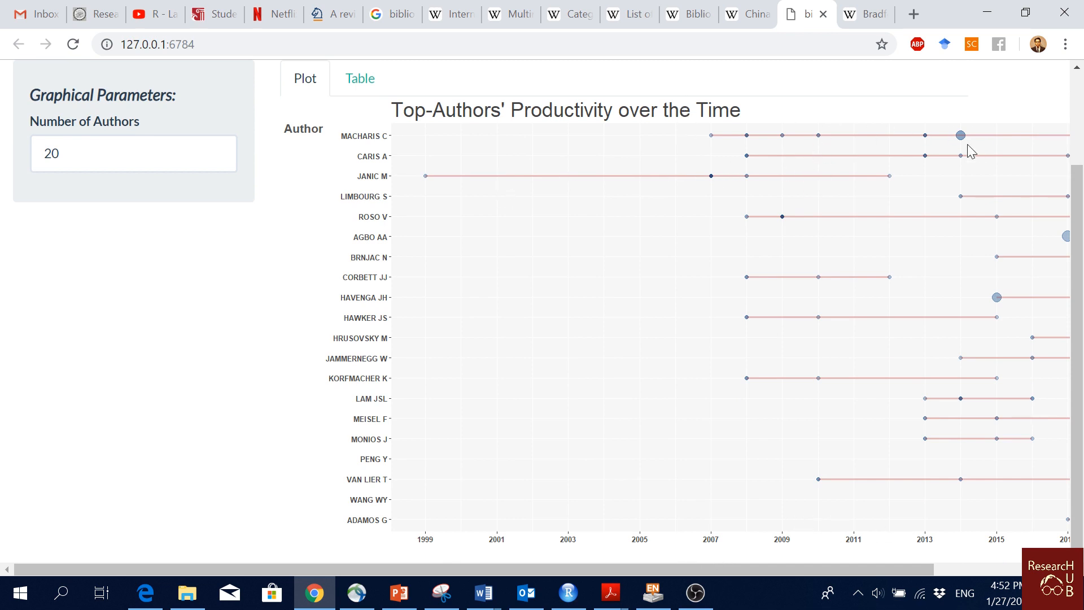
pyautogui.moveTo(897, 569); pyautogui.dragTo(1002, 579)
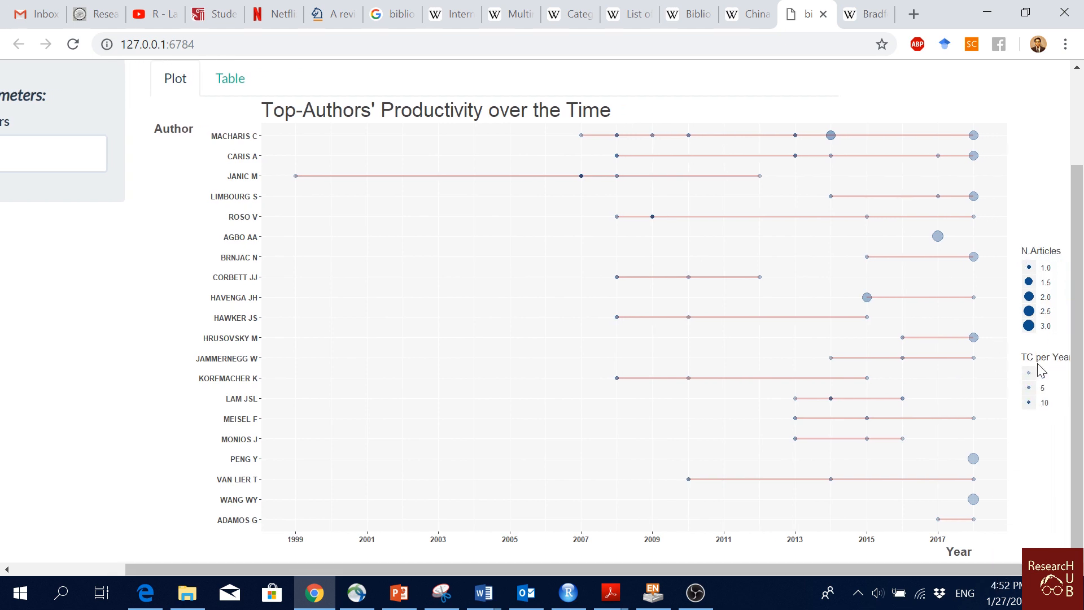
# Open the Lotka's law analysis and examine the Author Scientific Productivity plot down to its number of articles axis.
pyautogui.scroll(3, 525, 273)
pyautogui.click(307, 112)
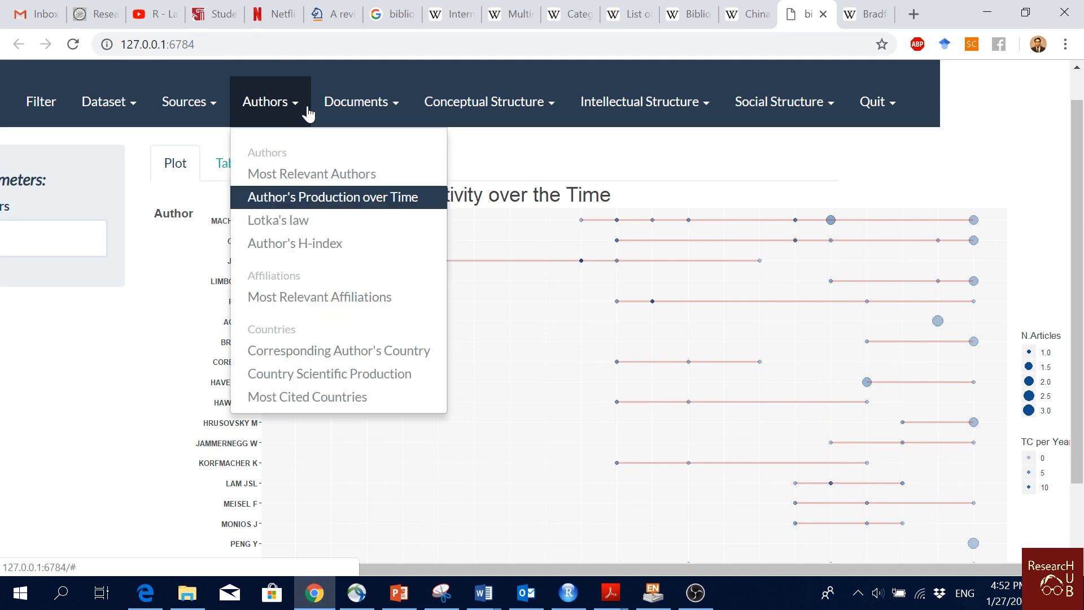
pyautogui.click(300, 223)
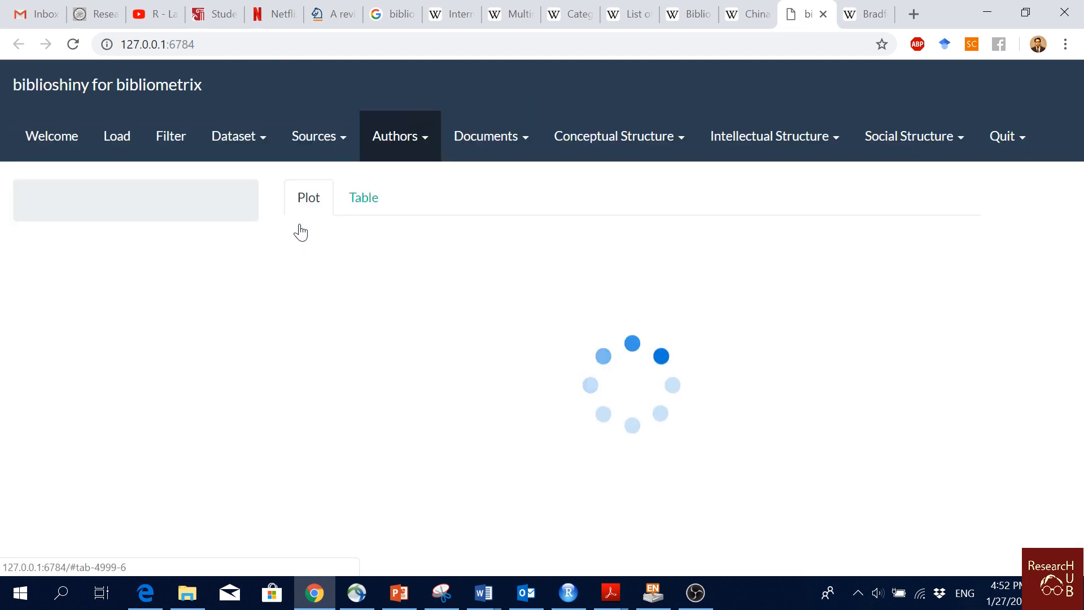
pyautogui.scroll(-3, 727, 258)
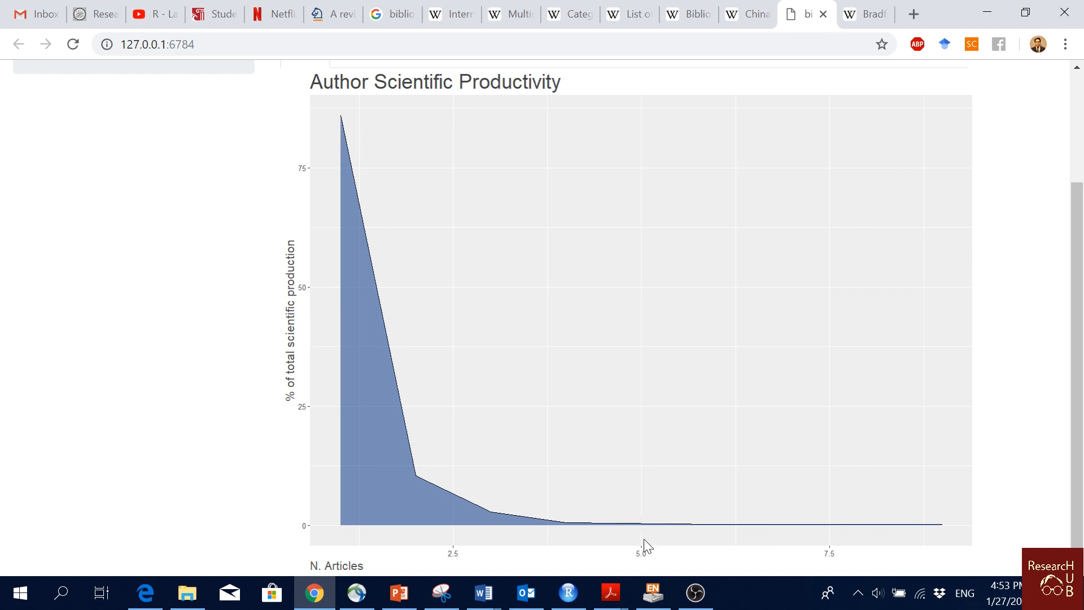
# Open the Author's H-index analysis and examine the Authors' Impact plot.
pyautogui.scroll(3, 642, 515)
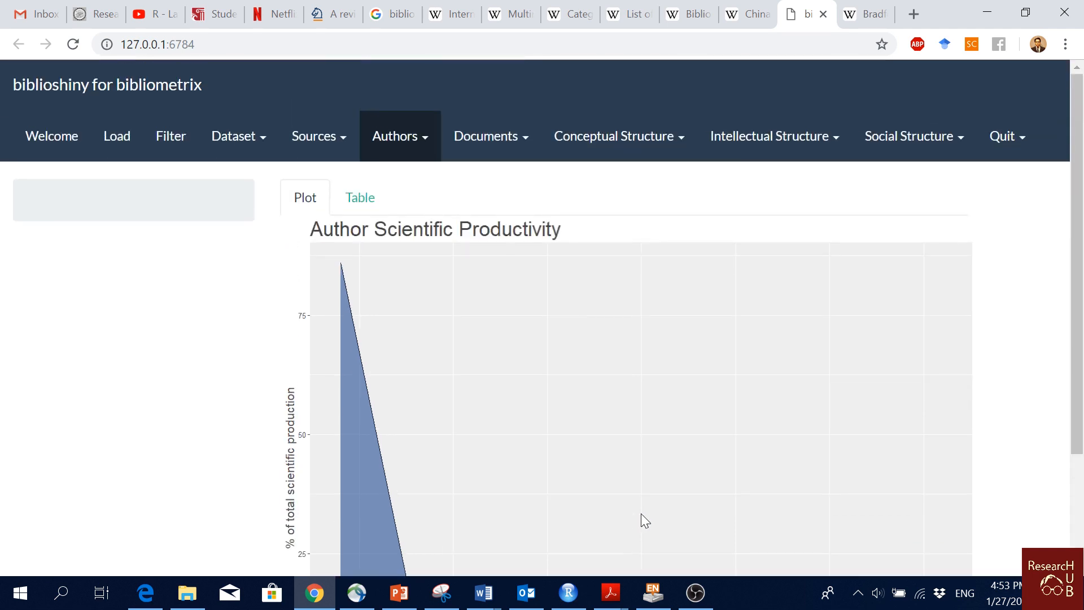
pyautogui.click(423, 146)
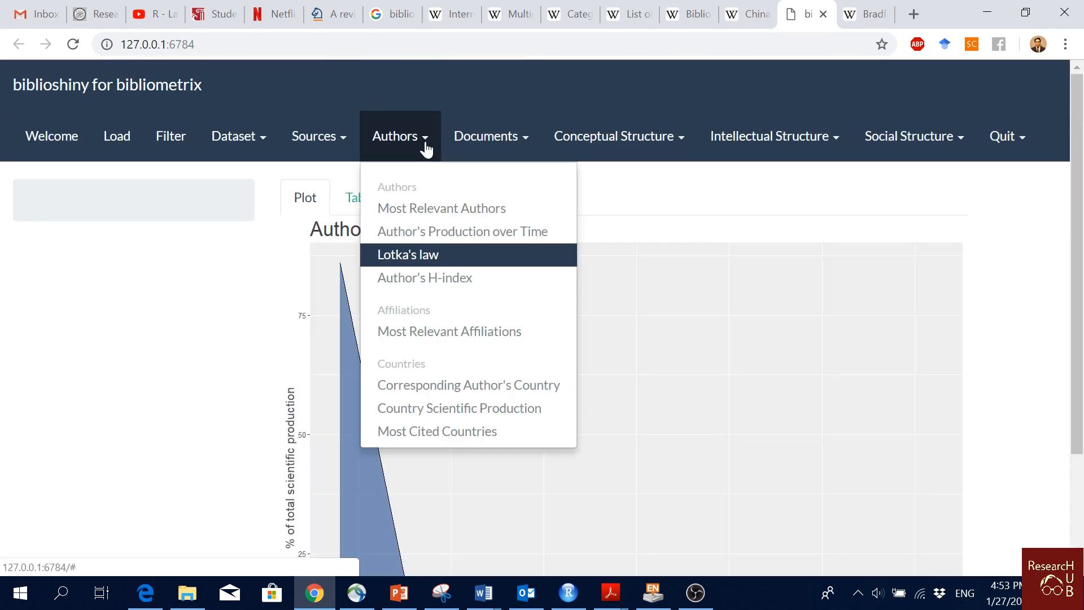
pyautogui.click(469, 280)
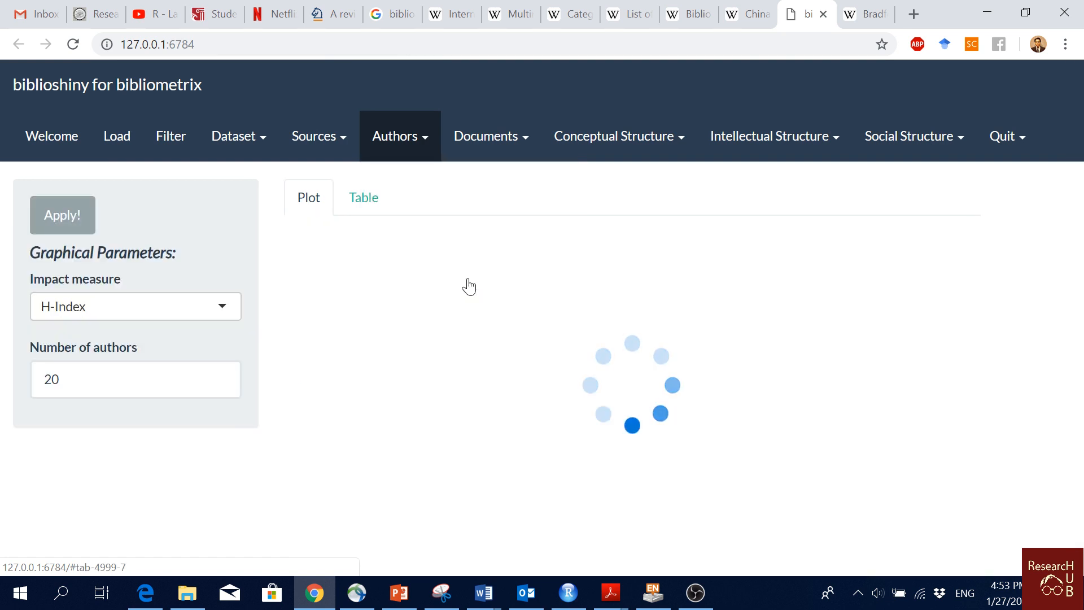
pyautogui.scroll(-1, 803, 337)
pyautogui.scroll(-1, 806, 342)
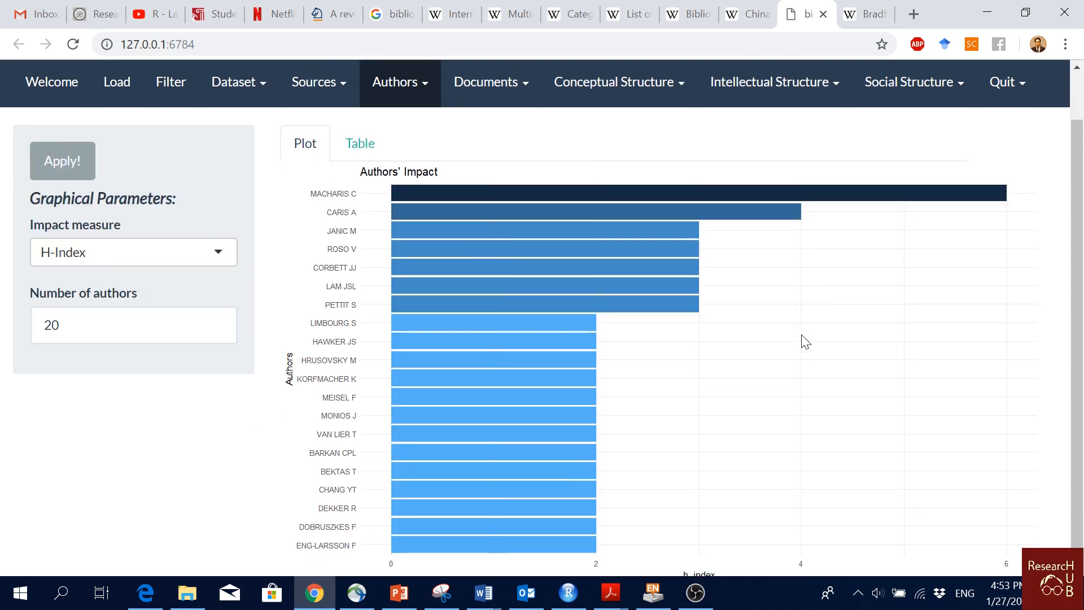
# Open the Most Relevant Affiliations analysis and examine the number of documents per university.
pyautogui.scroll(2, 803, 338)
pyautogui.click(436, 146)
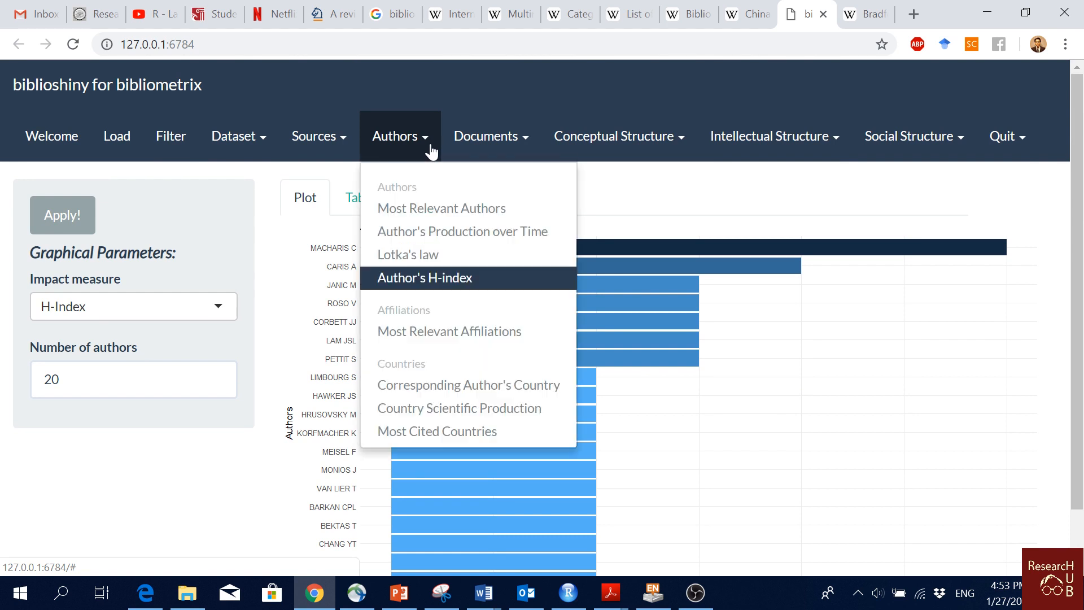
pyautogui.click(455, 333)
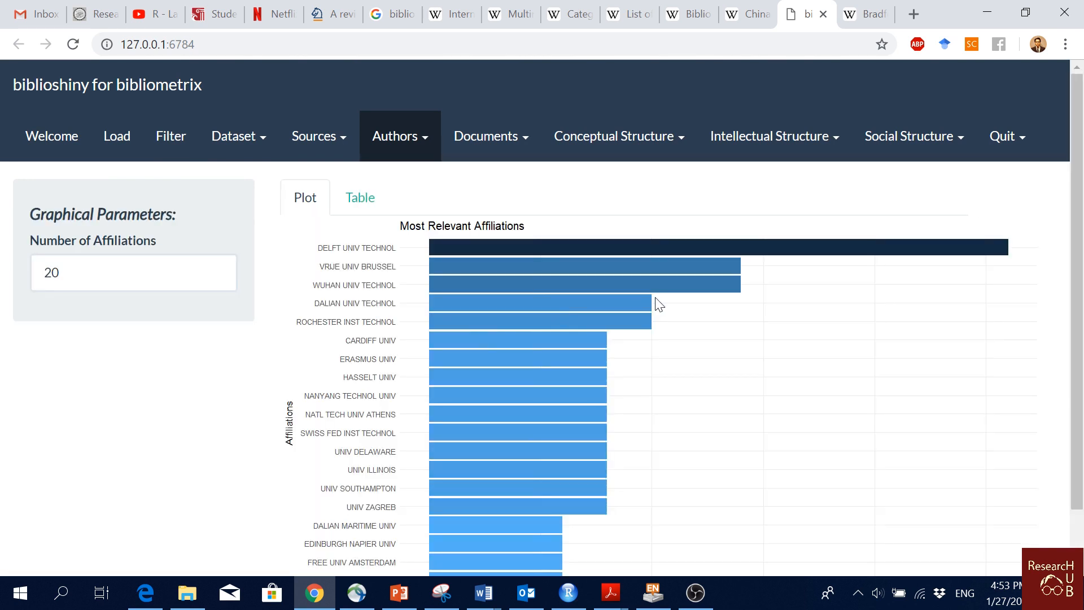
pyautogui.scroll(-1, 779, 320)
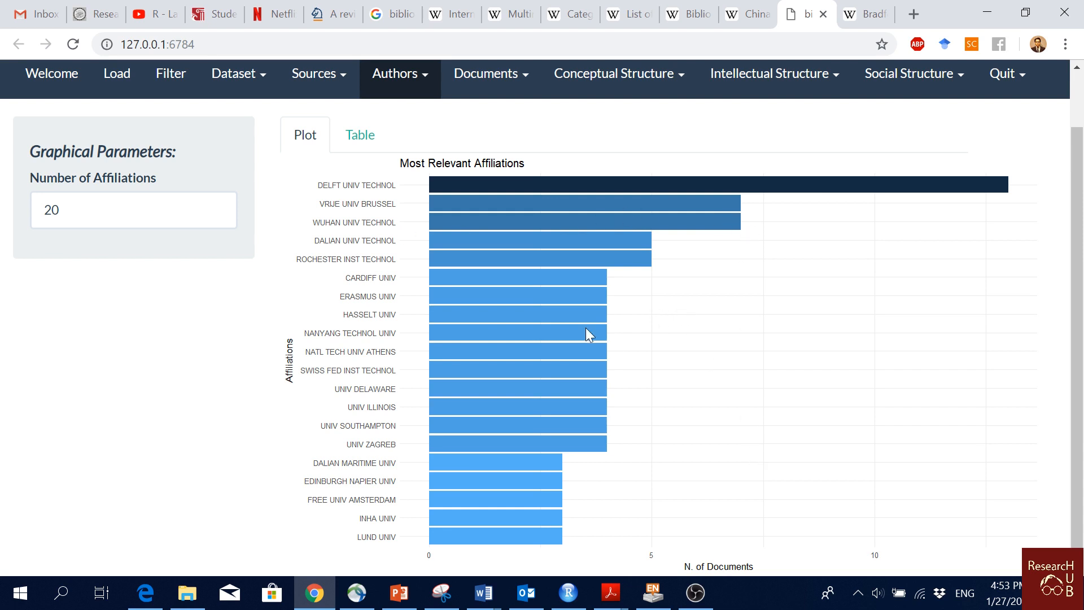
# Open the Corresponding Author's Country analysis and compare single and multiple country publications per country.
pyautogui.click(430, 82)
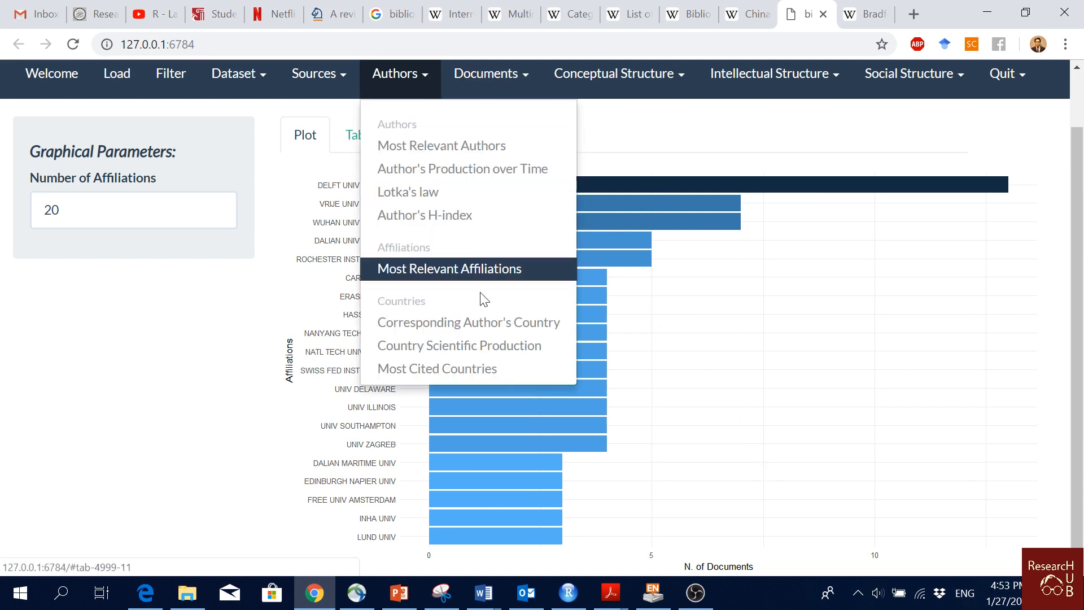
pyautogui.click(482, 334)
pyautogui.scroll(-1, 750, 315)
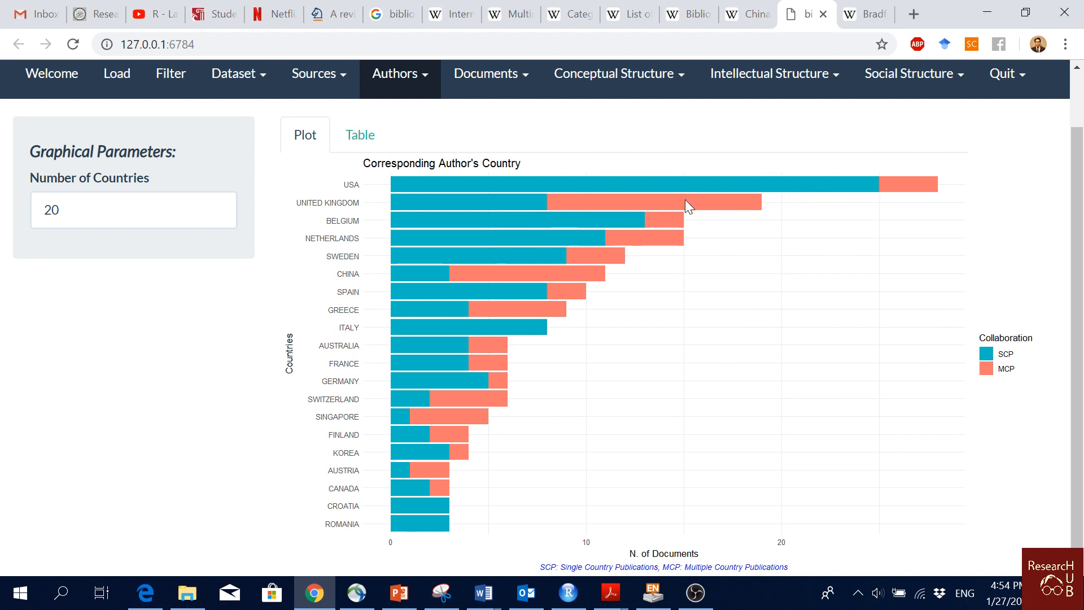
# Show the corresponding author's country data as a table and review its Articles, Freq, SCP, MCP and MCP_Ratio columns.
pyautogui.scroll(1, 664, 272)
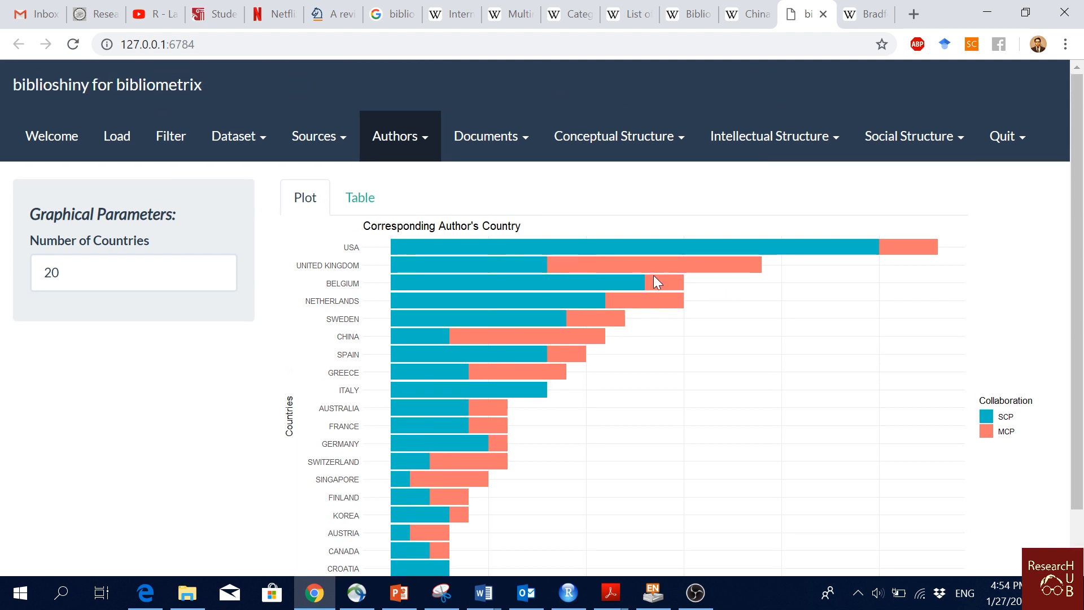
pyautogui.click(426, 145)
pyautogui.click(373, 201)
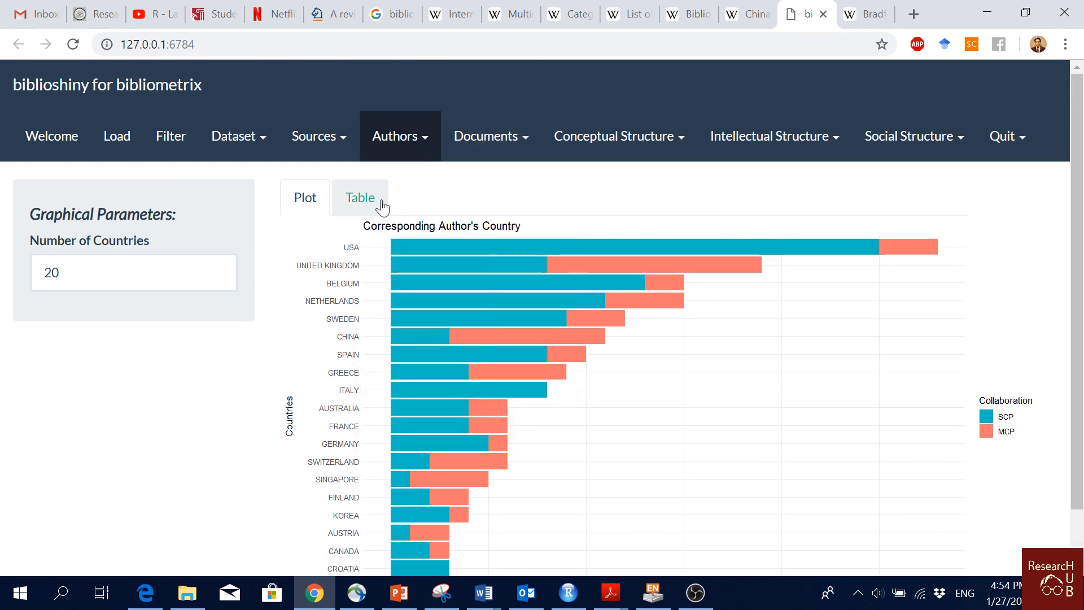
pyautogui.scroll(-3, 622, 339)
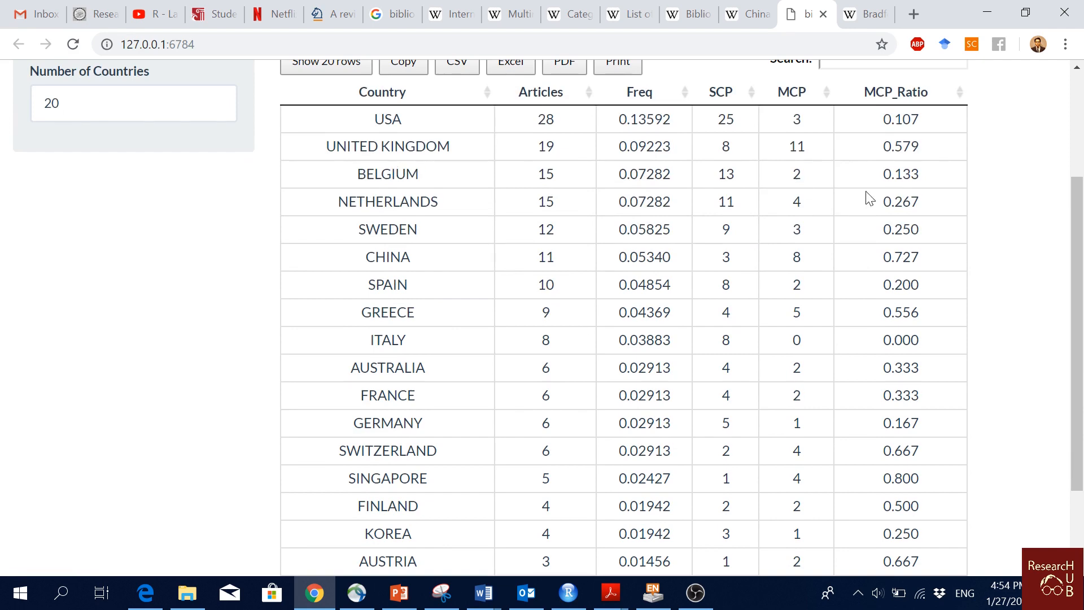
# Open the Country Scientific Production analysis to view the world map of documents per country.
pyautogui.scroll(3, 771, 339)
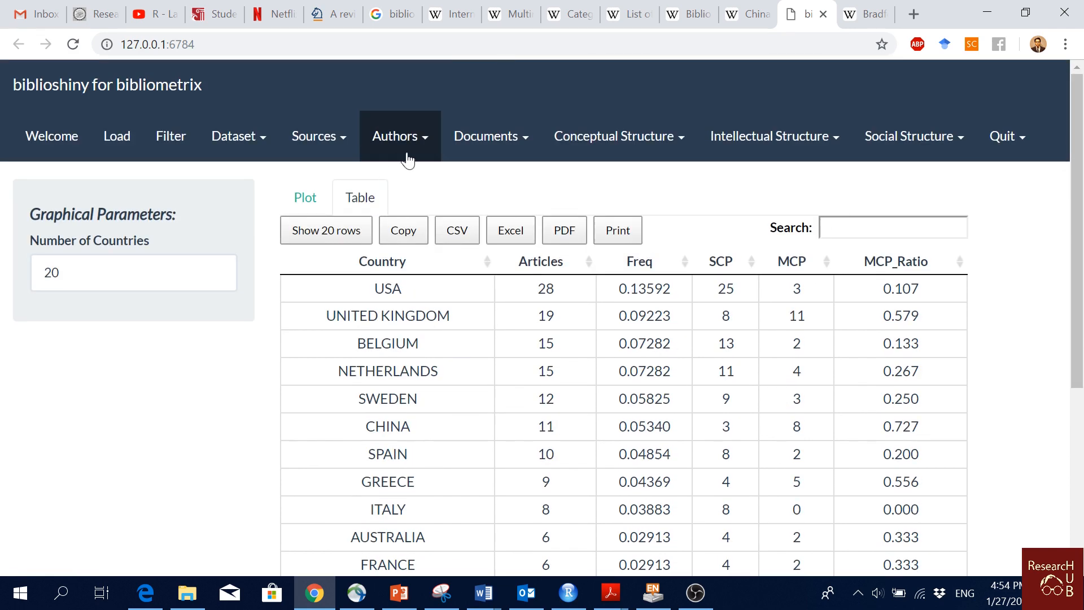
pyautogui.click(416, 148)
pyautogui.click(451, 407)
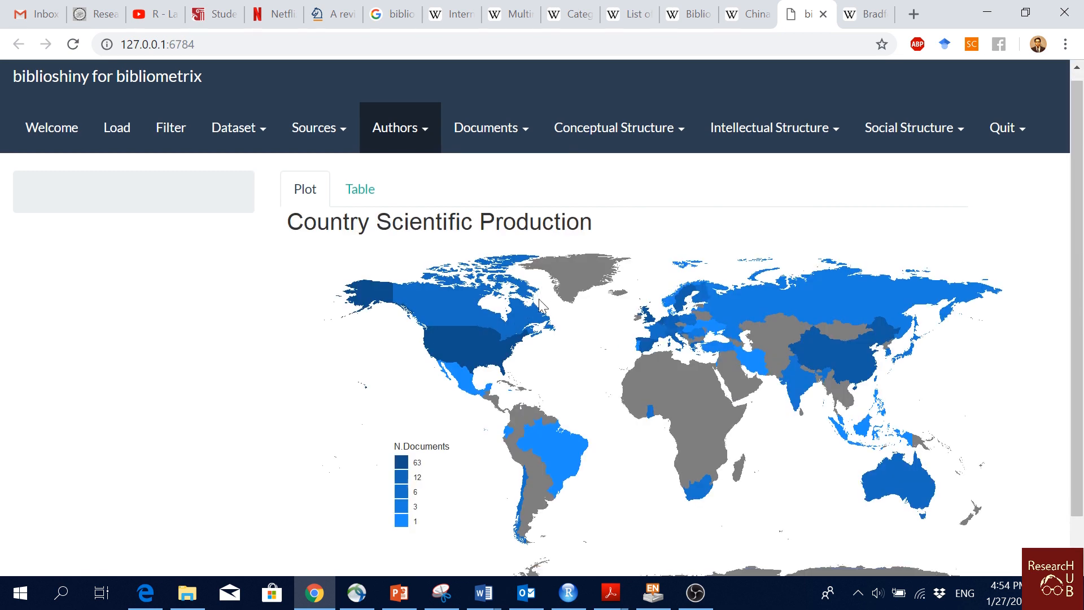
# Show the country scientific production data as a table and review the Freq values of the leading regions.
pyautogui.scroll(-1, 410, 248)
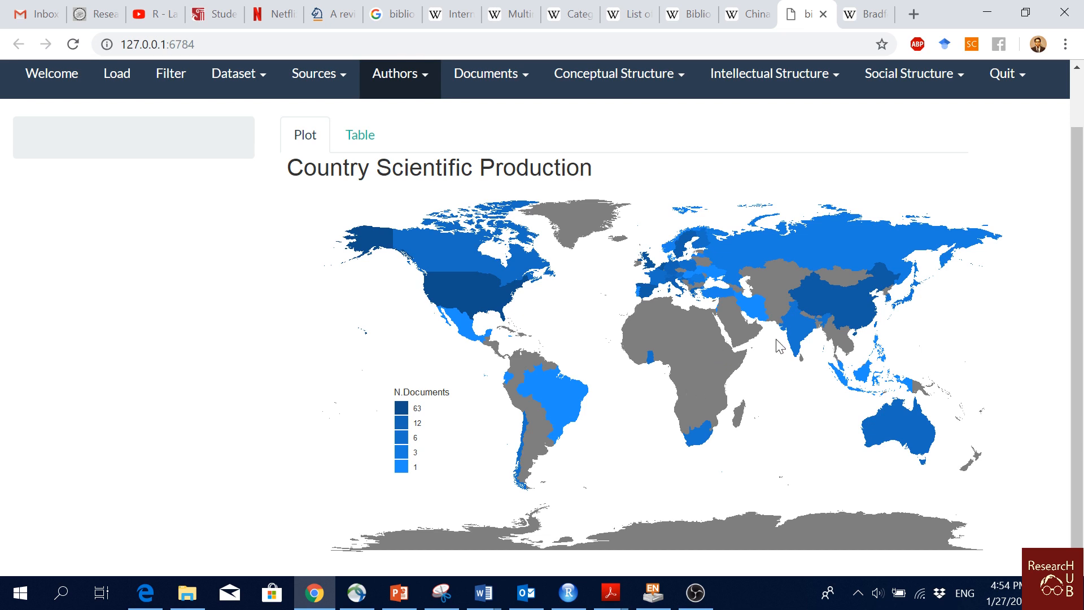
pyautogui.click(359, 145)
pyautogui.moveTo(554, 298); pyautogui.dragTo(512, 303)
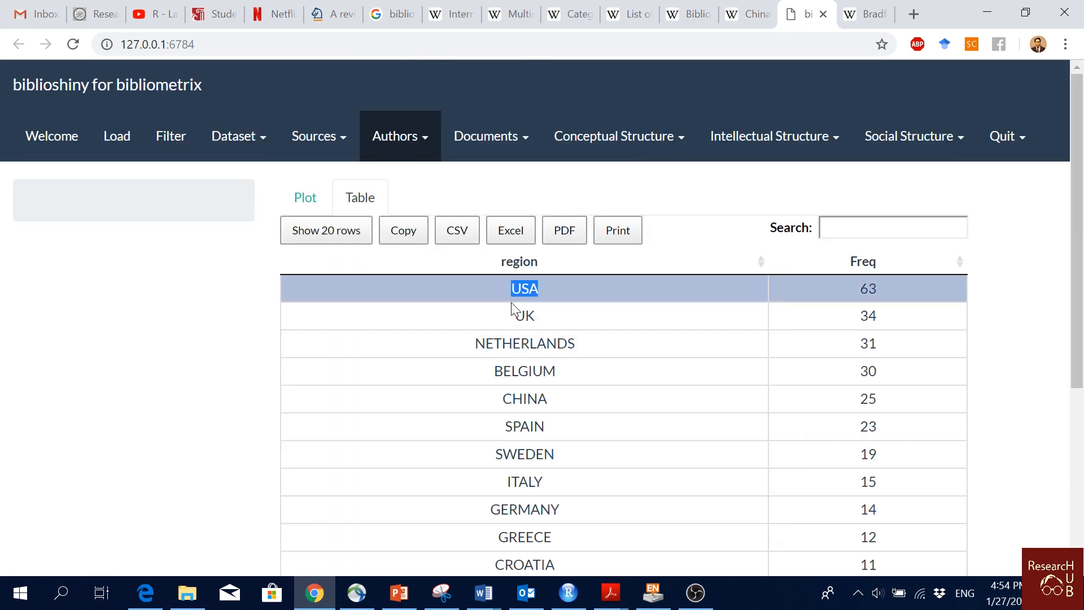
pyautogui.click(546, 315)
# Open the Most Cited Countries analysis and compare the total citations per country.
pyautogui.click(407, 148)
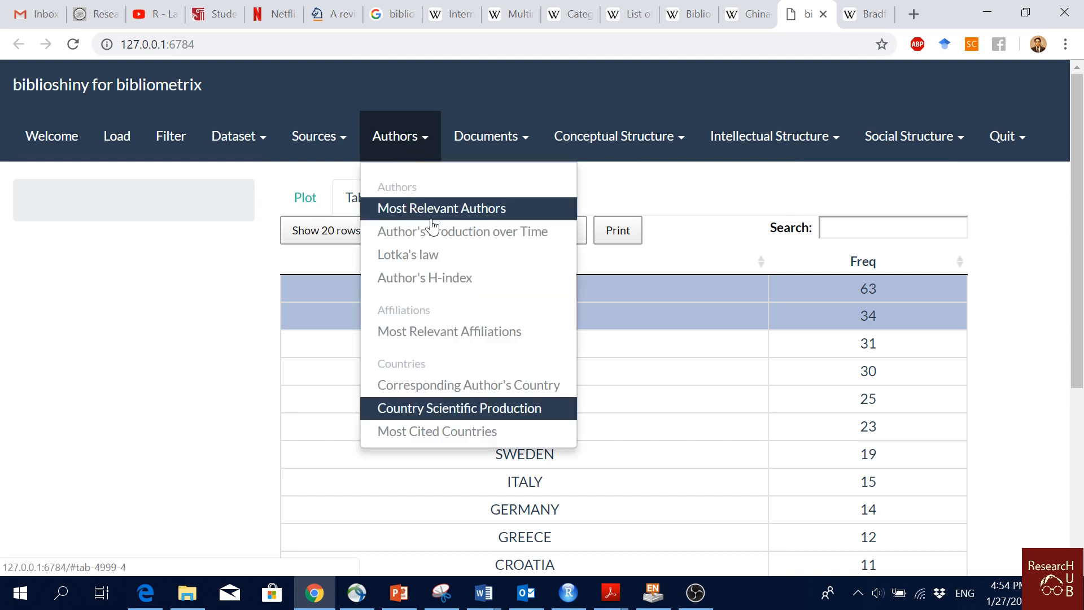
pyautogui.click(459, 436)
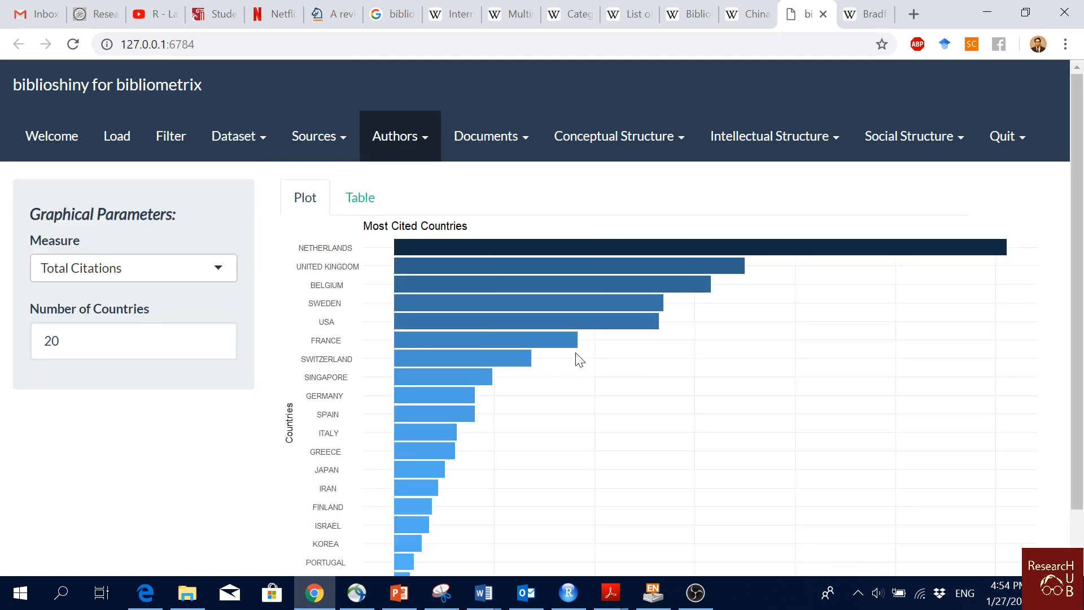
pyautogui.scroll(-1, 576, 358)
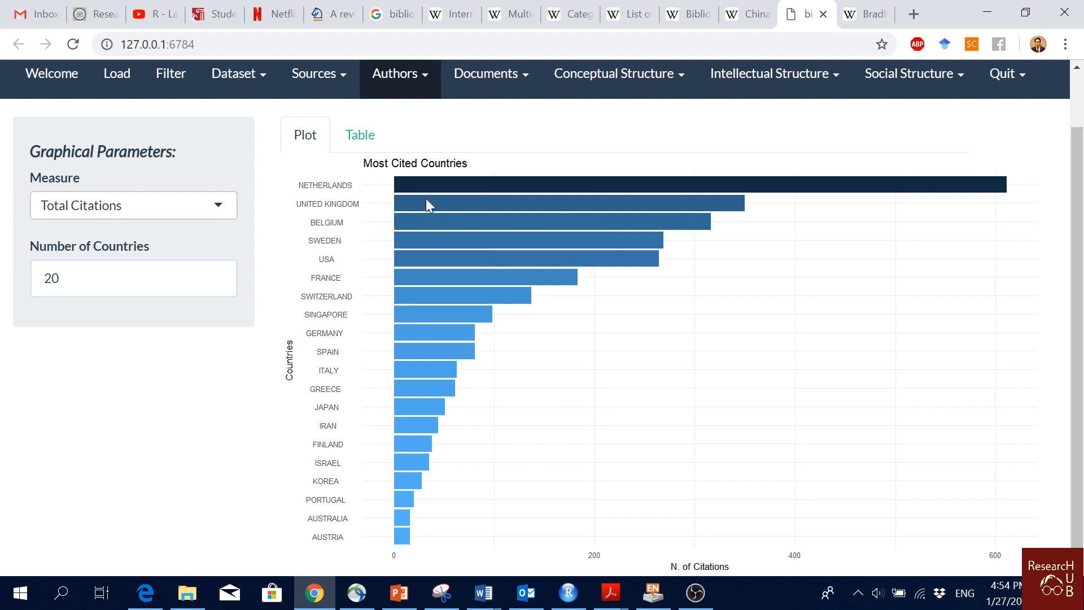
# View the Most Global Cited Documents analysis and the Most Local Cited Documents analysis.
pyautogui.scroll(1, 426, 198)
pyautogui.click(525, 139)
pyautogui.click(559, 209)
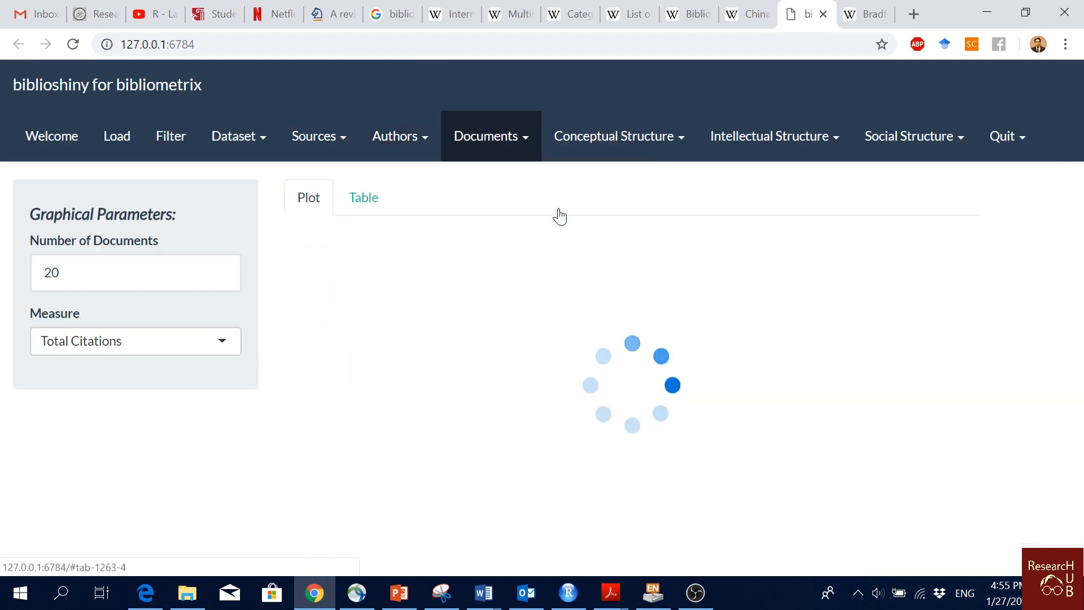
pyautogui.scroll(-2, 956, 326)
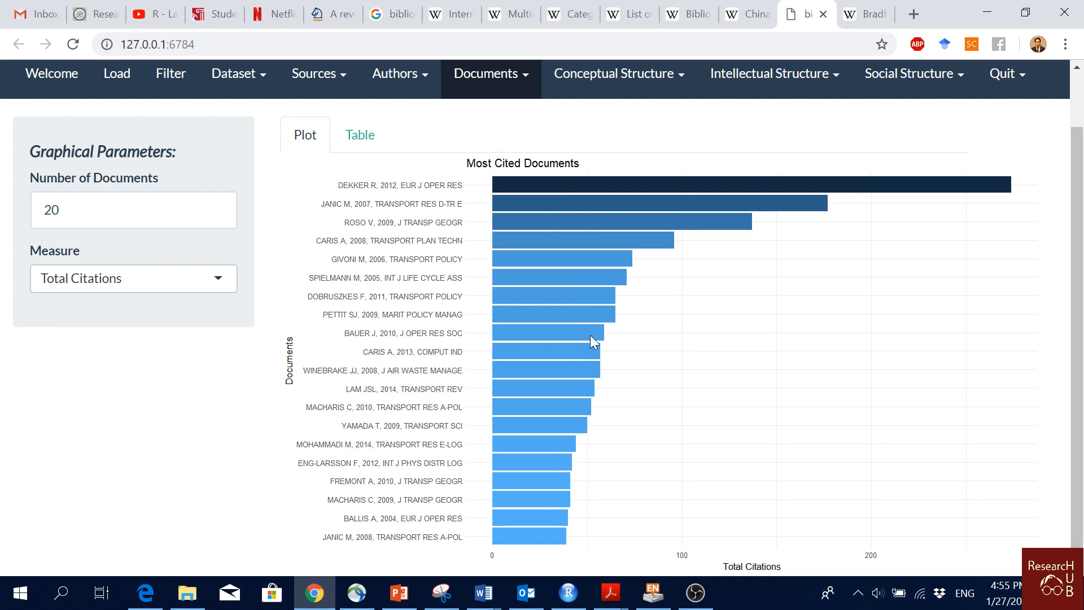
pyautogui.click(490, 77)
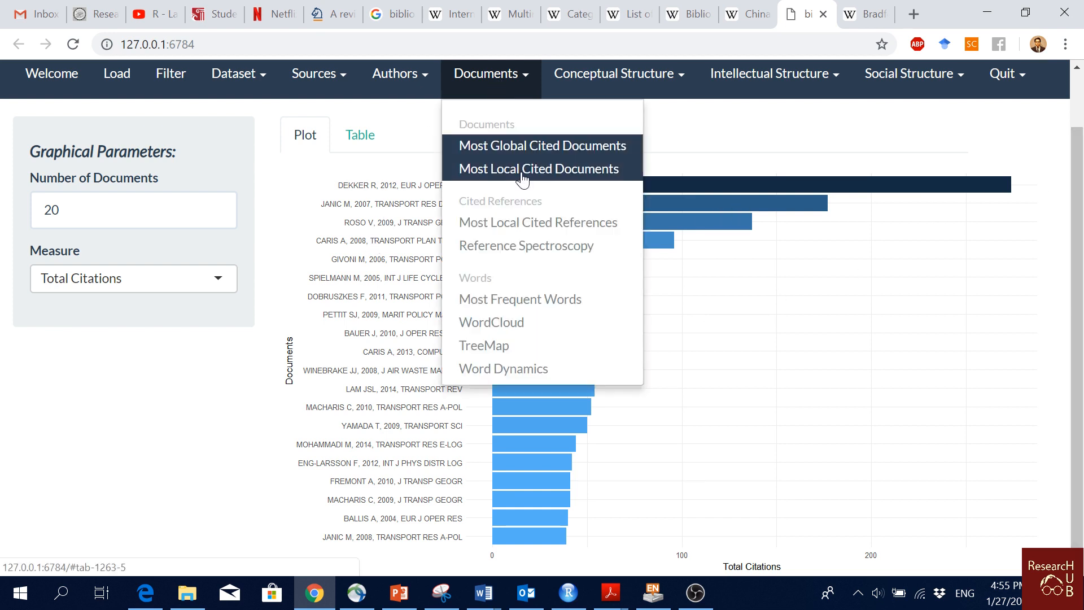
pyautogui.click(521, 175)
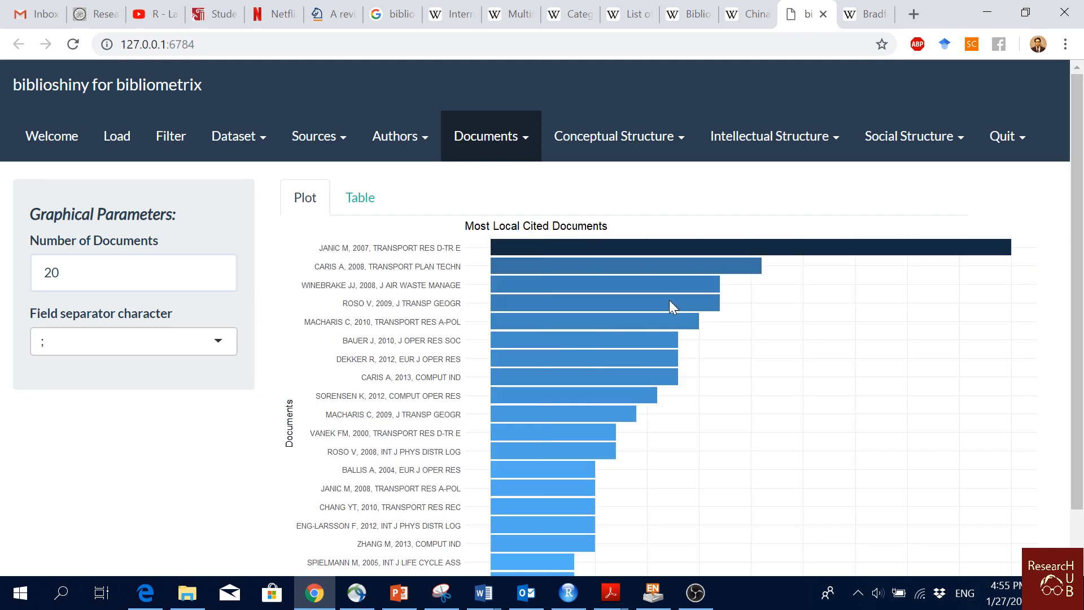
# Open the Most Local Cited References analysis to view the references cited most by the documents in the collection.
pyautogui.click(512, 141)
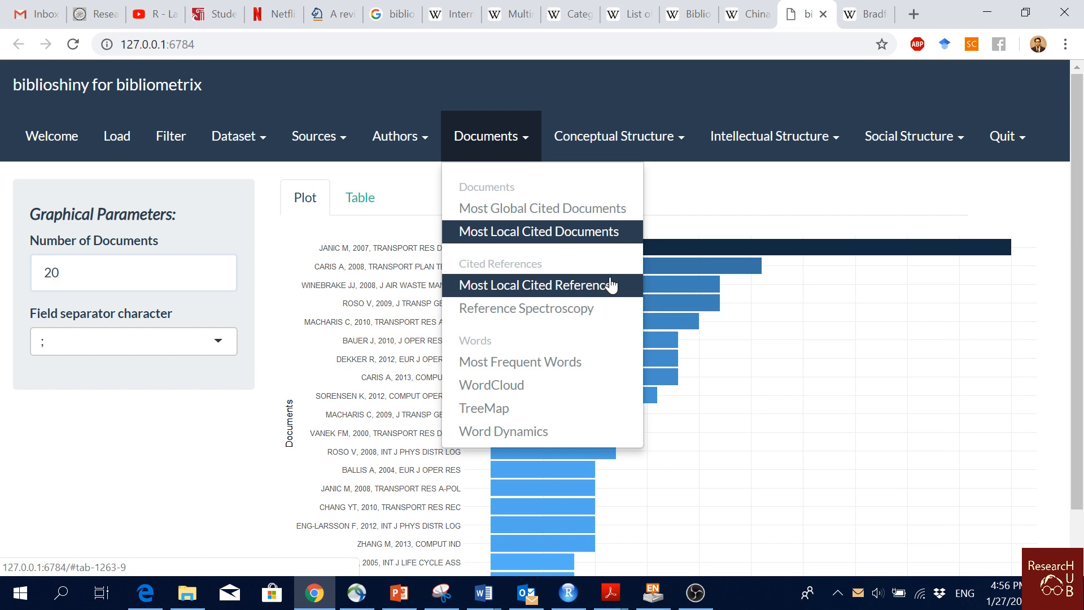
pyautogui.click(594, 296)
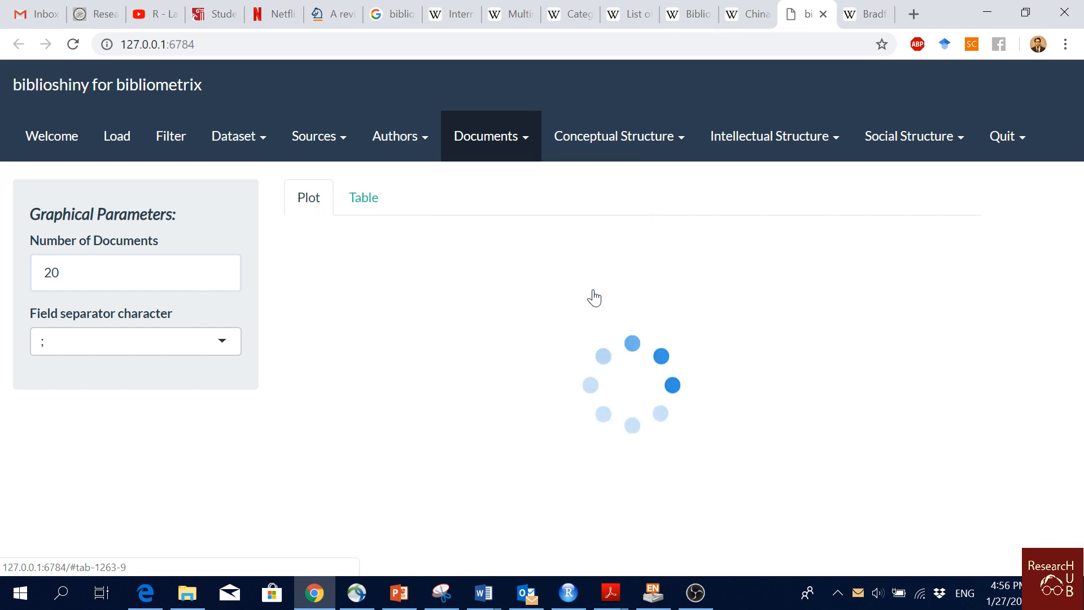
pyautogui.click(491, 137)
pyautogui.click(548, 289)
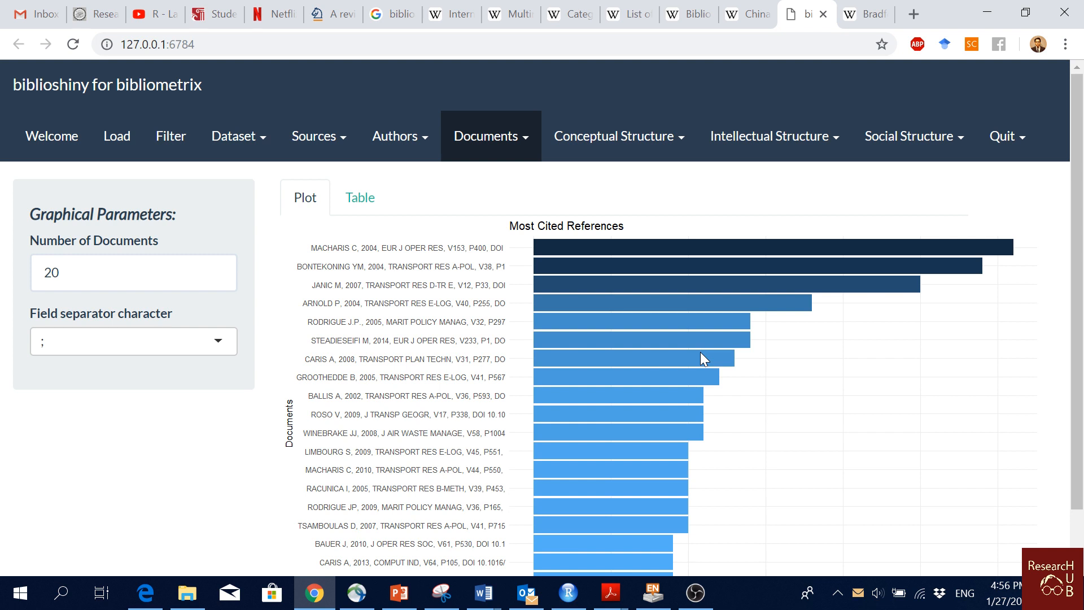
# Open the Reference Spectroscopy analysis and examine the cited references per year and the deviation from the 5-year median.
pyautogui.click(517, 138)
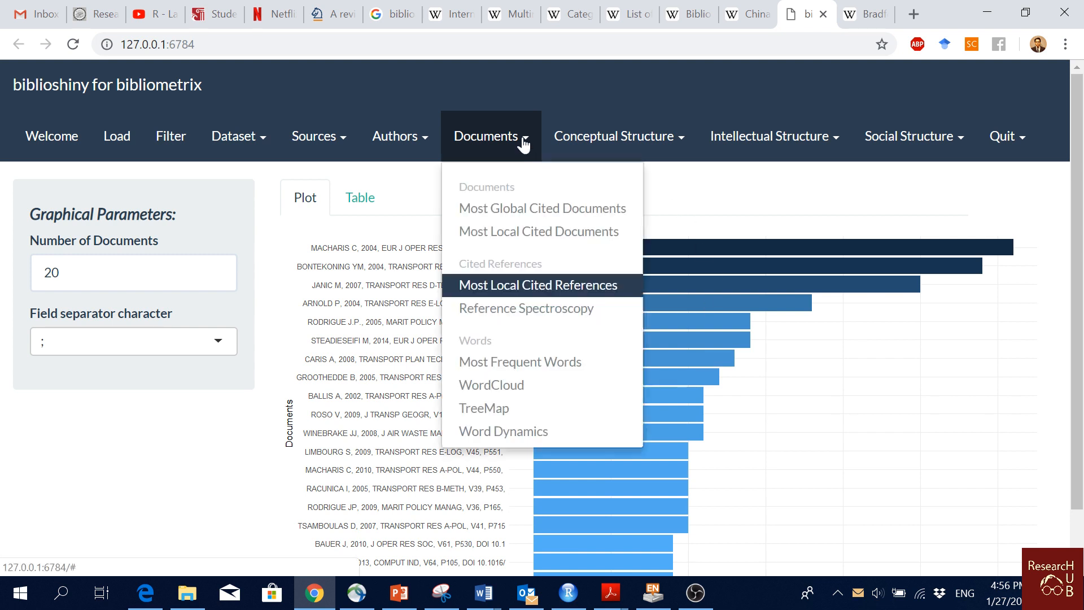
pyautogui.click(561, 312)
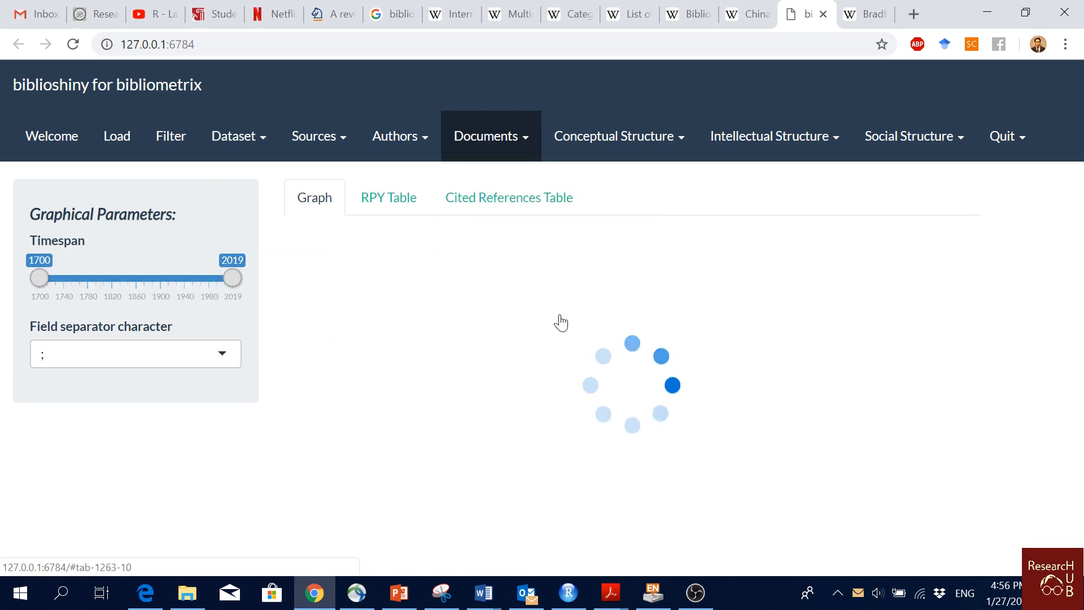
pyautogui.scroll(-3, 778, 364)
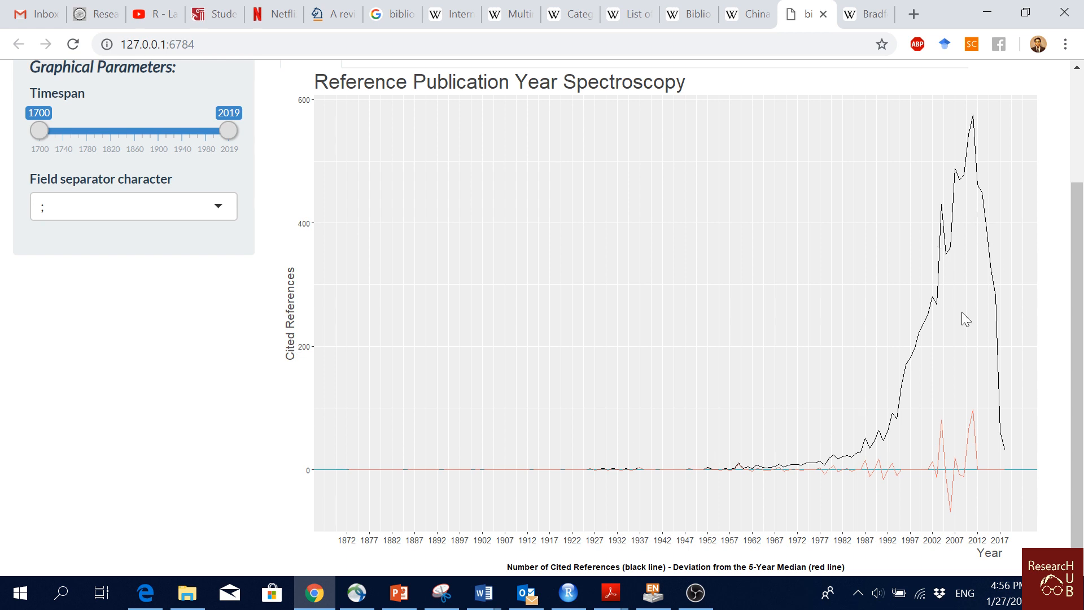
pyautogui.scroll(1, 942, 324)
pyautogui.scroll(-1, 901, 328)
pyautogui.scroll(3, 979, 407)
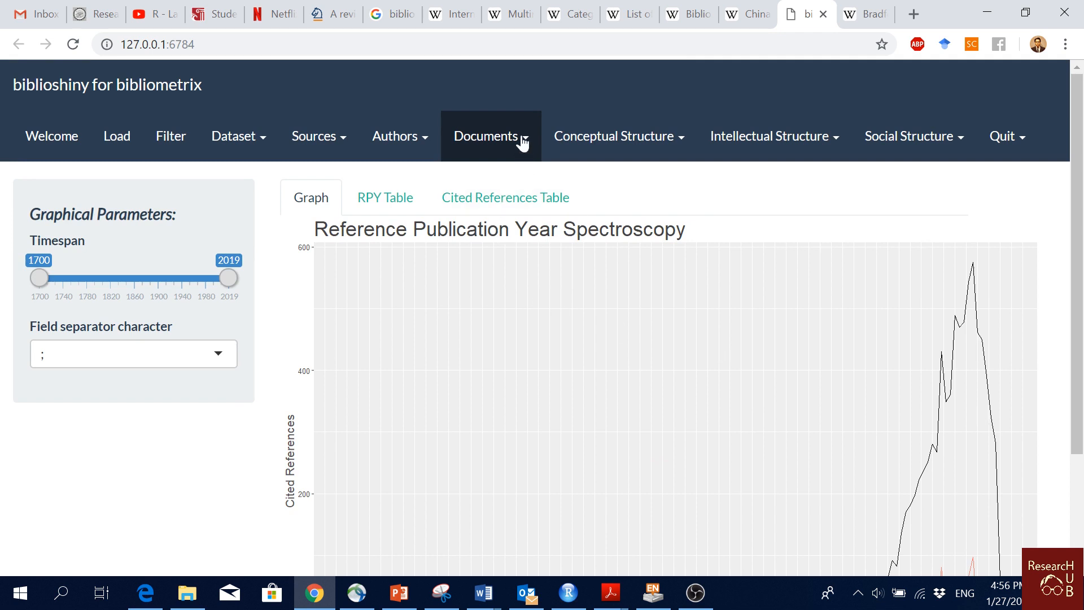
# Open the Most Frequent Words analysis and compare the occurrences of the Keywords Plus terms.
pyautogui.click(523, 140)
pyautogui.click(541, 364)
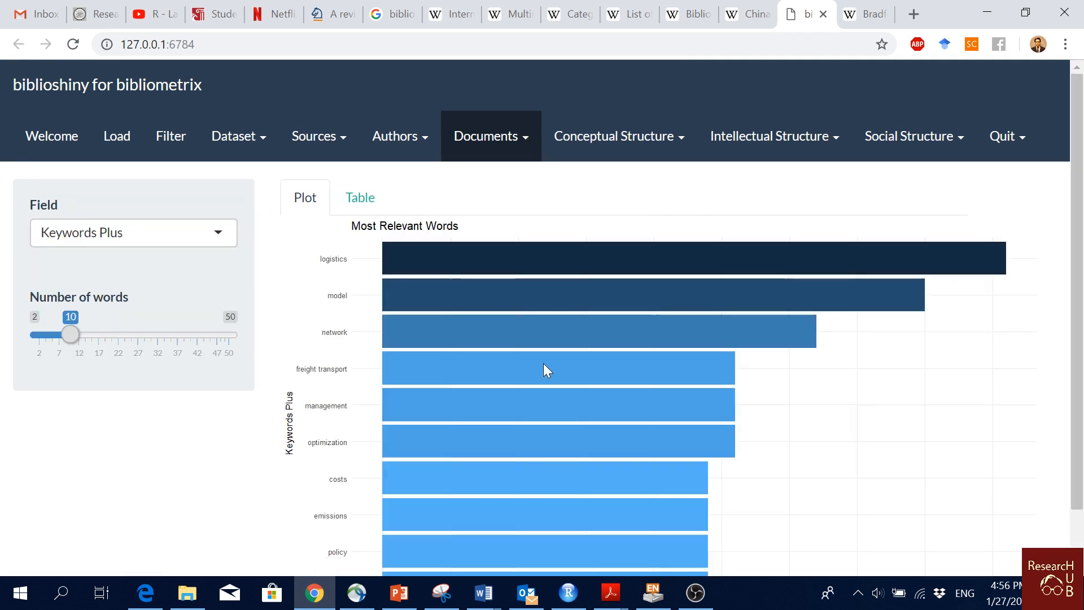
pyautogui.scroll(-1, 543, 369)
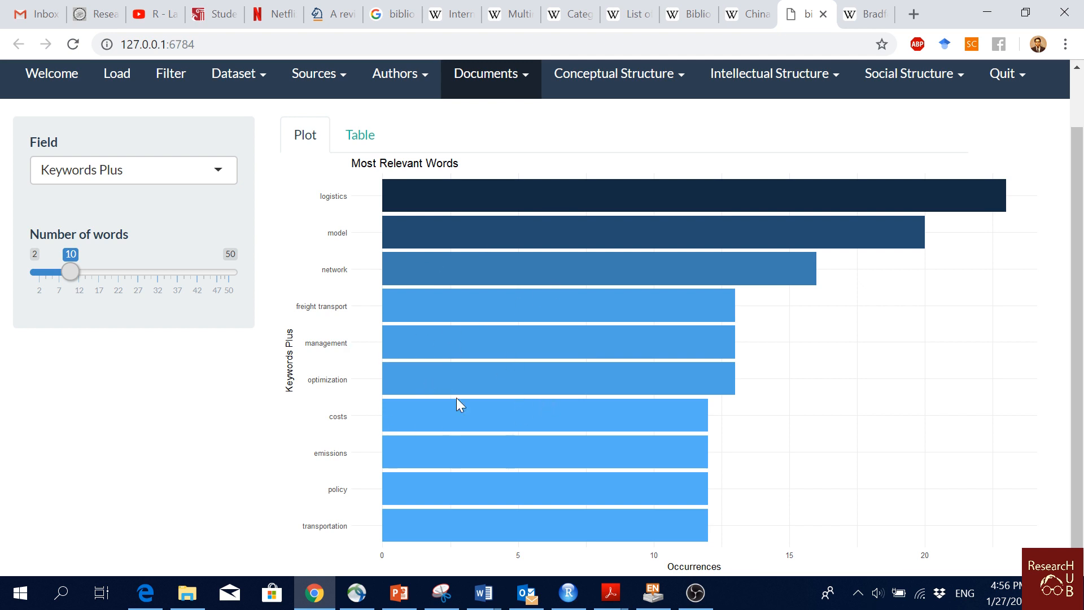
# Generate the WordCloud of Keywords Plus terms and look over the whole plot.
pyautogui.scroll(1, 490, 405)
pyautogui.click(489, 148)
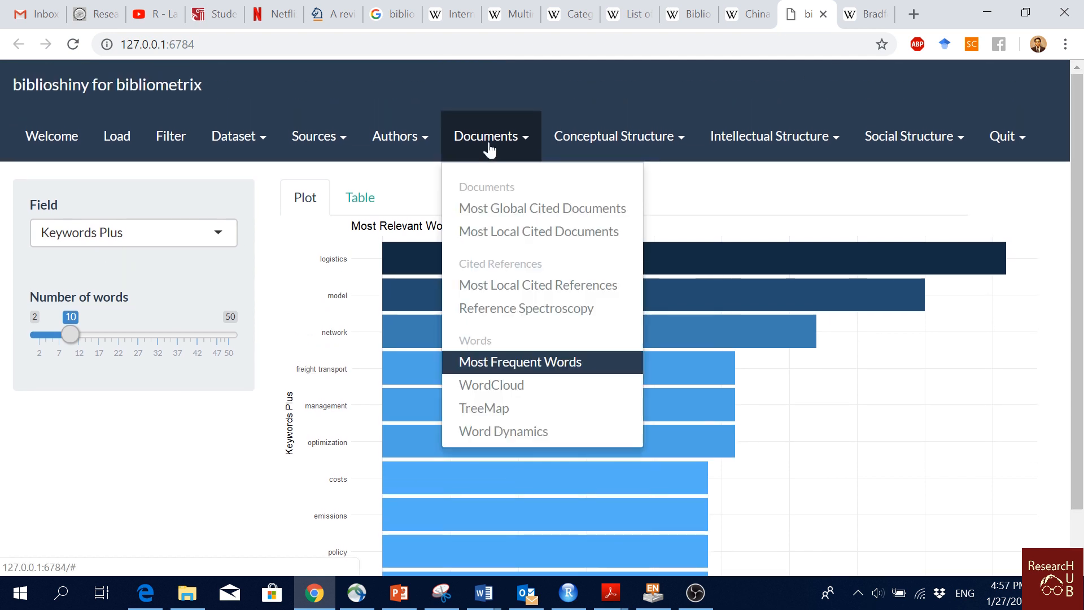
pyautogui.click(559, 386)
pyautogui.scroll(-2, 969, 351)
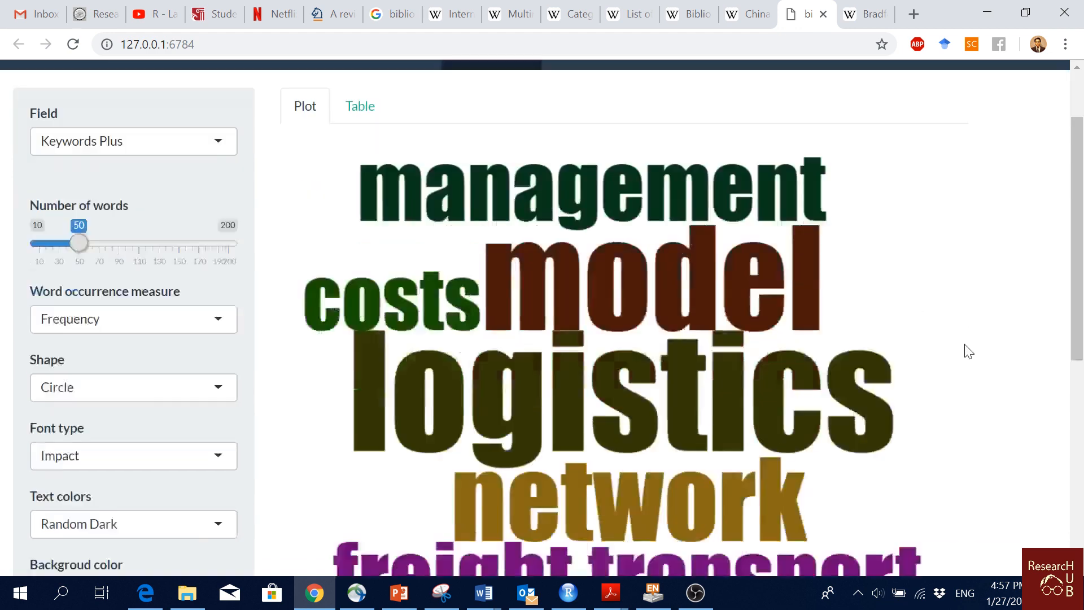
pyautogui.scroll(-2, 969, 351)
pyautogui.scroll(1, 969, 351)
pyautogui.scroll(1, 969, 352)
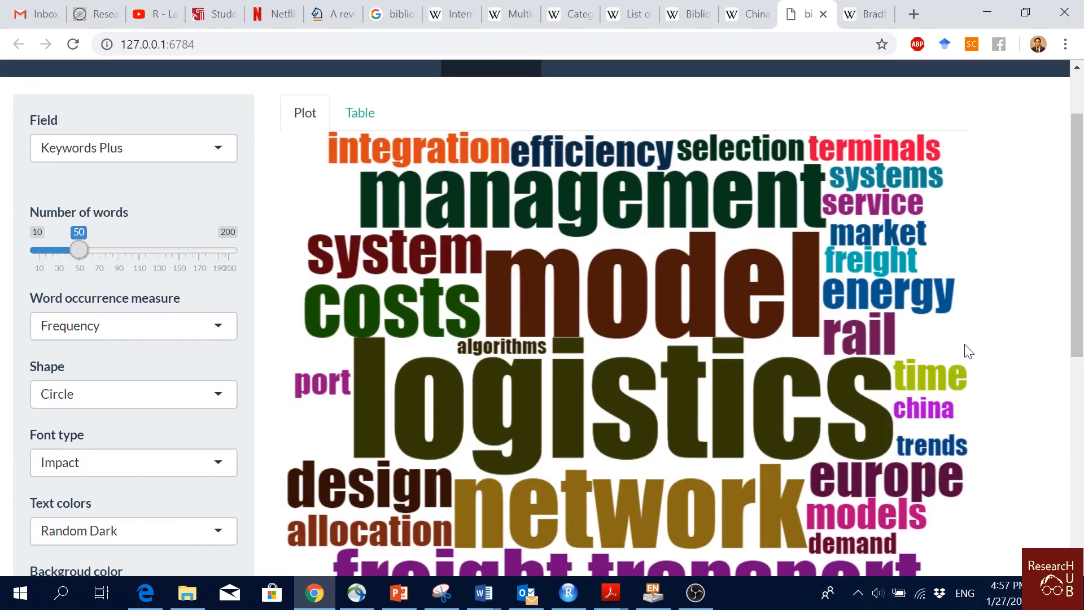
pyautogui.scroll(-1, 969, 351)
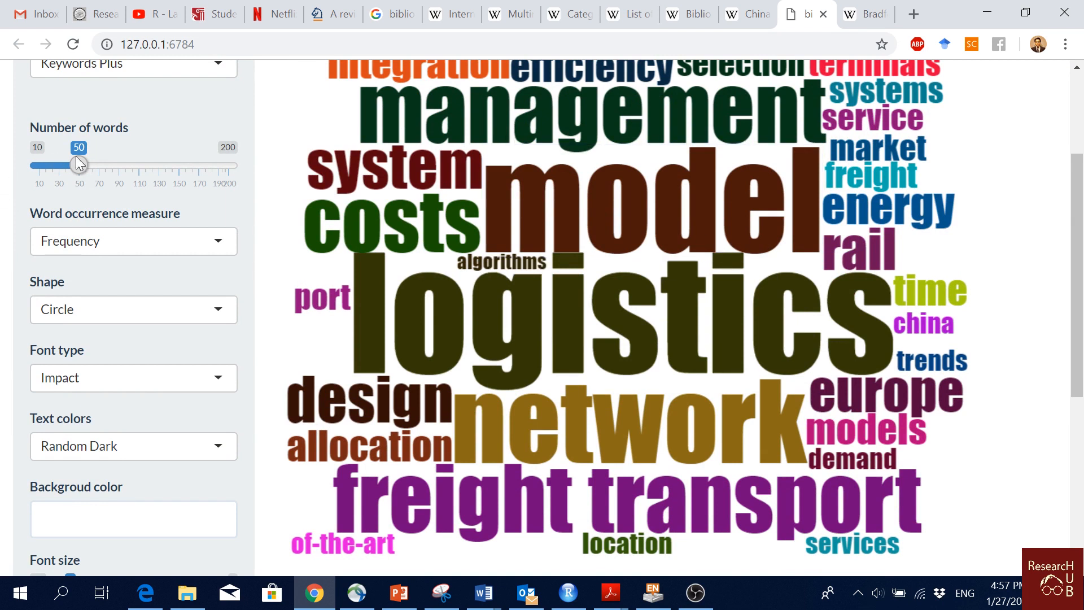
# Set the word cloud's number of words to 30 and its shape to Cardiod.
pyautogui.moveTo(75, 166); pyautogui.dragTo(59, 166)
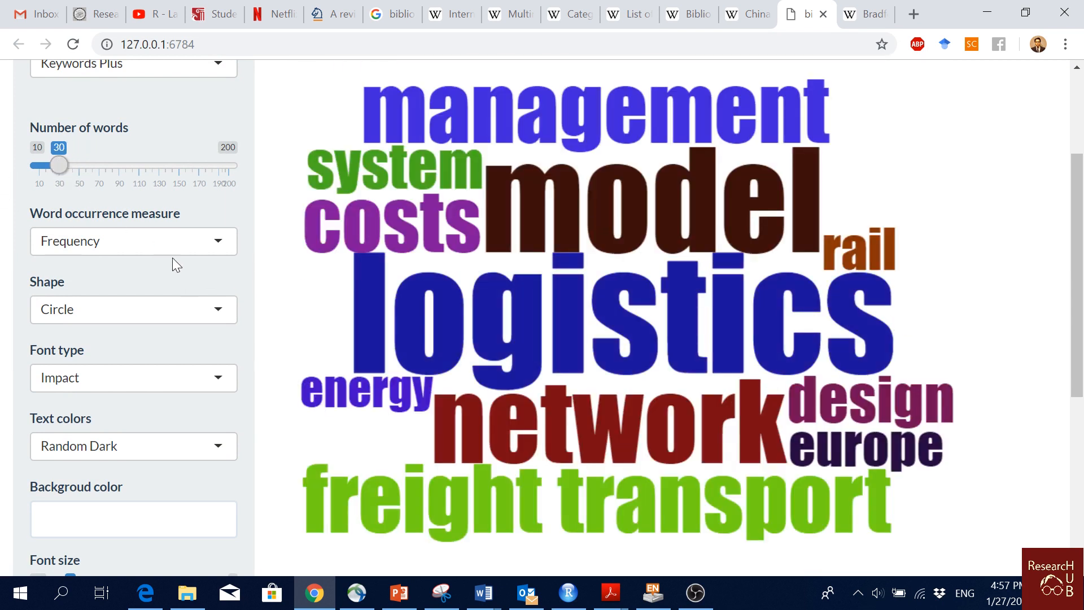
pyautogui.click(169, 243)
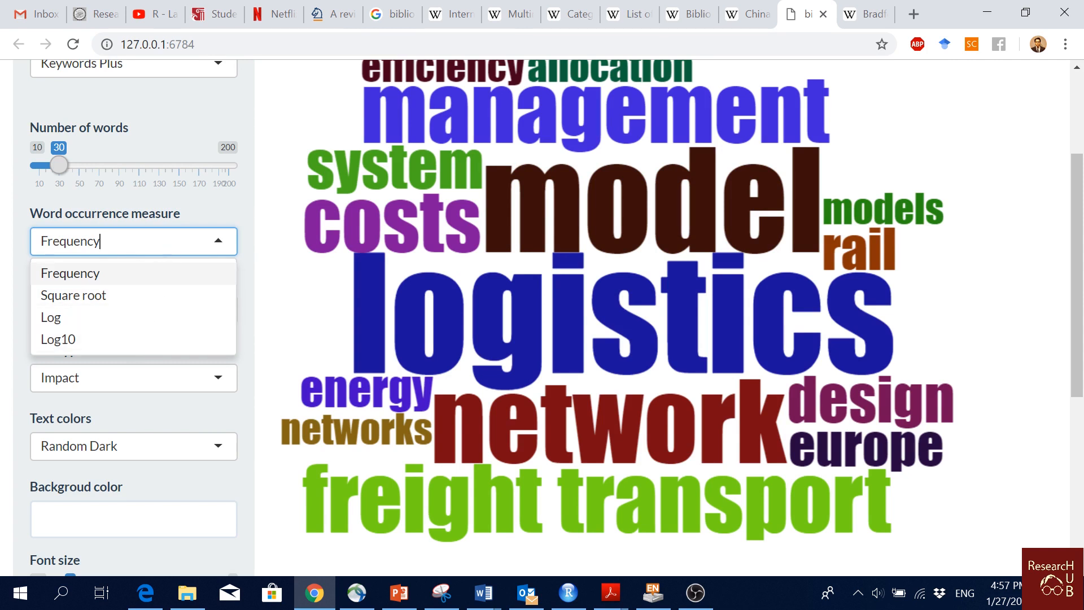
pyautogui.click(20, 256)
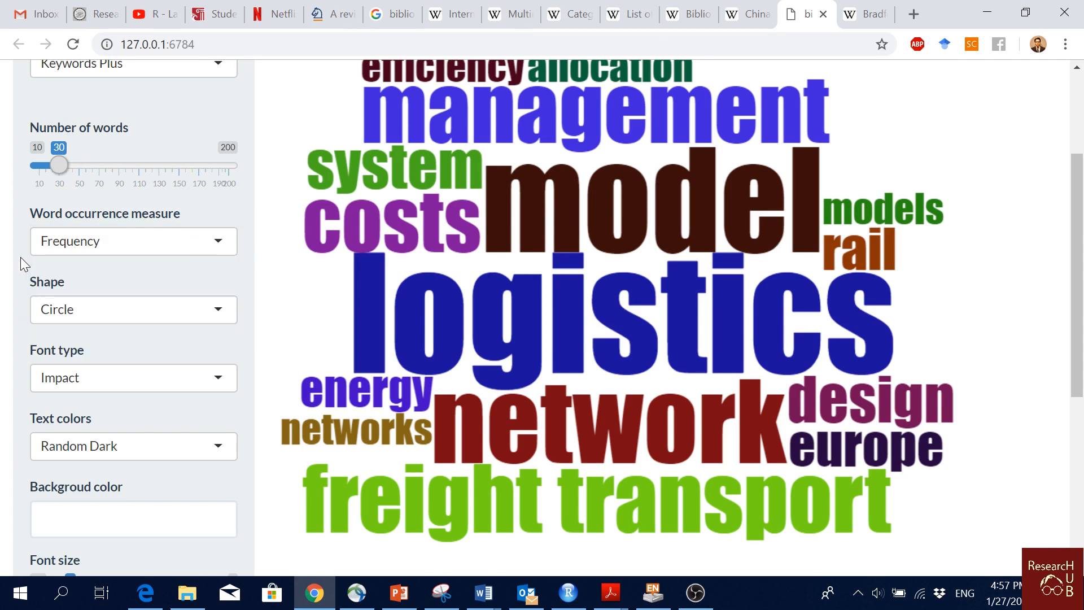
pyautogui.click(153, 306)
pyautogui.click(137, 364)
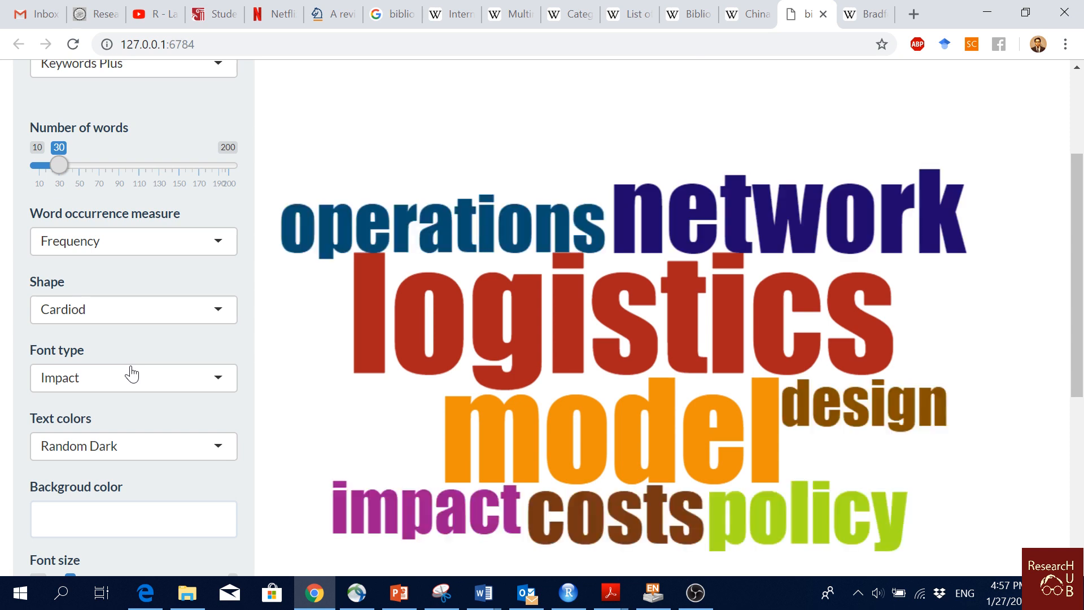
# Review the word cloud's font type choices and its remaining settings for background color, font size, ellipticity, padding and rotation.
pyautogui.click(178, 381)
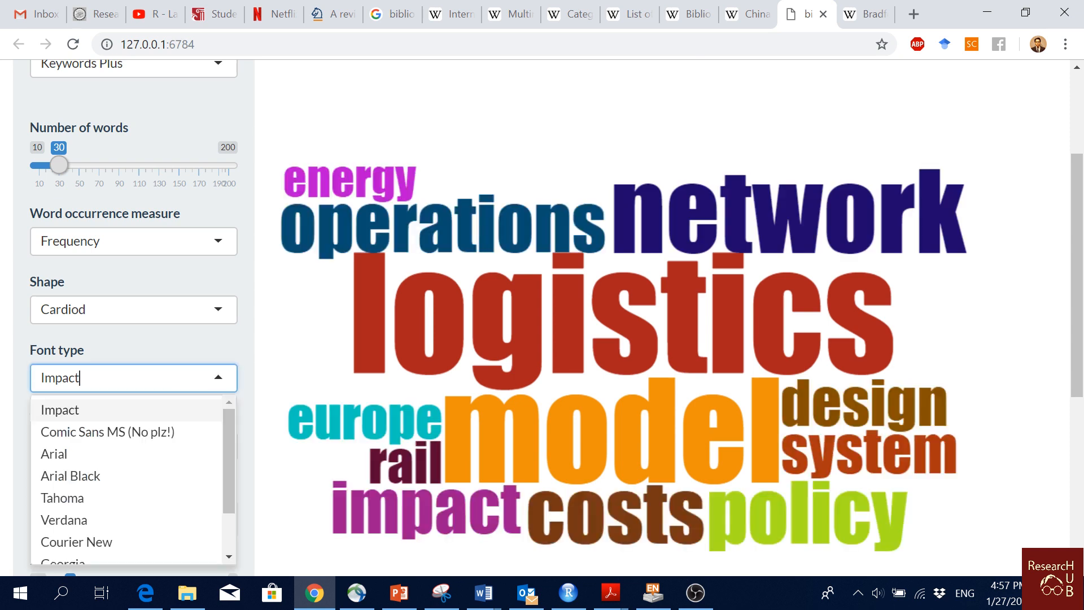
pyautogui.click(20, 339)
pyautogui.scroll(-5, 89, 317)
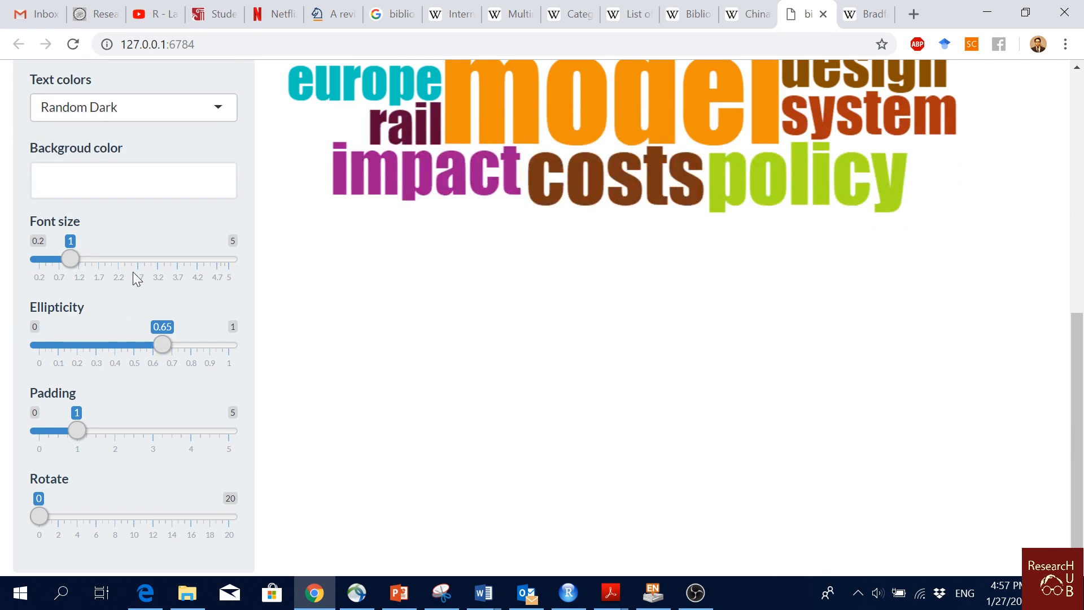
pyautogui.scroll(-1, 138, 283)
pyautogui.scroll(6, 150, 299)
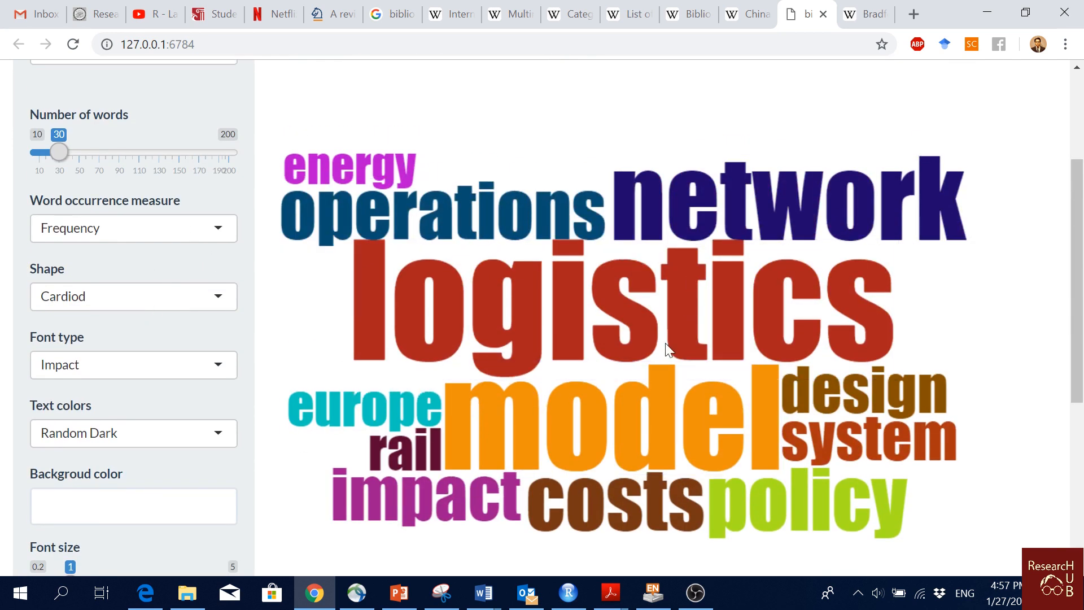
pyautogui.moveTo(689, 417)
pyautogui.scroll(-6, 138, 256)
pyautogui.scroll(9, 147, 283)
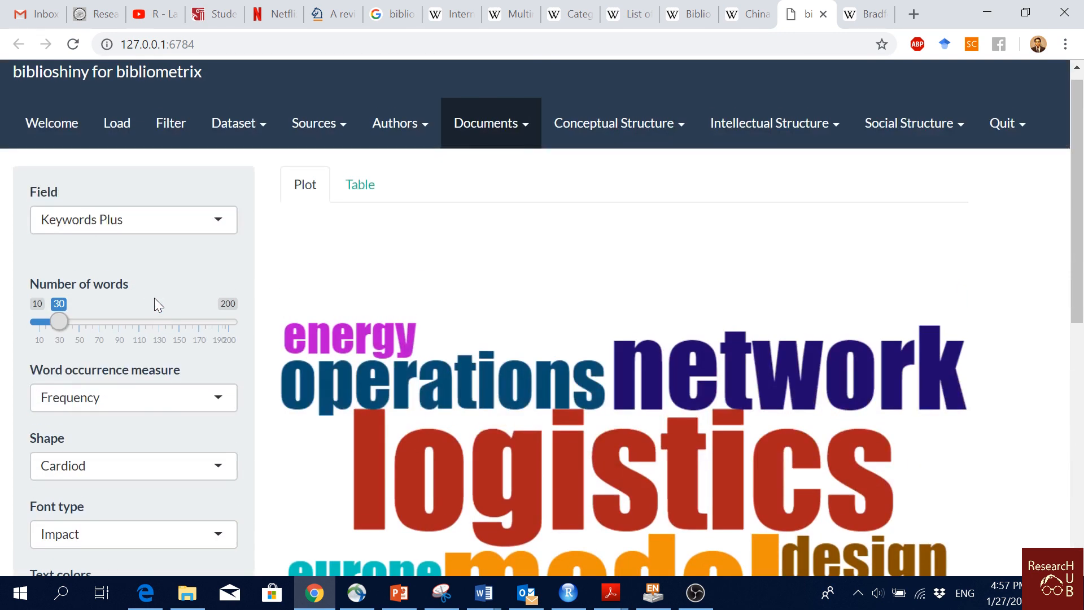
# Change the word cloud's field to Titles and examine the resulting plot.
pyautogui.click(160, 228)
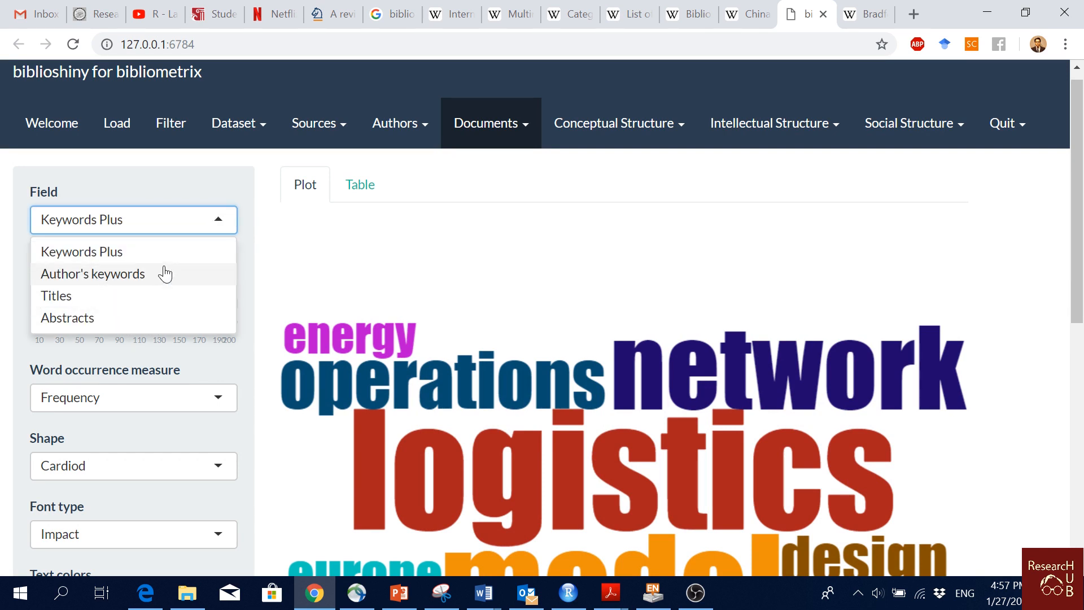
pyautogui.click(141, 299)
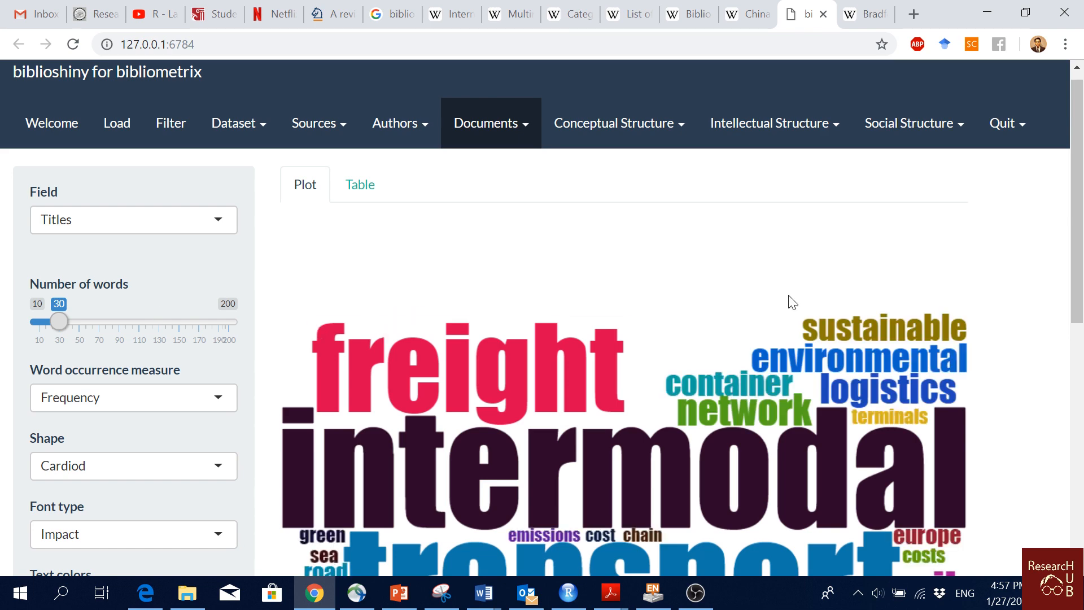
pyautogui.scroll(-5, 653, 367)
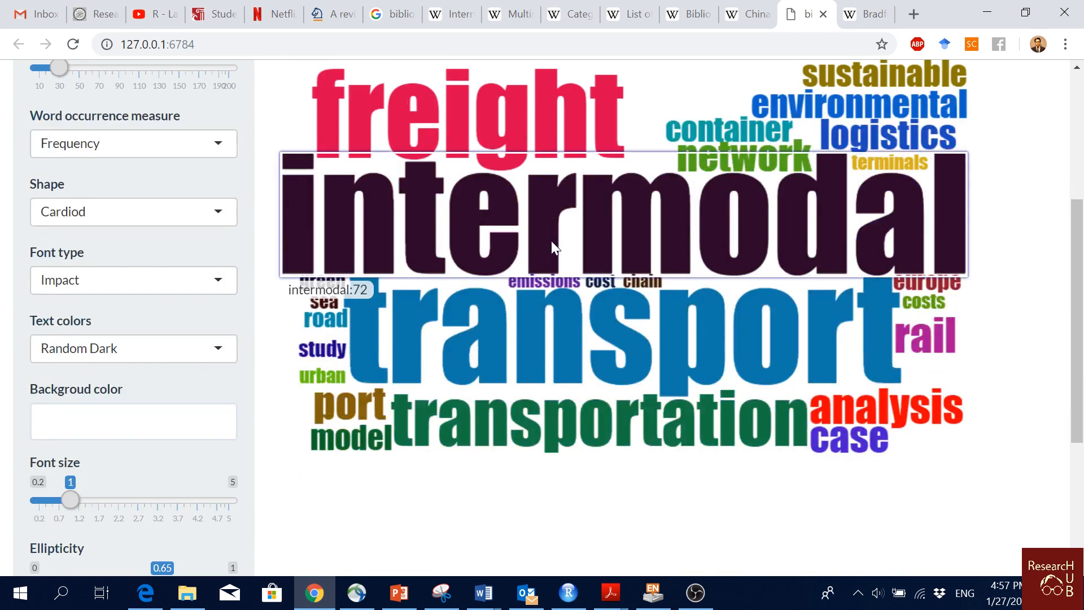
pyautogui.scroll(5, 678, 322)
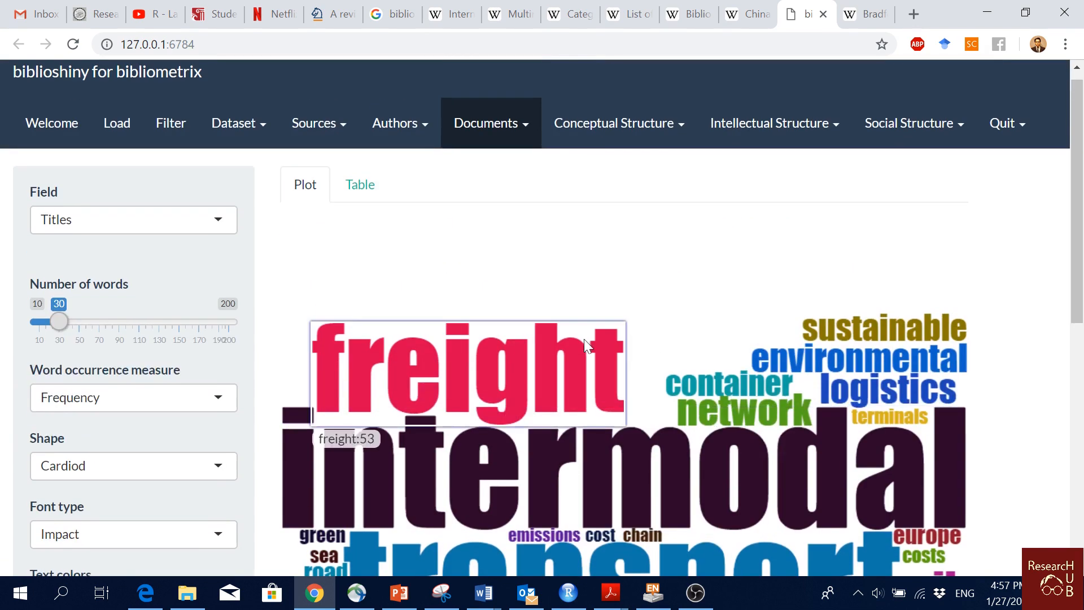
# Generate the TreeMap of Keywords Plus terms and look over the whole plot.
pyautogui.click(485, 123)
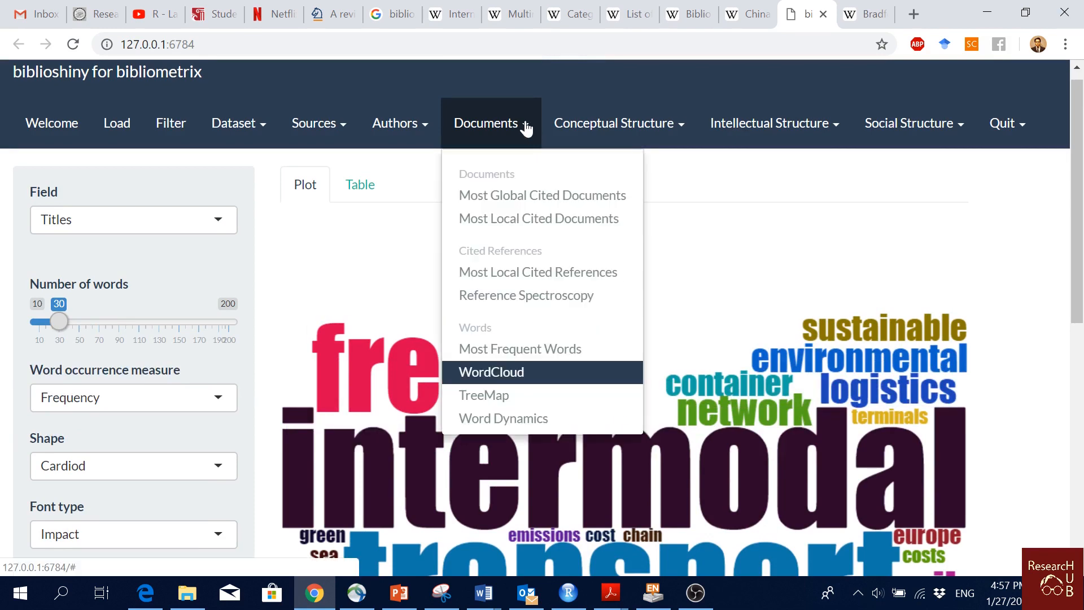
pyautogui.click(537, 402)
pyautogui.scroll(-1, 554, 372)
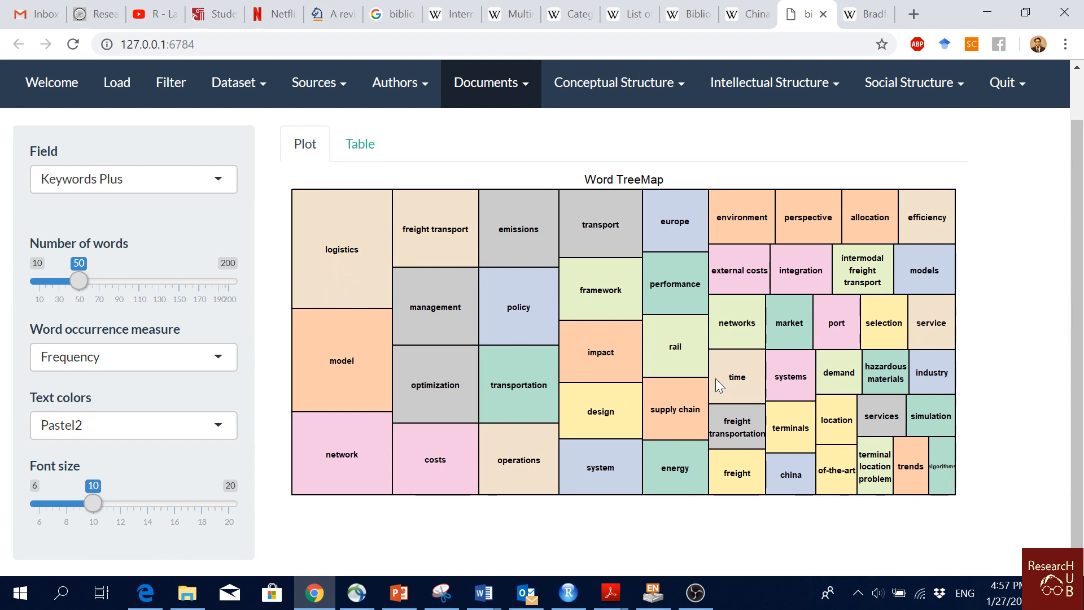
pyautogui.scroll(1, 716, 379)
# Generate the Word Dynamics plot for Keywords Plus and examine the word growth curves over the years.
pyautogui.click(529, 133)
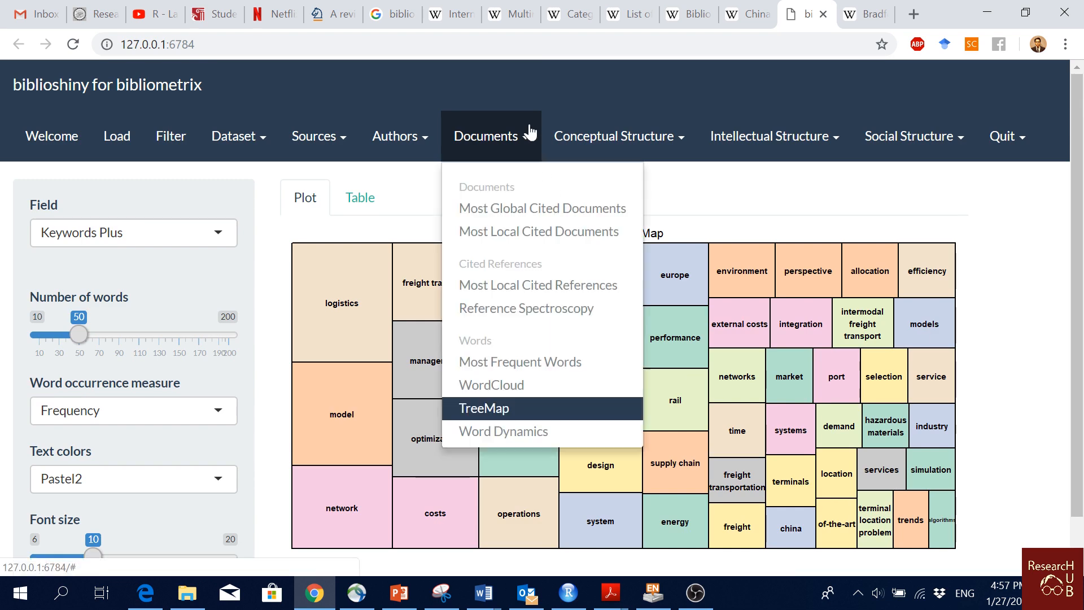
pyautogui.click(554, 435)
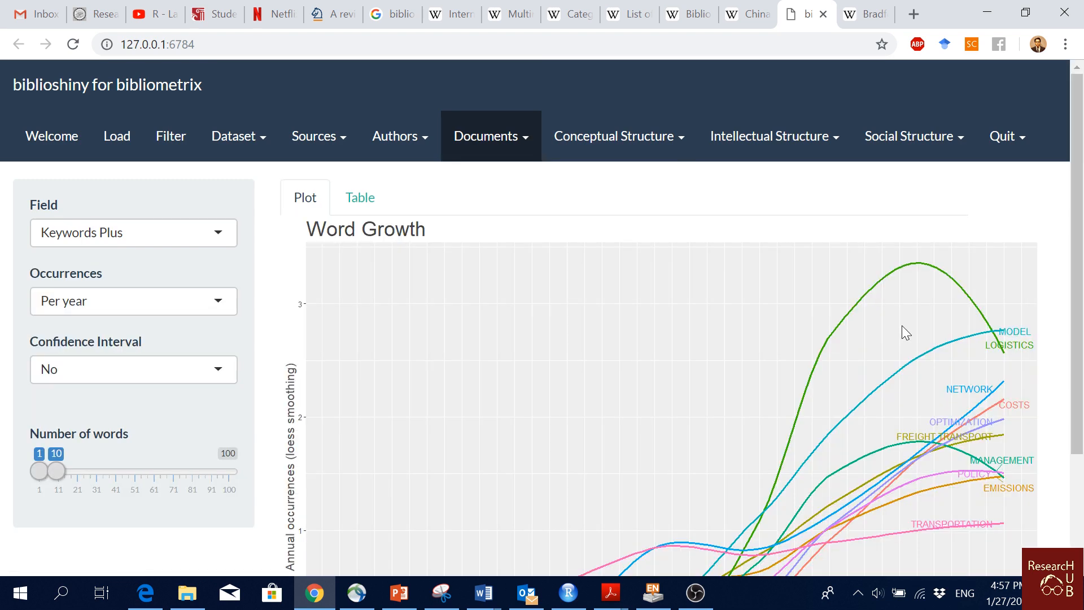
pyautogui.scroll(-3, 885, 361)
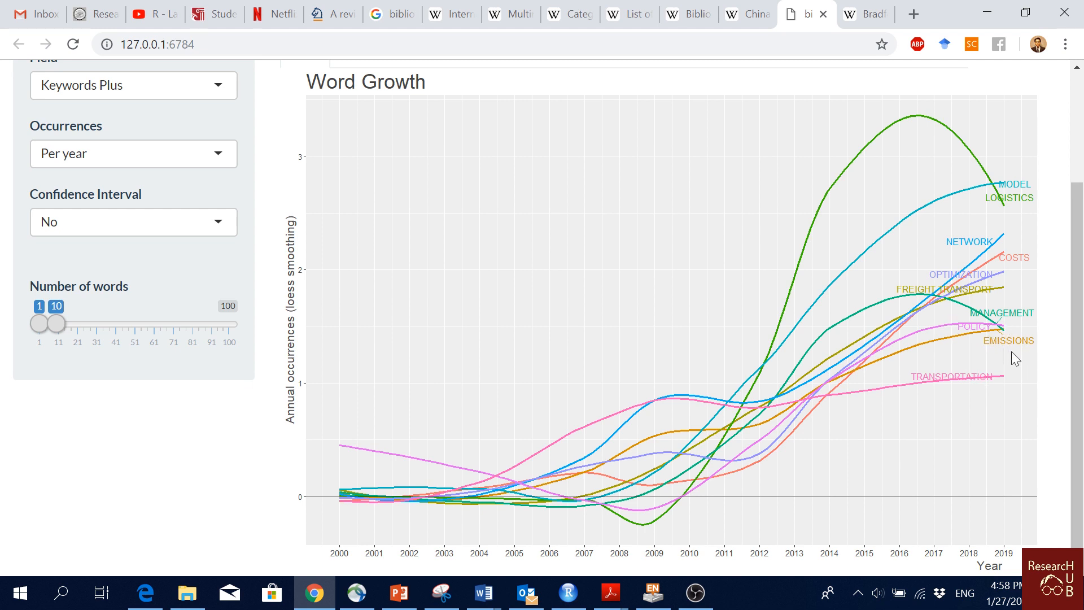
pyautogui.scroll(3, 1011, 351)
# Generate the Co-occurrence Network of Keywords Plus and look over the graph.
pyautogui.click(514, 146)
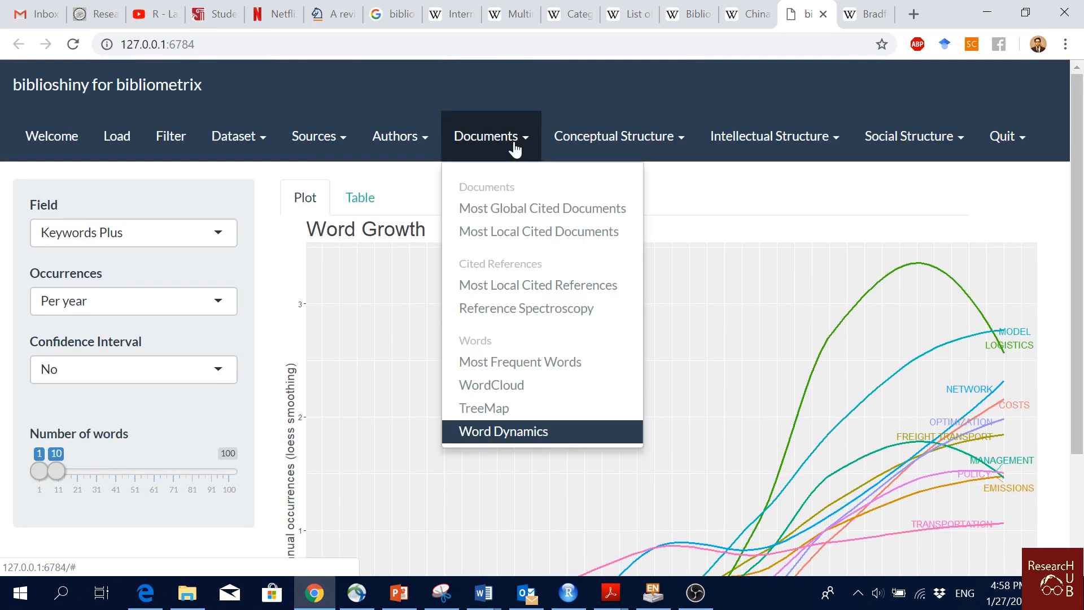
pyautogui.click(682, 142)
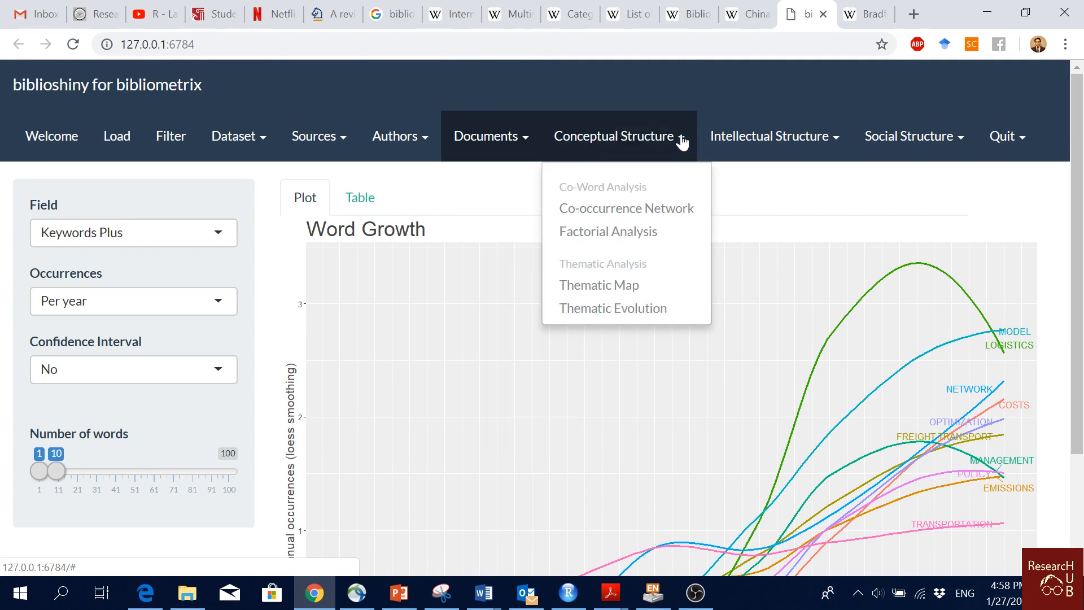
pyautogui.click(648, 221)
pyautogui.scroll(-1, 649, 220)
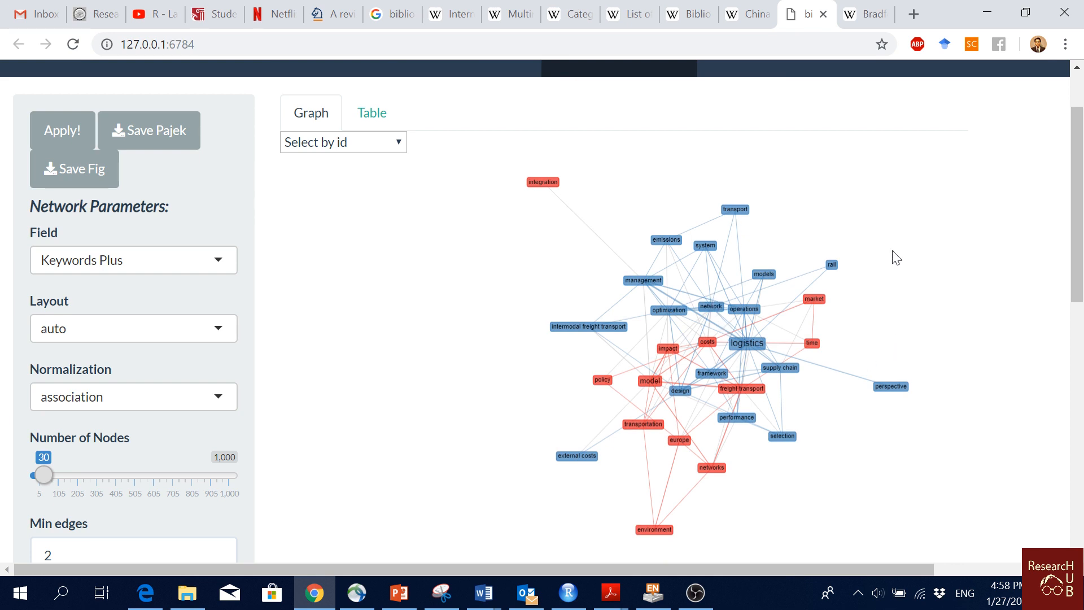
pyautogui.moveTo(1079, 253); pyautogui.dragTo(1079, 252)
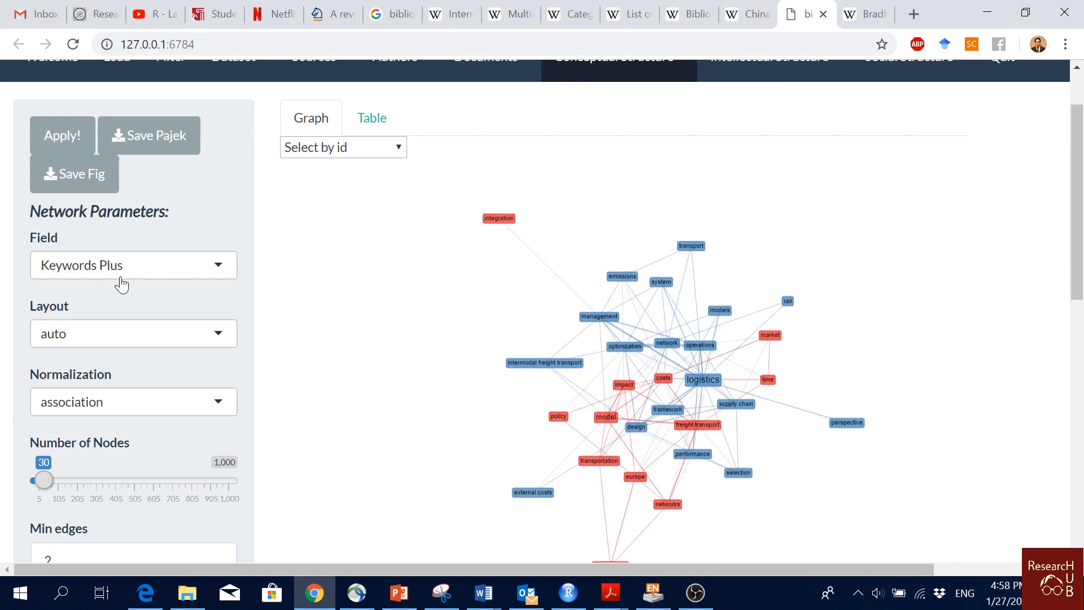
# Review the available choices for the co-occurrence network's field, layout and normalization.
pyautogui.click(163, 272)
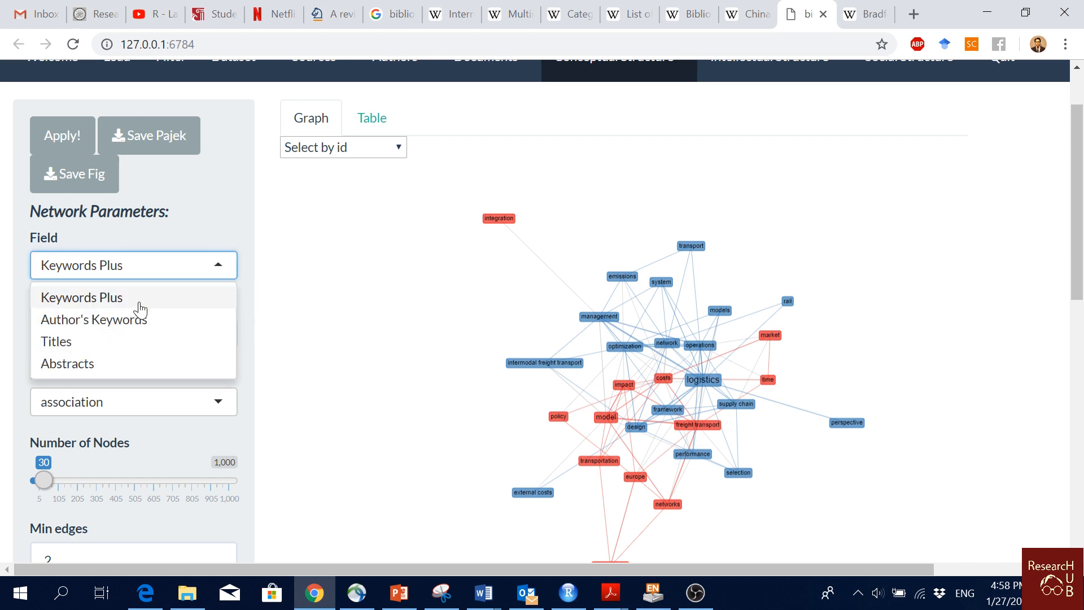
pyautogui.click(8, 334)
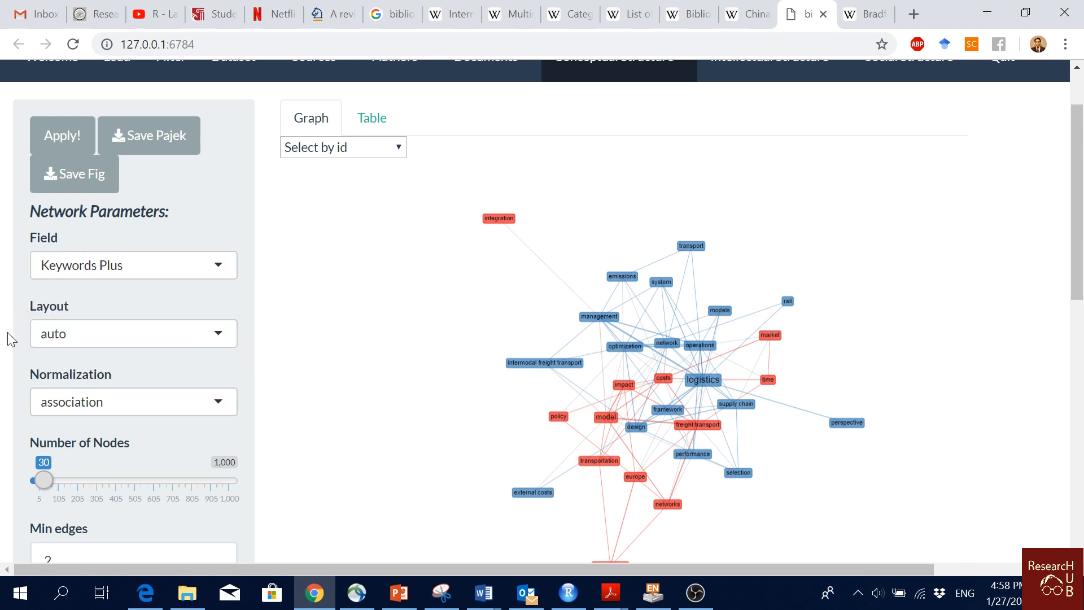
pyautogui.click(138, 345)
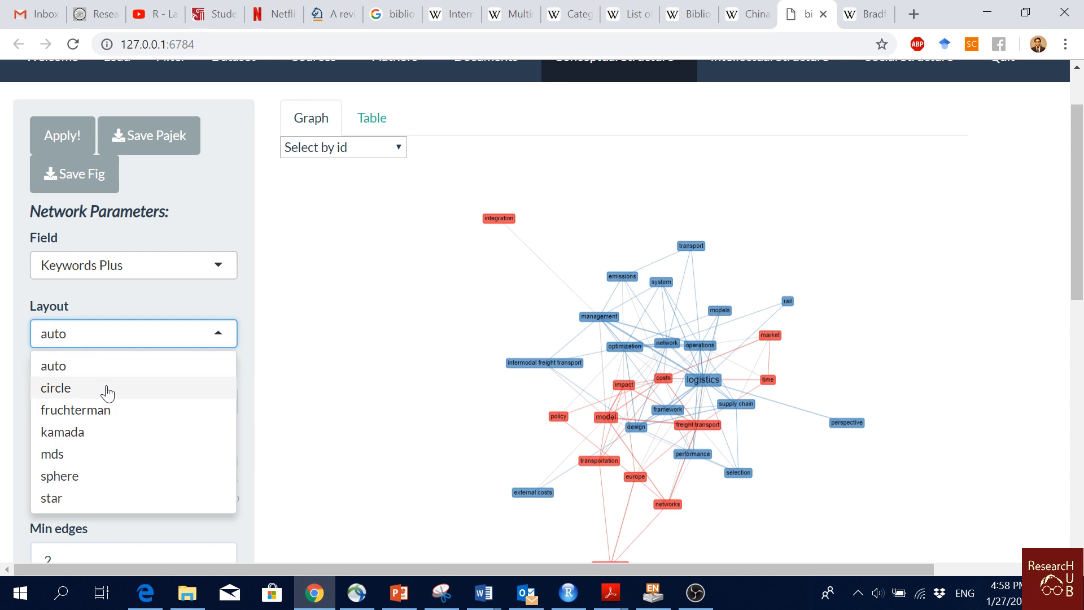
pyautogui.click(18, 384)
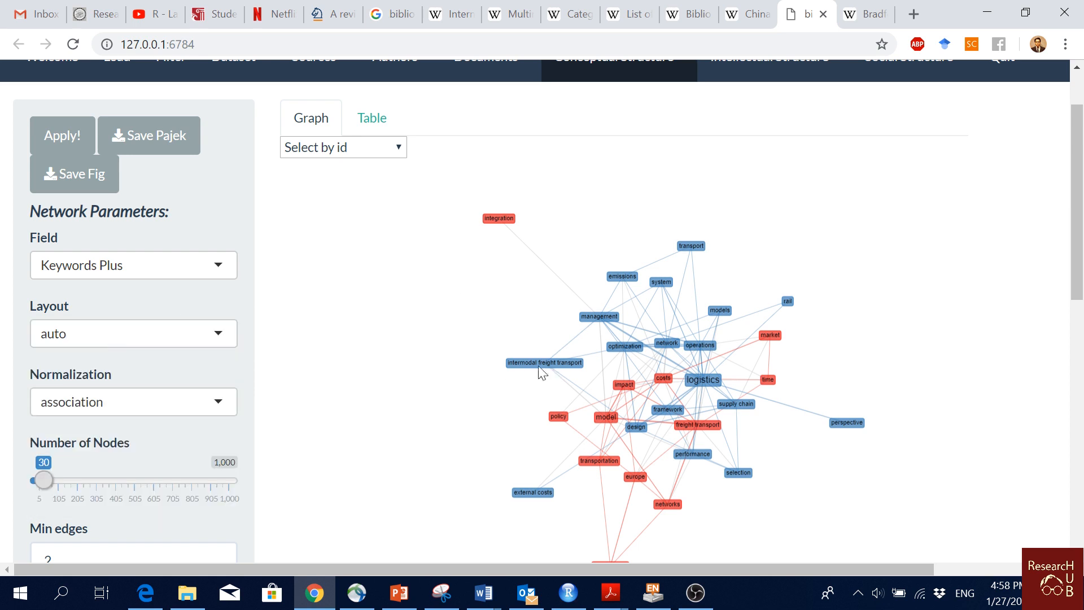
pyautogui.click(207, 402)
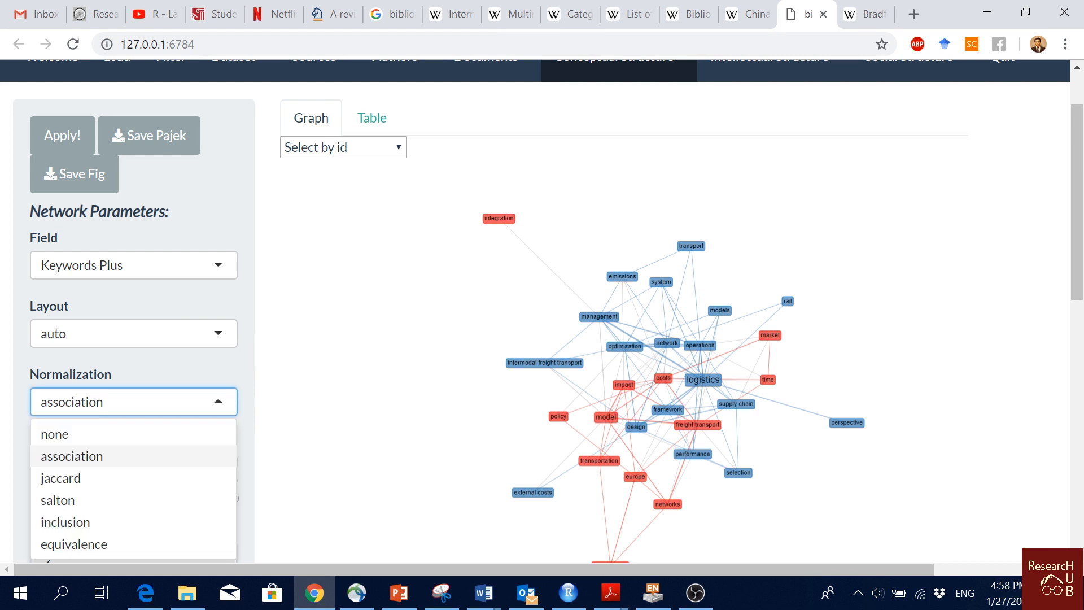
pyautogui.click(18, 385)
# Review the network's node count, minimum edges, opacity, label, node shape and edge settings.
pyautogui.scroll(-1, 19, 386)
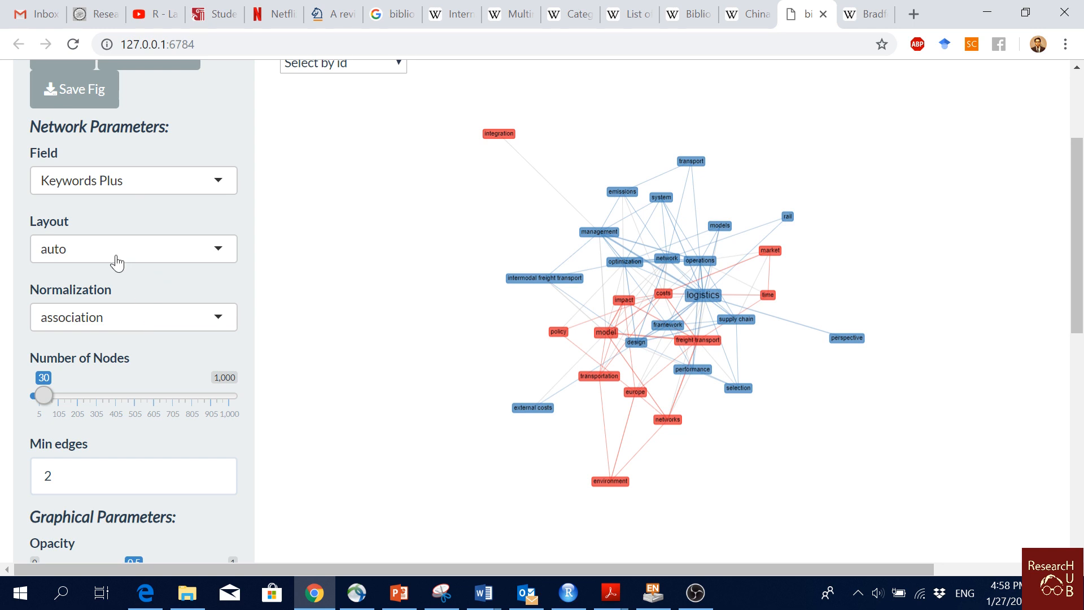
pyautogui.scroll(-7, 12, 236)
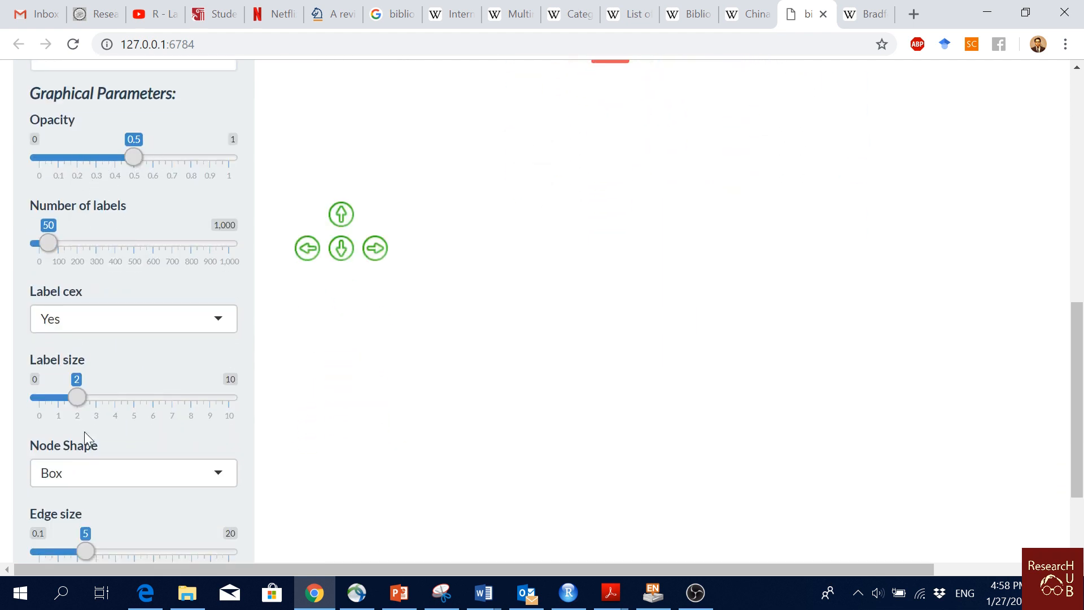
pyautogui.scroll(-2, 184, 400)
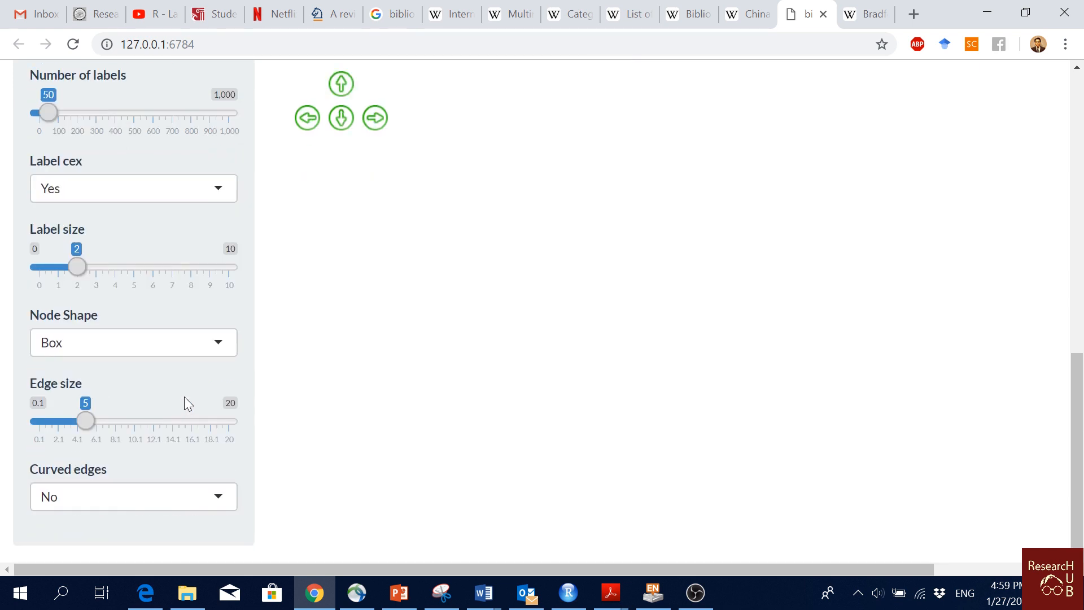
pyautogui.scroll(12, 184, 396)
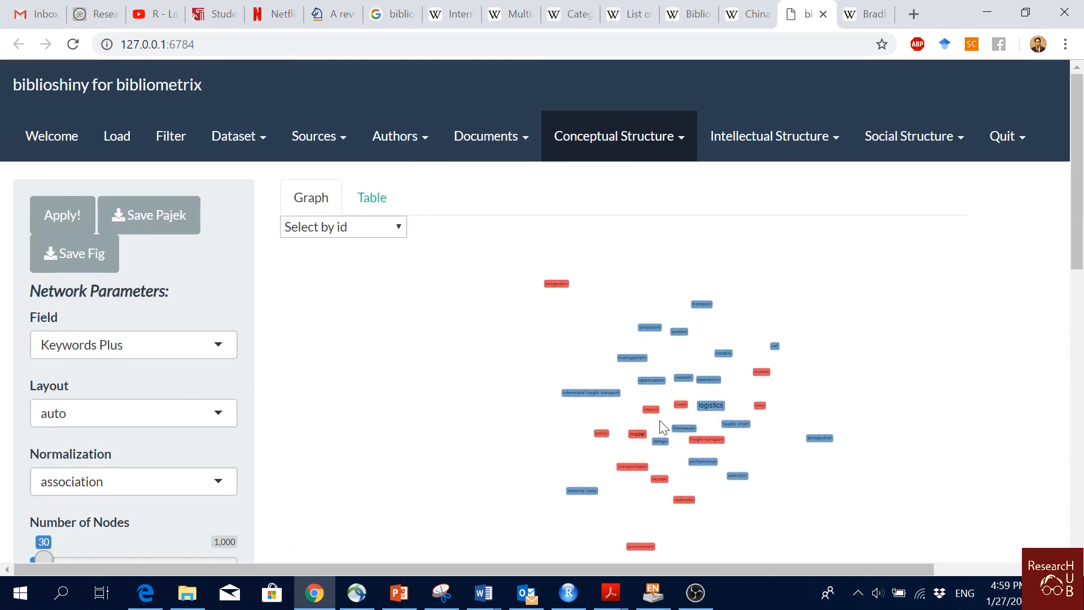
# Examine individual keyword nodes and their links in the co-occurrence network, and recheck the graphical parameters.
pyautogui.scroll(1, 590, 438)
pyautogui.moveTo(650, 448); pyautogui.dragTo(621, 462)
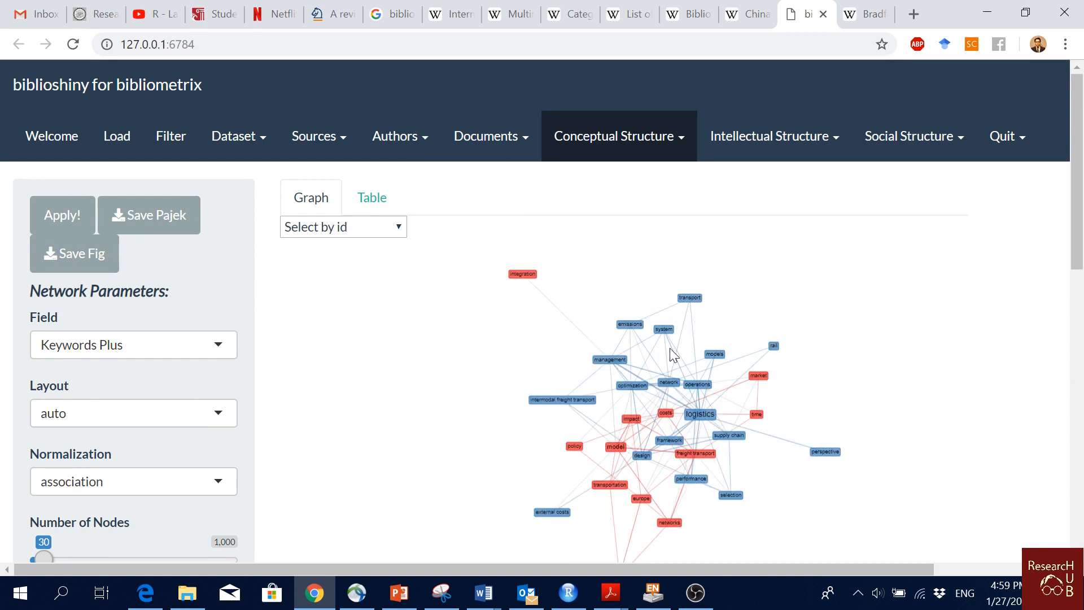
pyautogui.click(772, 345)
pyautogui.click(767, 324)
pyautogui.click(715, 354)
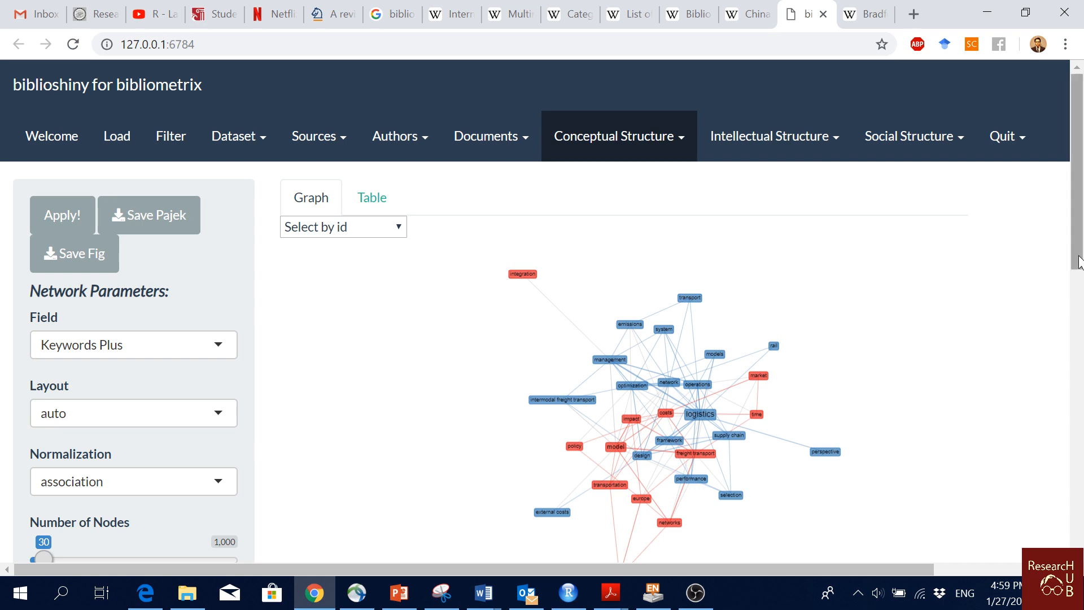
pyautogui.moveTo(1078, 257); pyautogui.dragTo(1077, 539)
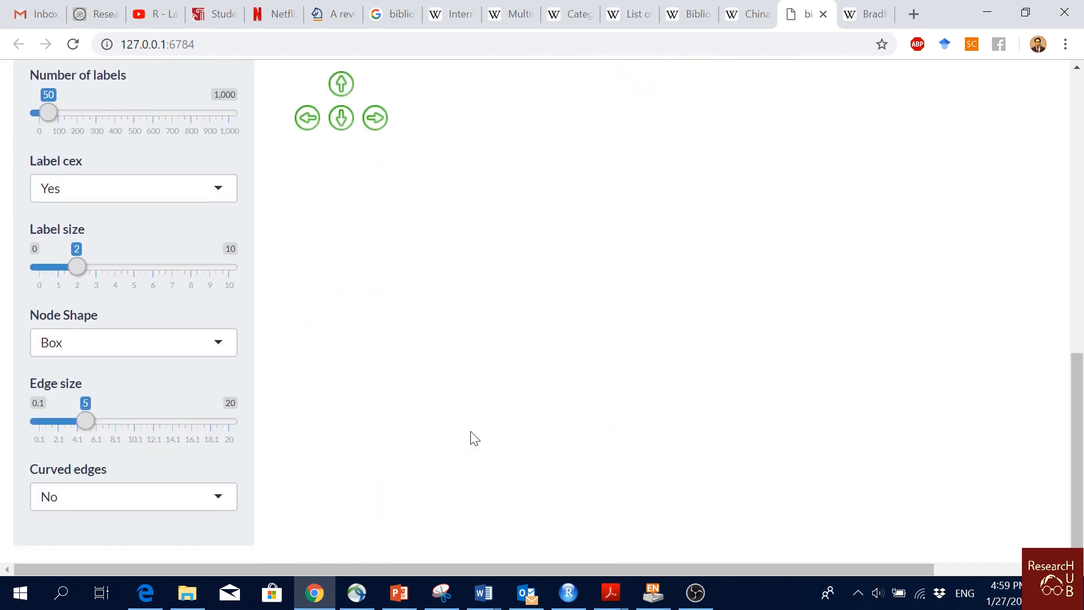
# Set the co-occurrence network's number of nodes to 83, apply it and examine the regenerated graph.
pyautogui.moveTo(1076, 481); pyautogui.dragTo(1081, 266)
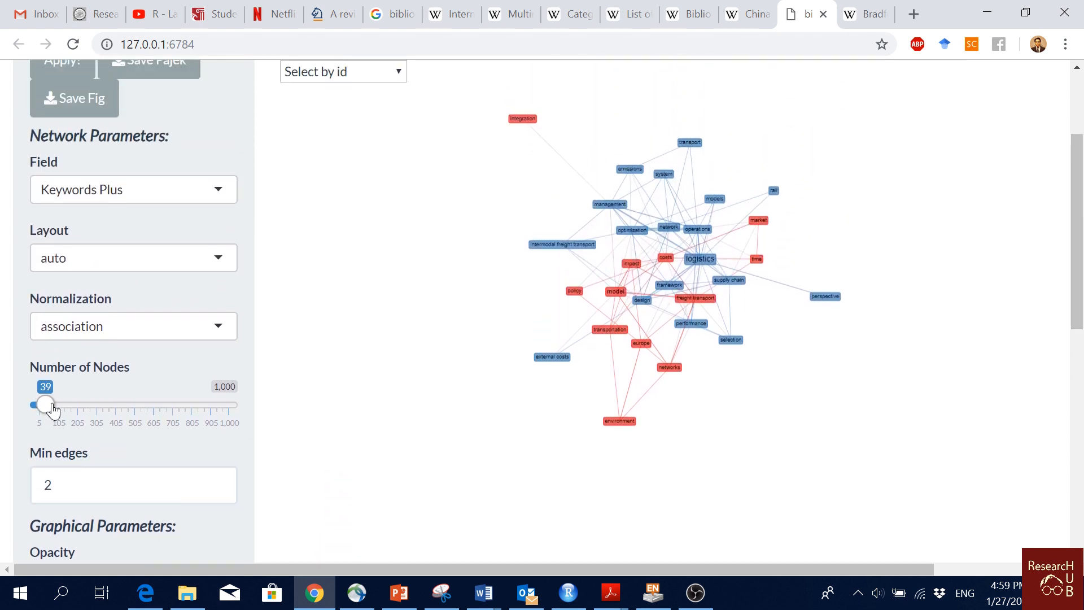
pyautogui.moveTo(52, 406)
pyautogui.mouseDown()
pyautogui.moveTo(67, 405)
pyautogui.moveTo(54, 408)
pyautogui.mouseUp()
pyautogui.scroll(3, 75, 401)
pyautogui.click(60, 218)
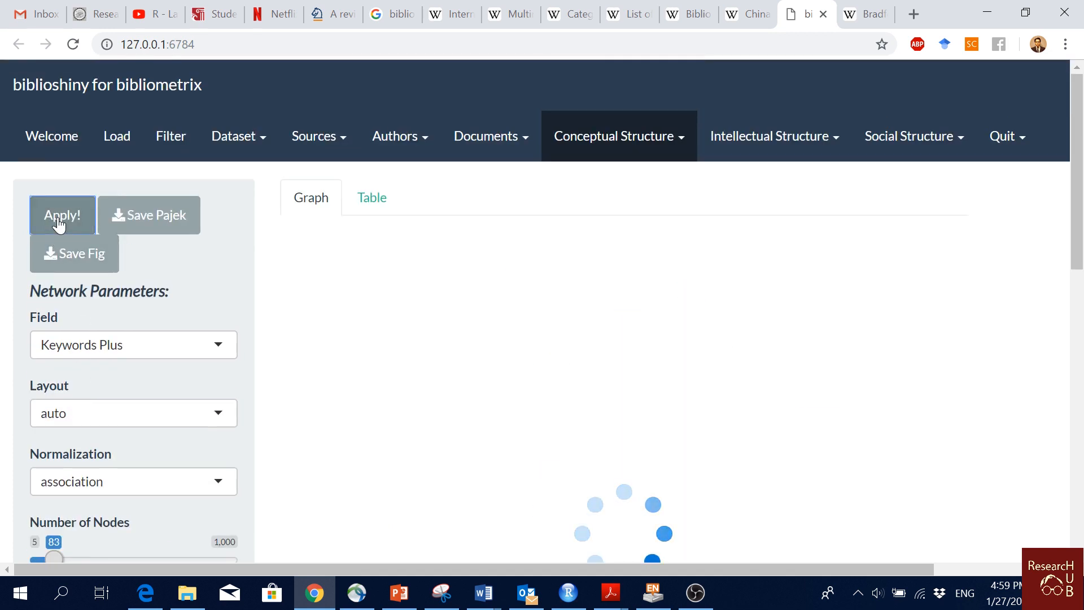
pyautogui.scroll(-3, 597, 244)
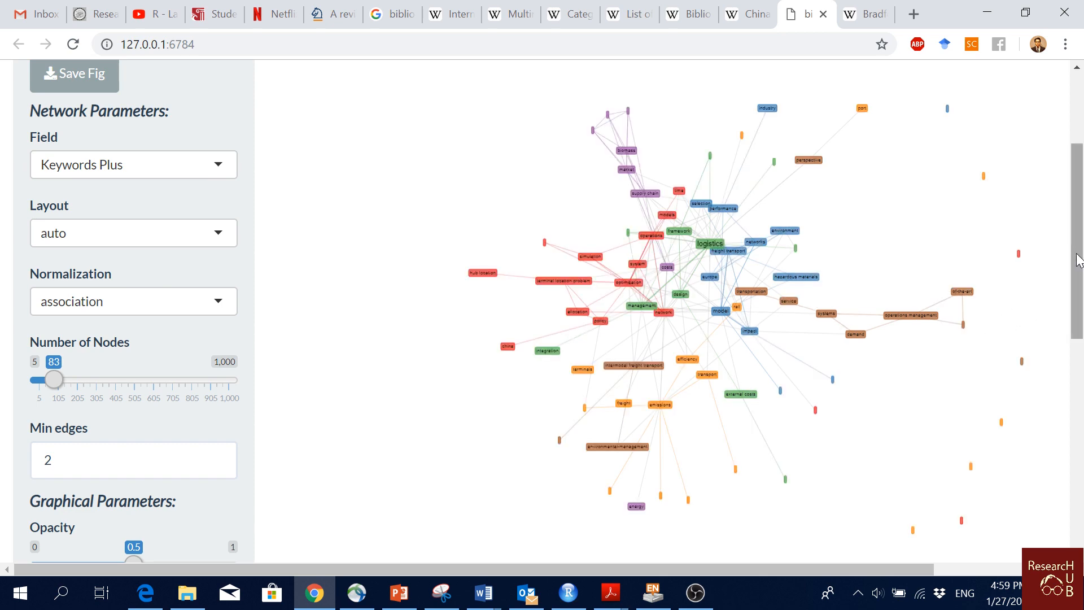
pyautogui.scroll(1, 773, 303)
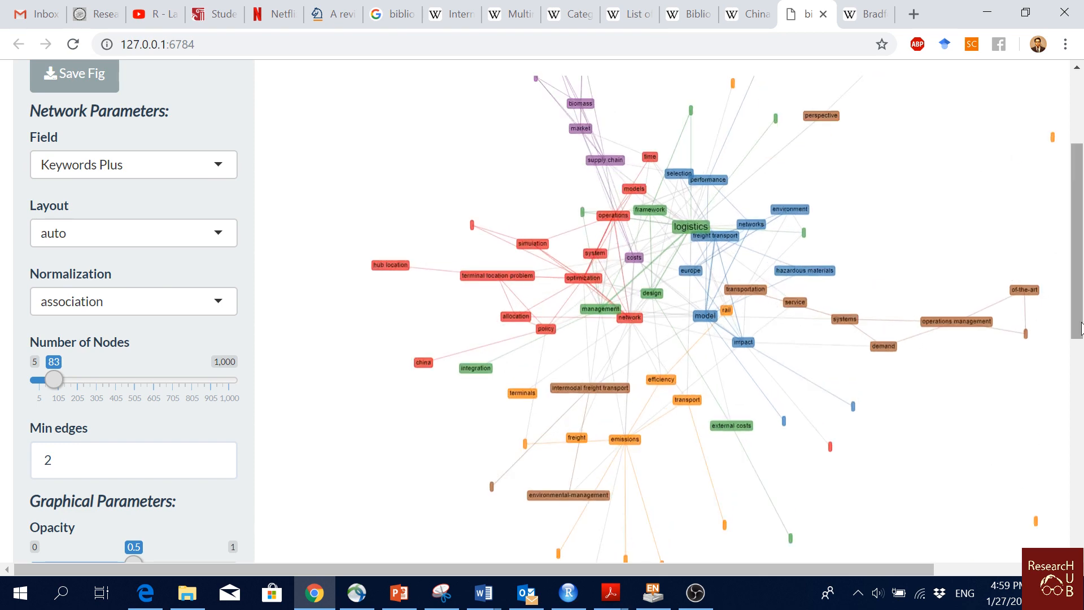
pyautogui.moveTo(1076, 328); pyautogui.dragTo(1074, 278)
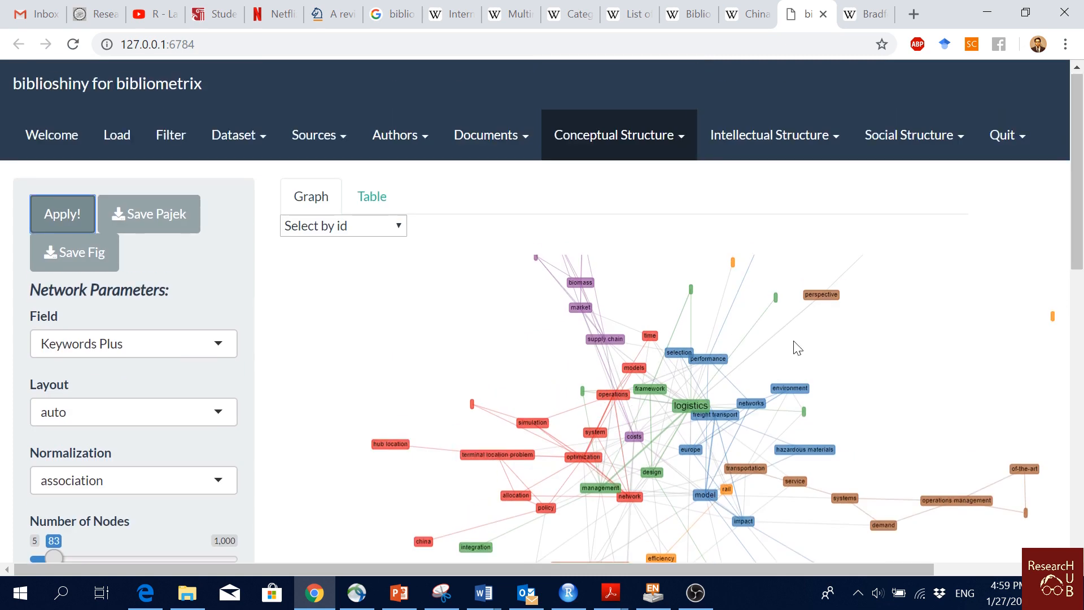
# Generate the Factorial Analysis word map of Keywords Plus and look over the clusters and parameters.
pyautogui.click(680, 146)
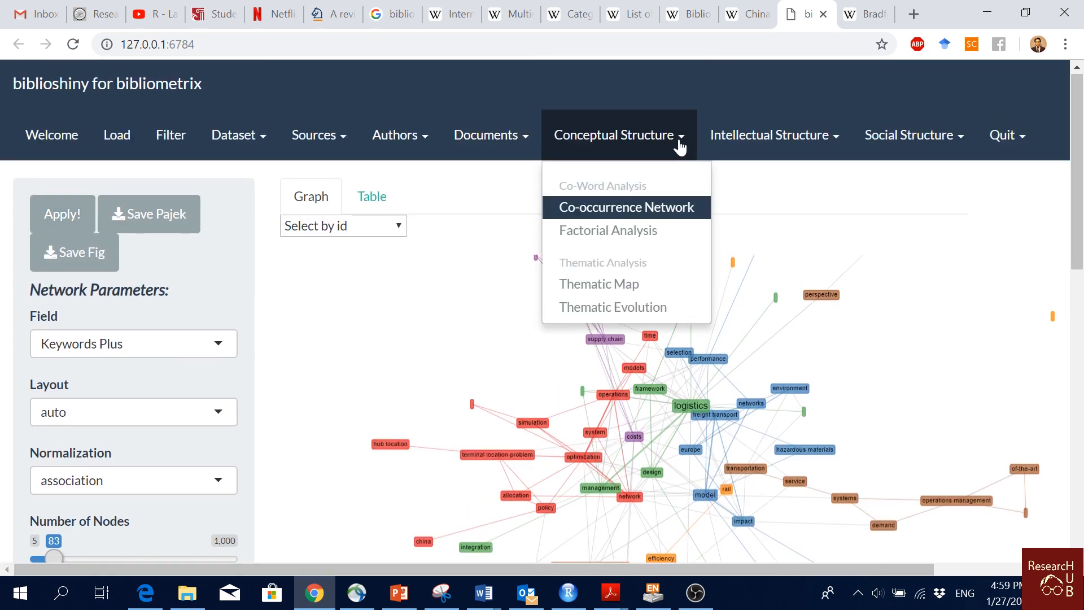
pyautogui.click(645, 231)
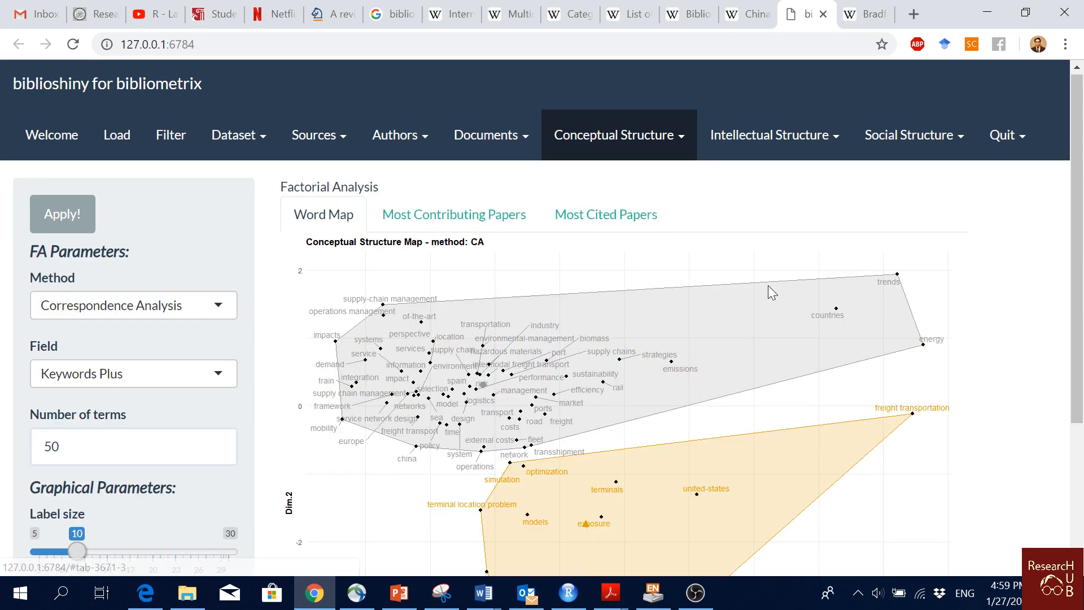
pyautogui.moveTo(1076, 243); pyautogui.dragTo(1081, 295)
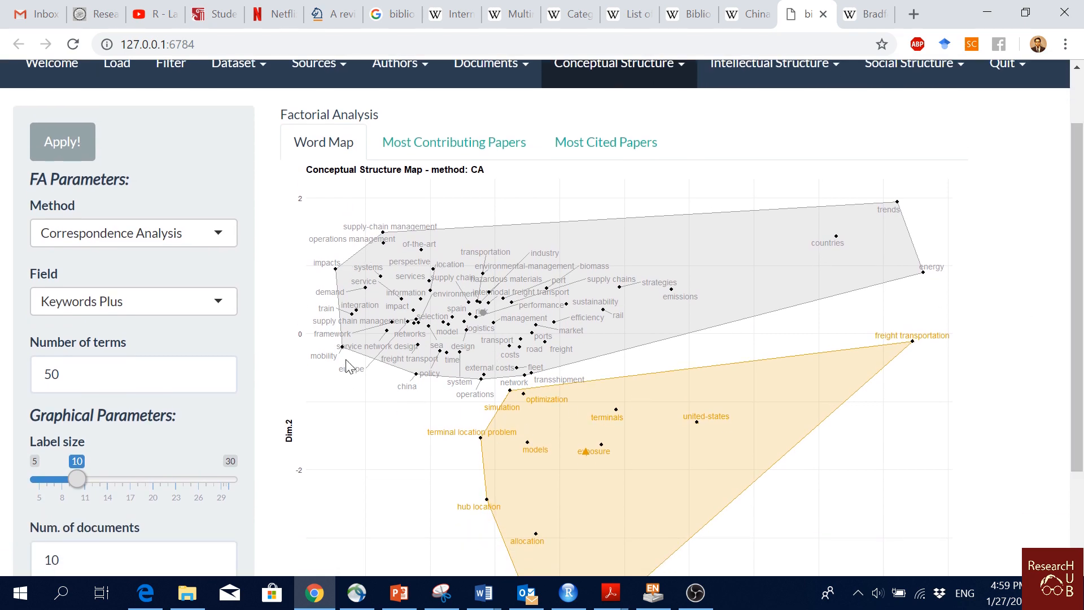
pyautogui.moveTo(1081, 203); pyautogui.dragTo(1038, 369)
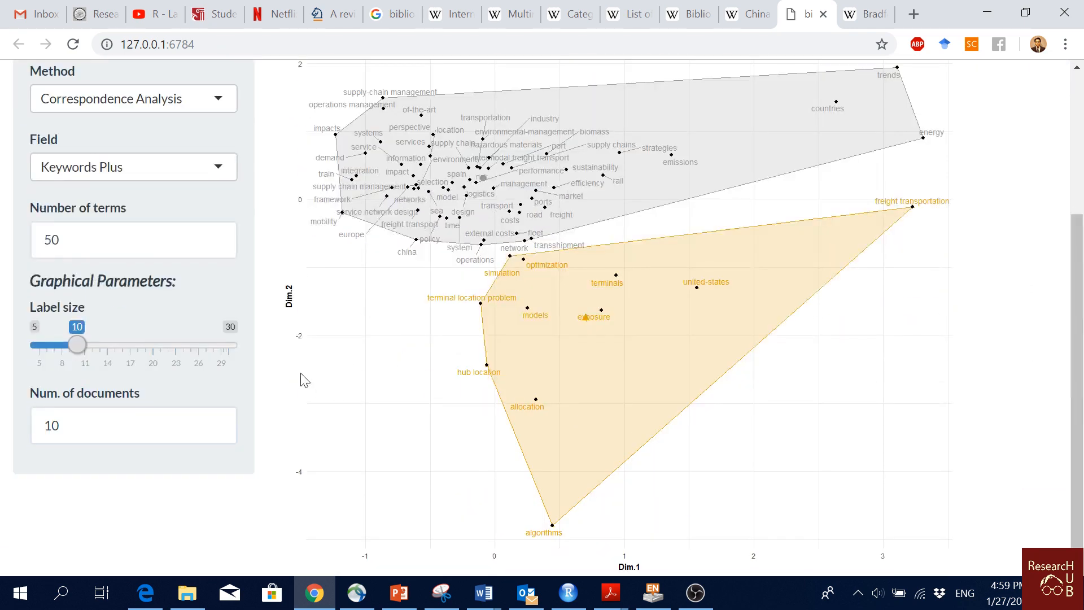
# Set the factorial analysis's number of documents to 41 and apply the change.
pyautogui.click(221, 430)
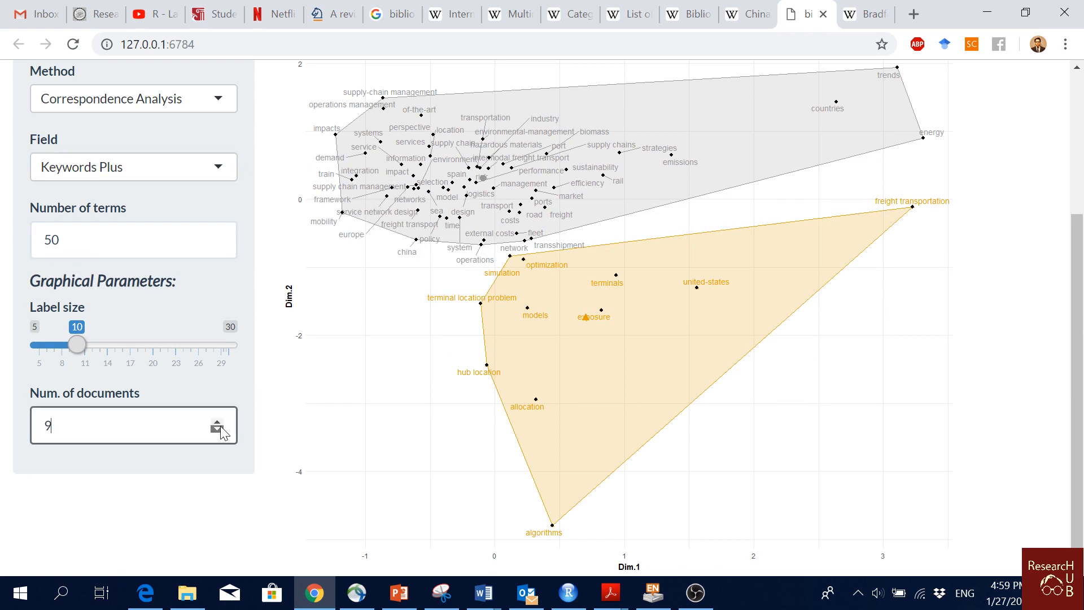
pyautogui.click(221, 422)
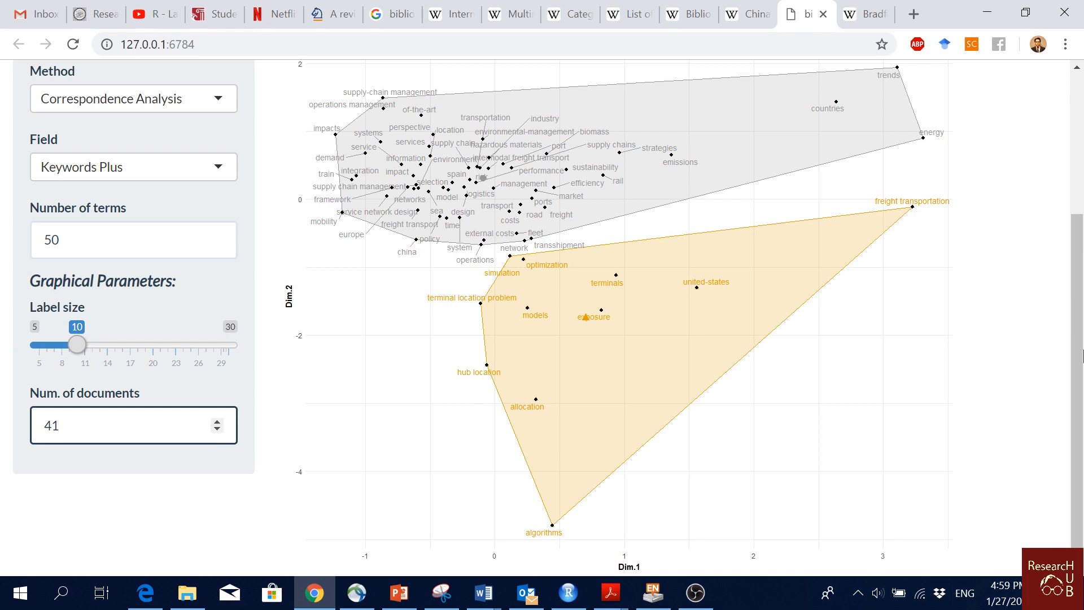
pyautogui.moveTo(1081, 356); pyautogui.dragTo(1058, 240)
pyautogui.click(61, 217)
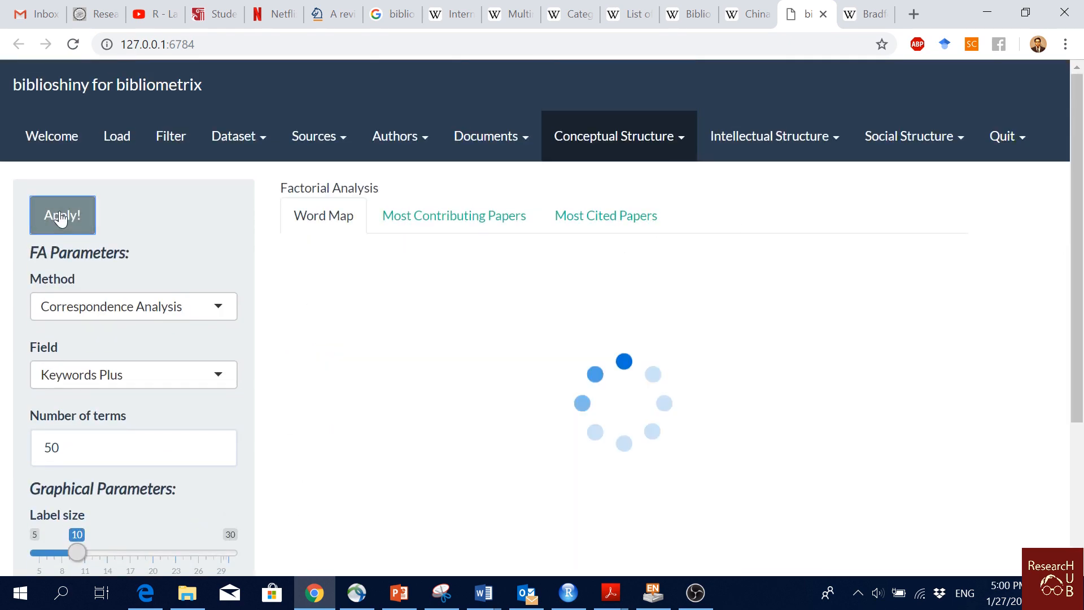
# Set the factorial analysis's number of terms to 41 and regenerate the word map.
pyautogui.moveTo(1075, 259); pyautogui.dragTo(1081, 285)
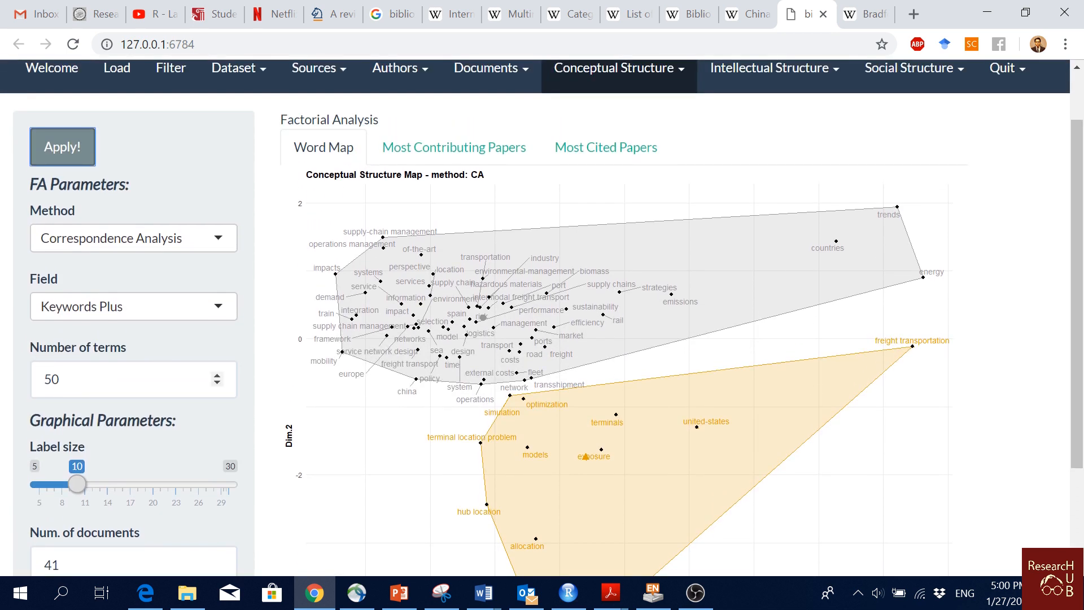
pyautogui.click(216, 383)
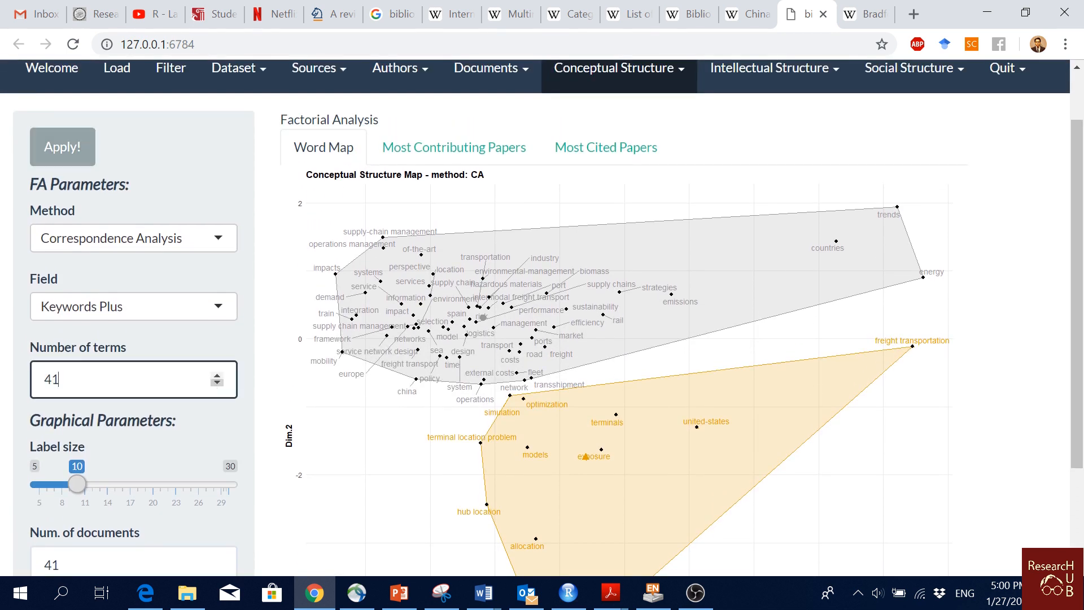
pyautogui.click(65, 148)
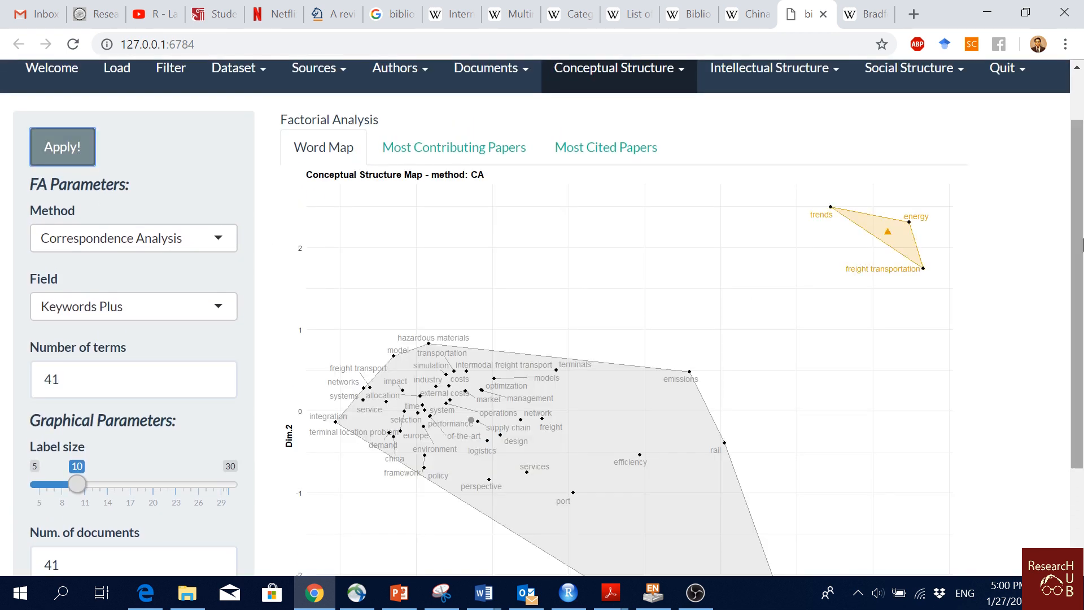
# Set the factorial analysis's number of terms to 49 and apply the change.
pyautogui.moveTo(1082, 246)
pyautogui.mouseDown()
pyautogui.moveTo(1082, 376)
pyautogui.moveTo(1082, 252)
pyautogui.mouseUp()
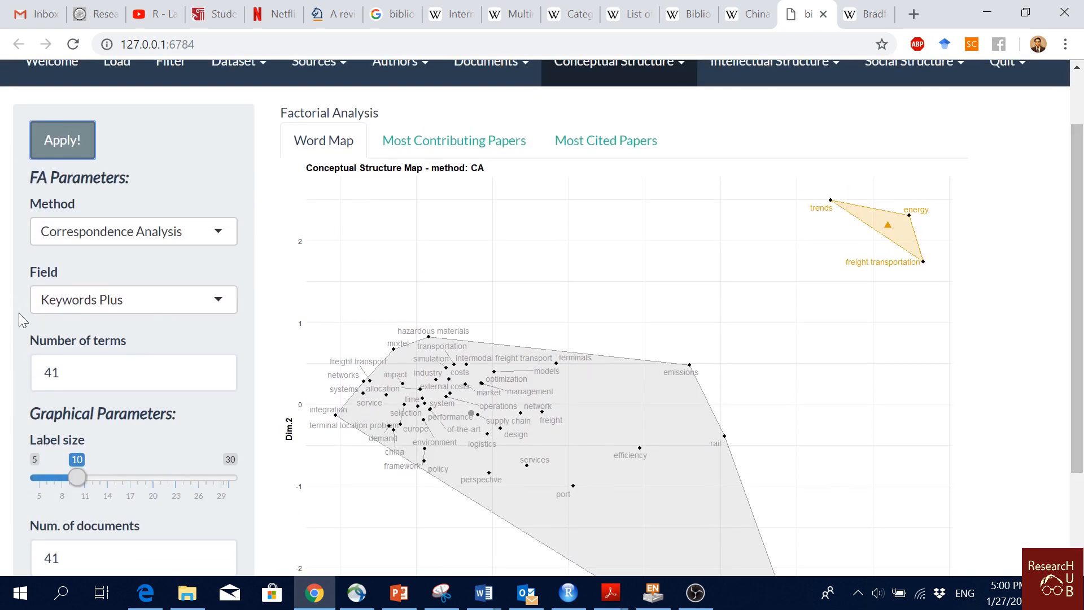
pyautogui.click(218, 368)
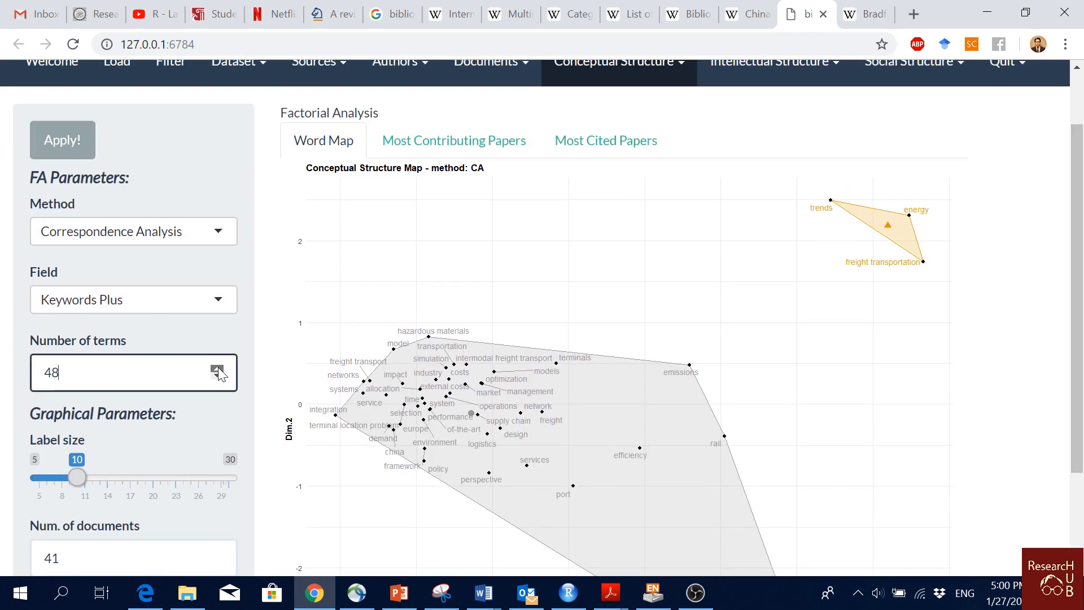
pyautogui.click(68, 149)
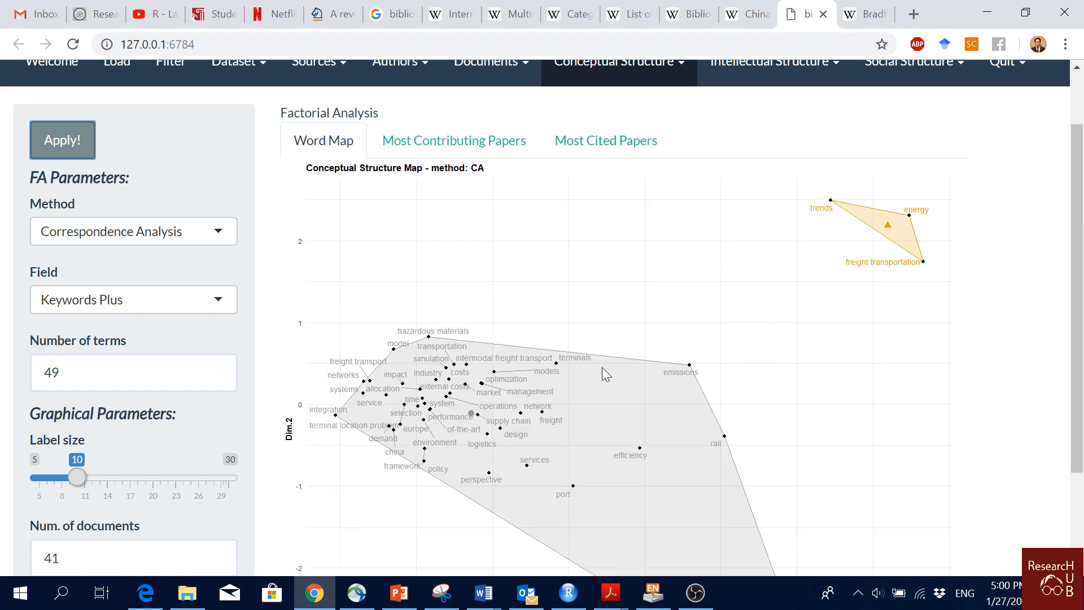
# Switch the factorial analysis method to Multiple Correspondence Analysis, apply it and look over the regenerated word map.
pyautogui.click(163, 236)
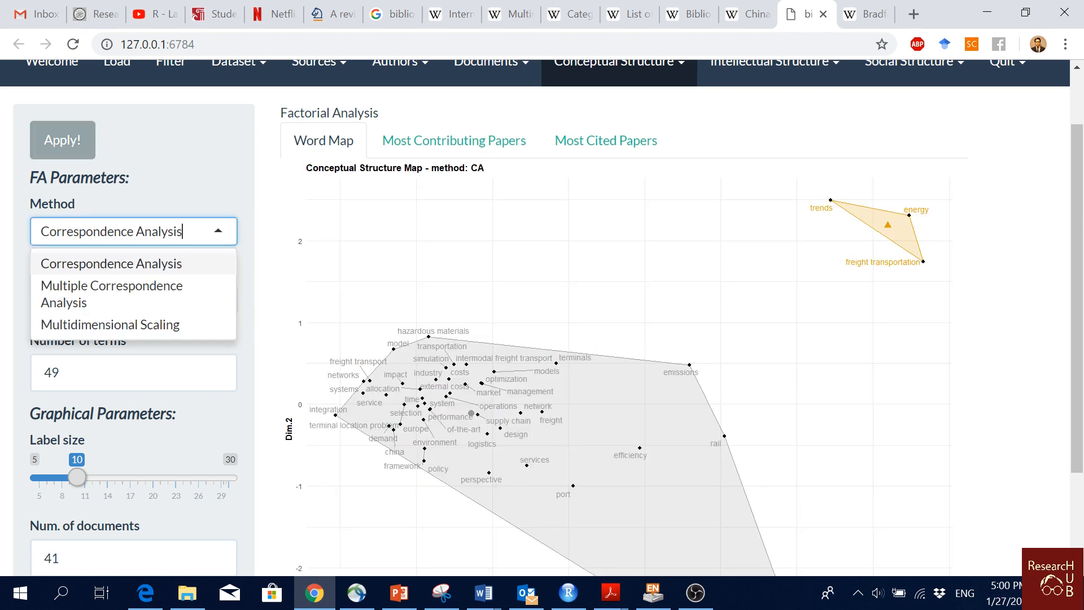
pyautogui.click(128, 293)
pyautogui.click(117, 266)
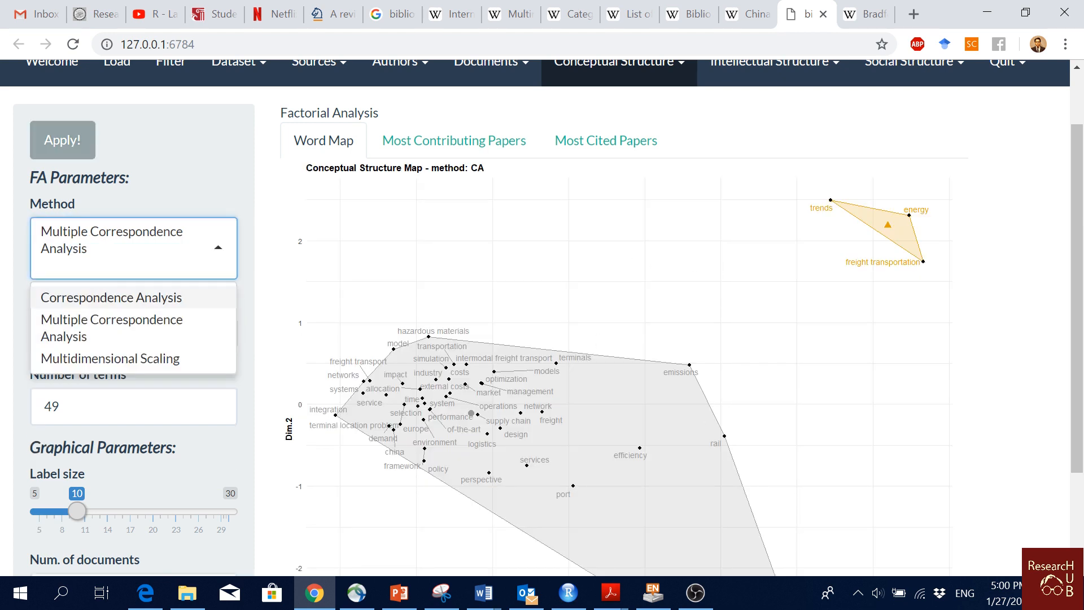
pyautogui.click(119, 338)
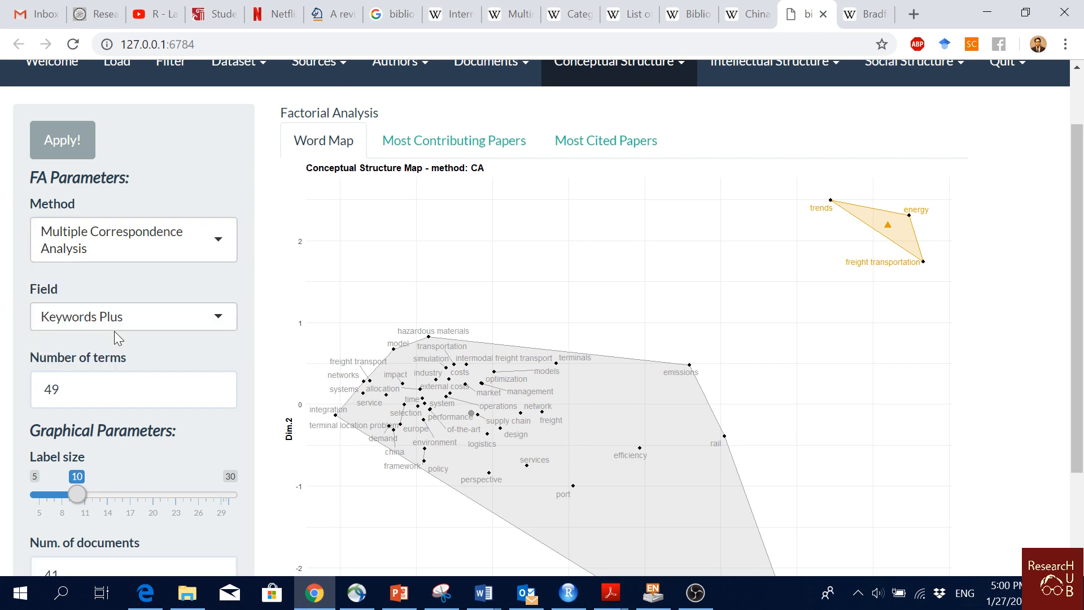
pyautogui.click(63, 139)
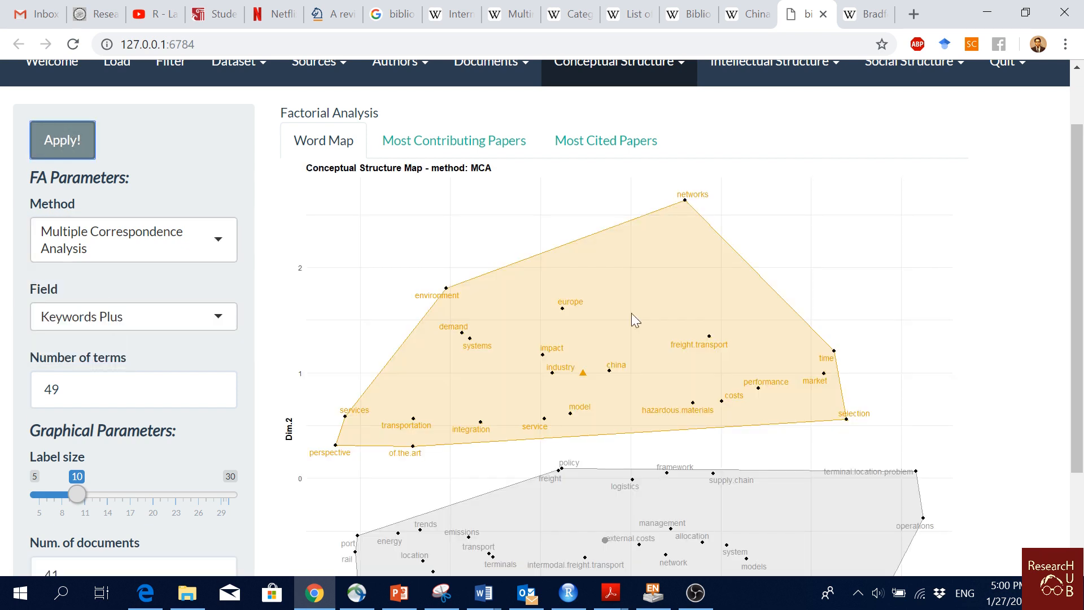
pyautogui.moveTo(1082, 324)
pyautogui.mouseDown()
pyautogui.moveTo(1083, 467)
pyautogui.moveTo(1082, 327)
pyautogui.mouseUp()
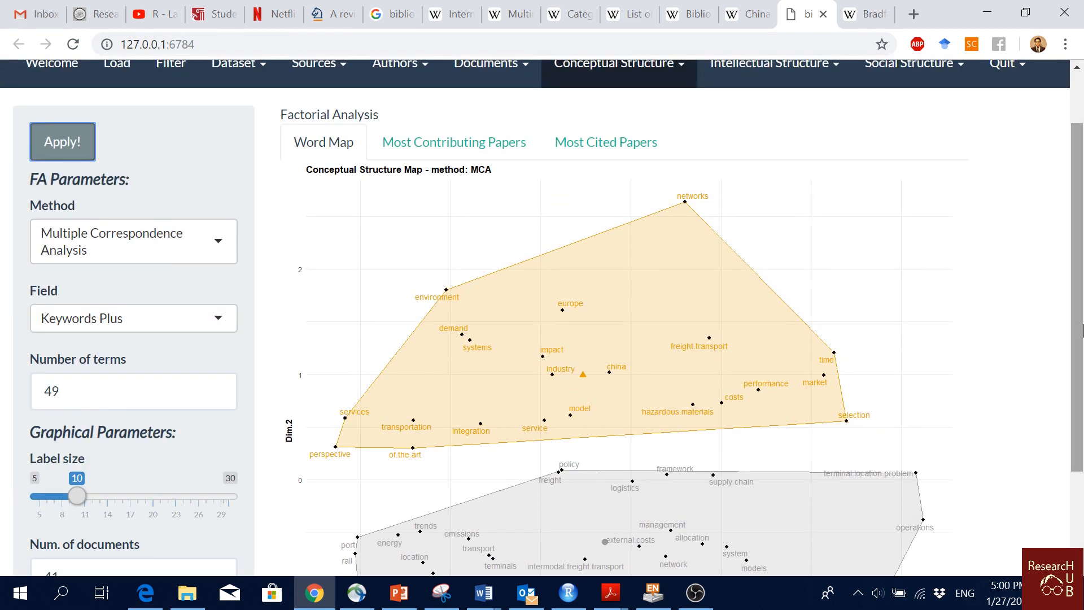
# Review the available methods and fields for the factorial analysis, keeping the current selections.
pyautogui.click(197, 253)
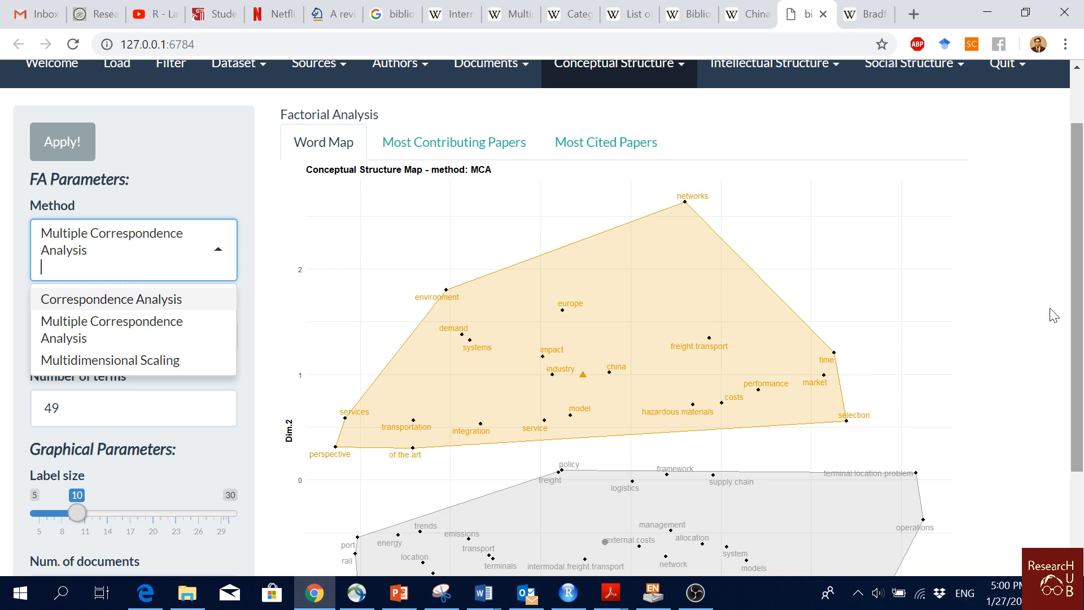
pyautogui.click(992, 322)
pyautogui.click(185, 327)
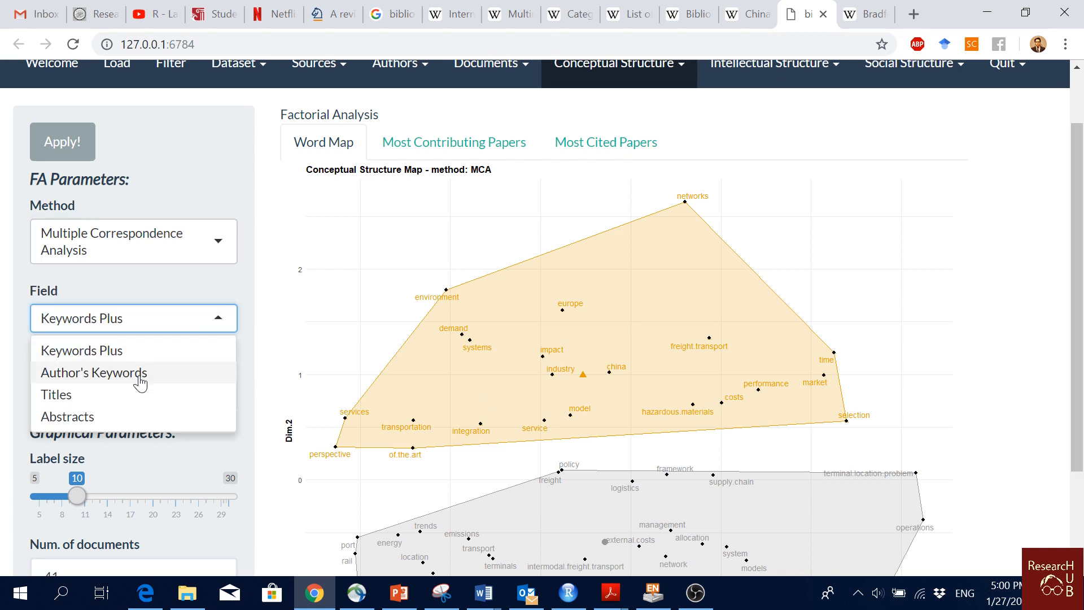
pyautogui.click(6, 253)
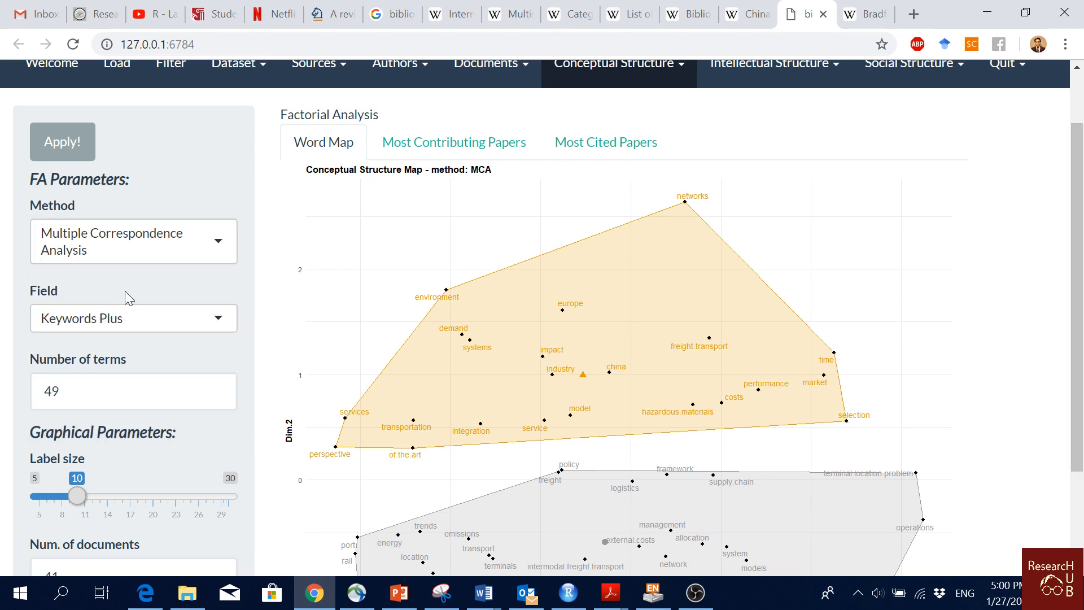
# Display the factorial map of the most contributing papers and examine its document labels and clusters.
pyautogui.scroll(2, 402, 257)
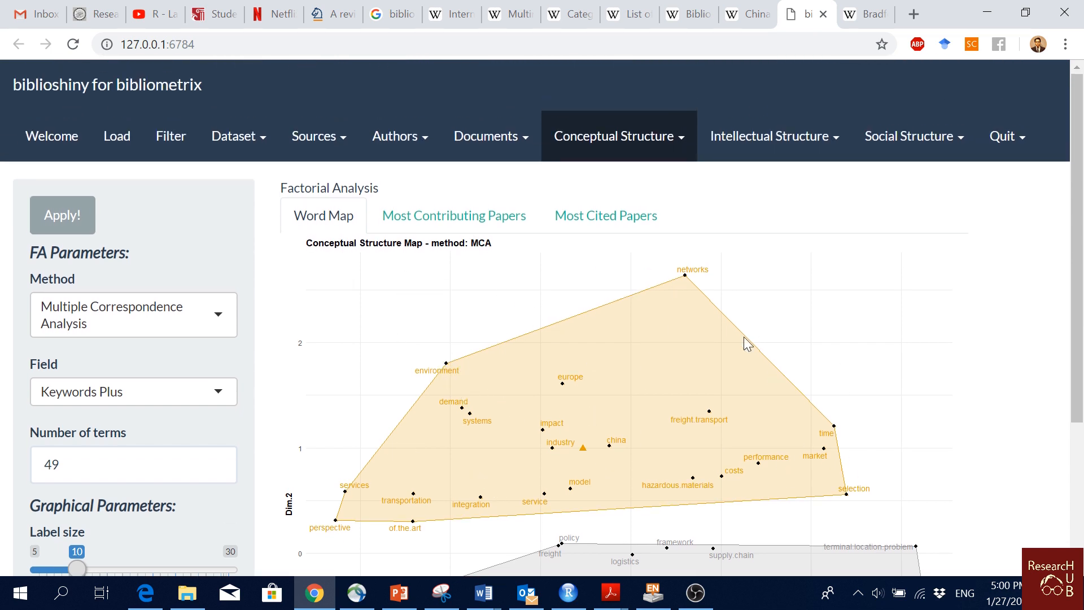
pyautogui.click(452, 221)
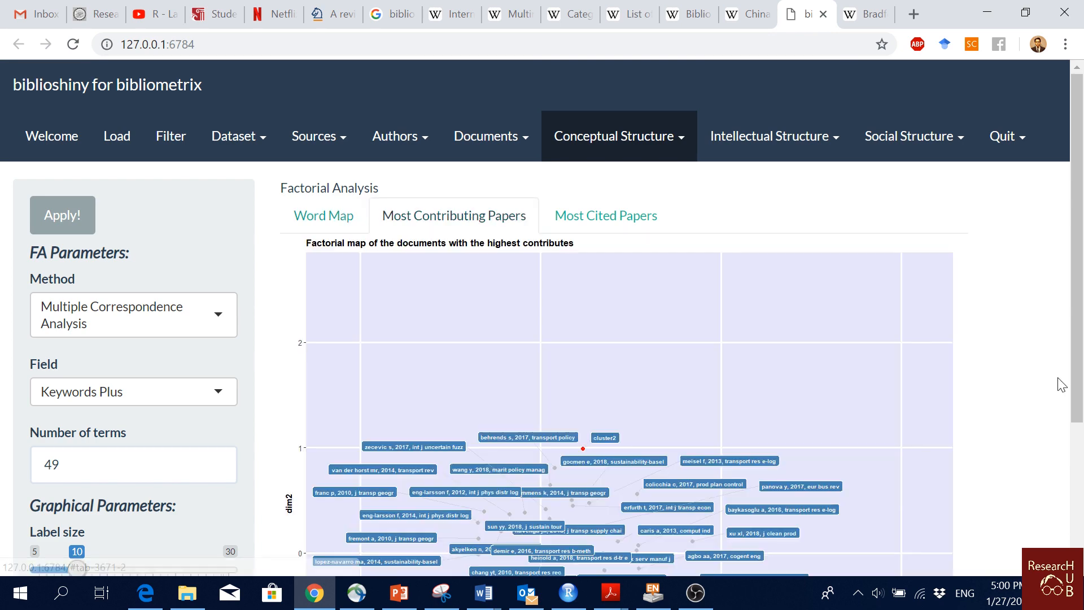
pyautogui.scroll(-3, 894, 421)
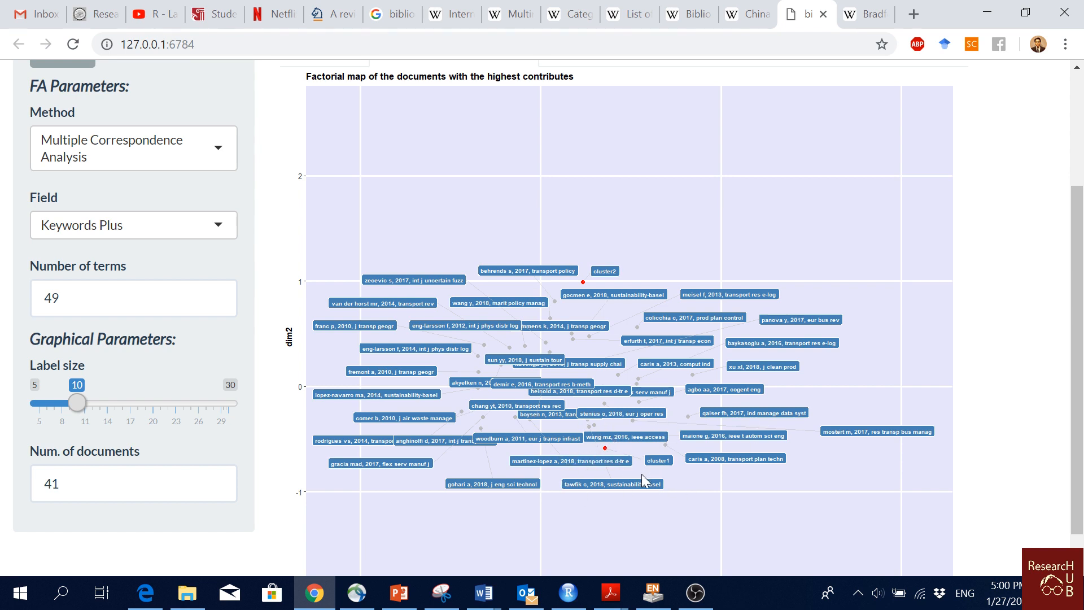
# Examine the factorial map of the most cited papers and return to the word map.
pyautogui.scroll(3, 641, 473)
pyautogui.click(636, 223)
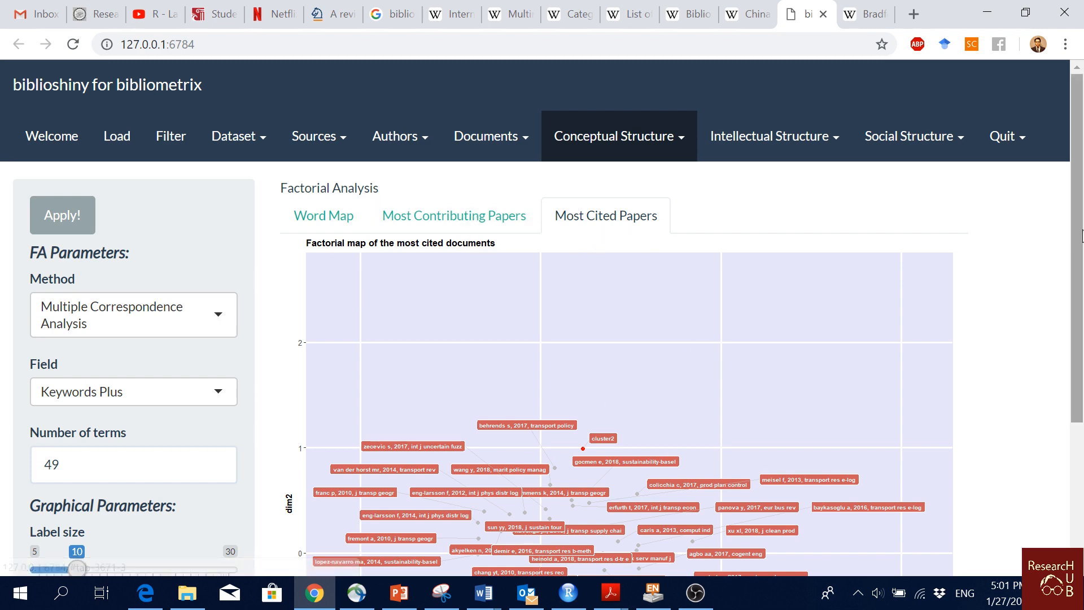
pyautogui.scroll(-3, 734, 294)
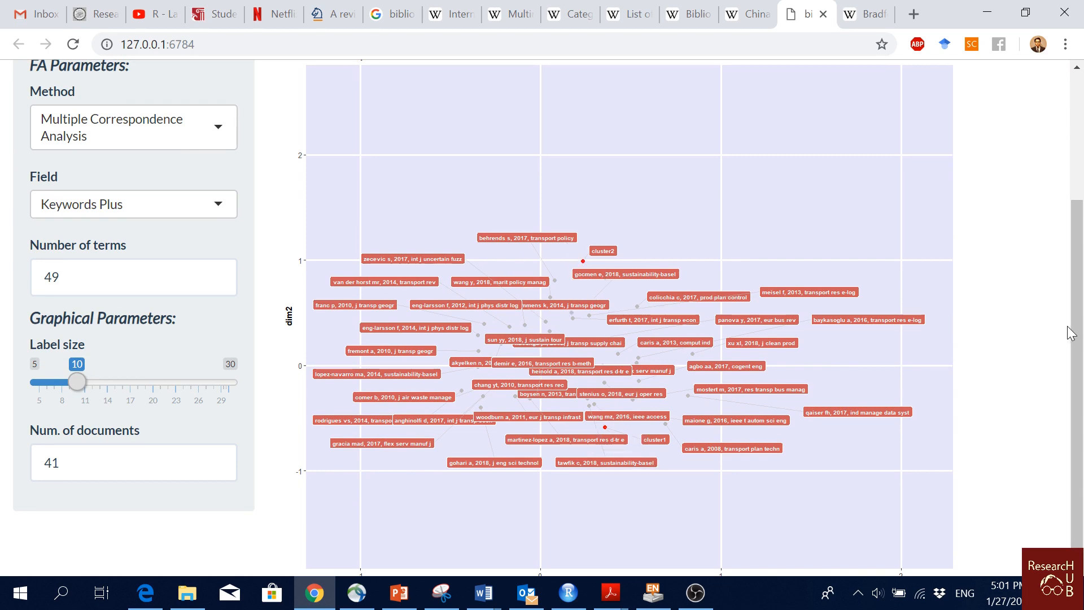
pyautogui.moveTo(1071, 333); pyautogui.dragTo(1071, 206)
pyautogui.click(353, 217)
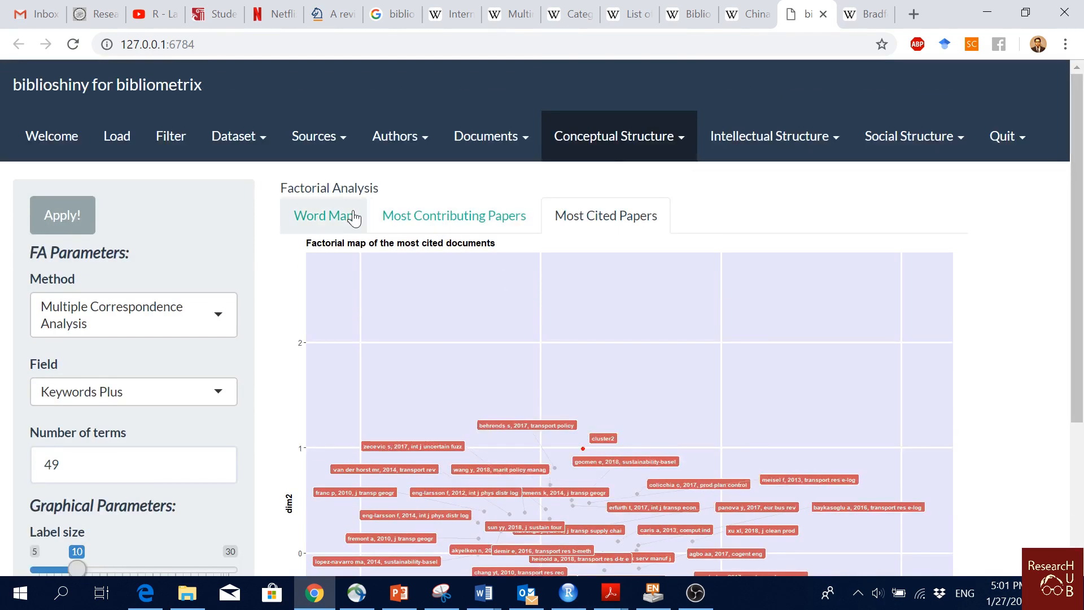
# Generate the Thematic Map of Keywords Plus and look over its clusters.
pyautogui.click(674, 142)
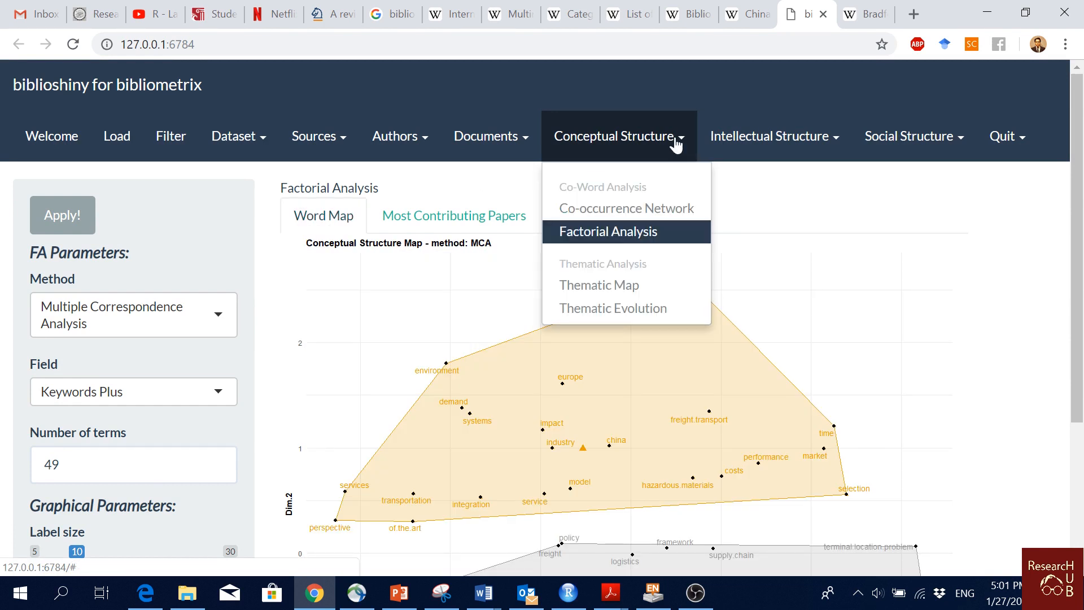
pyautogui.click(663, 295)
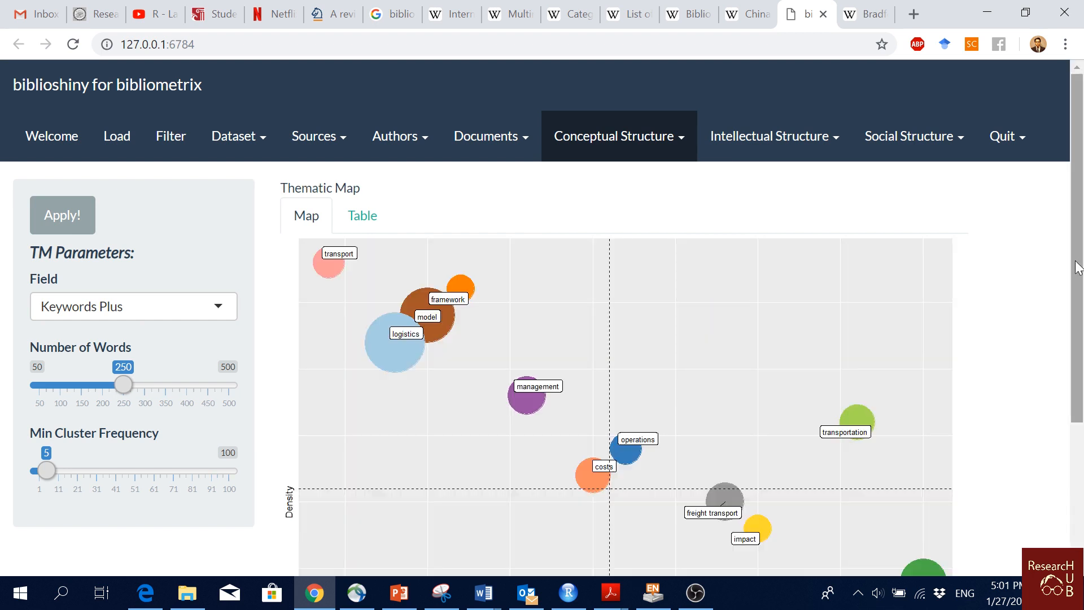
pyautogui.moveTo(1078, 267); pyautogui.dragTo(1079, 231)
# Examine the thematic map's table for the words, their occurrences and the cluster labels.
pyautogui.click(355, 192)
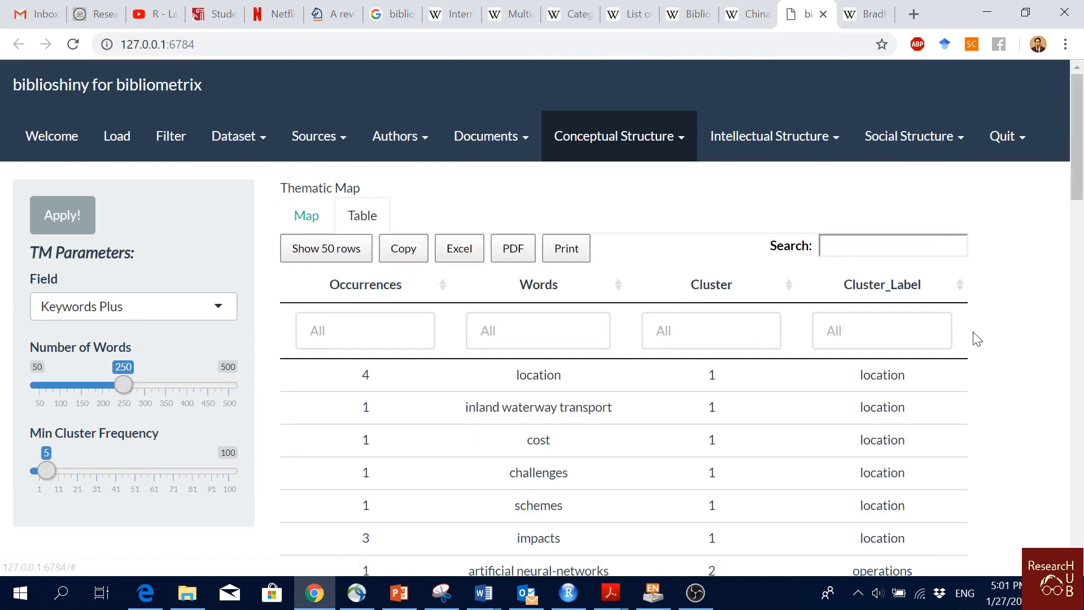
pyautogui.scroll(-5, 900, 169)
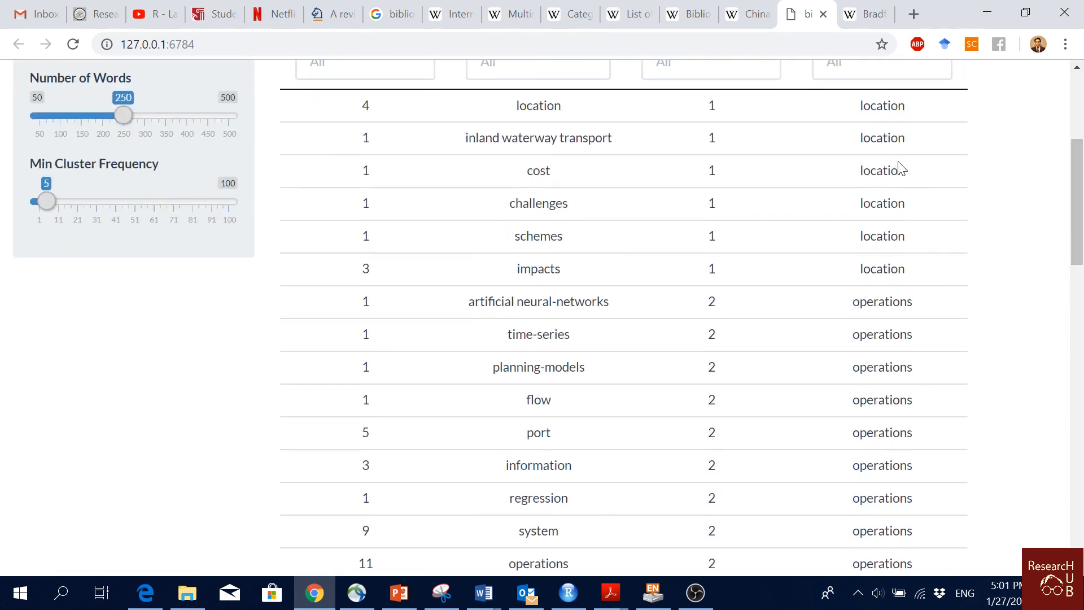
pyautogui.scroll(-20, 760, 227)
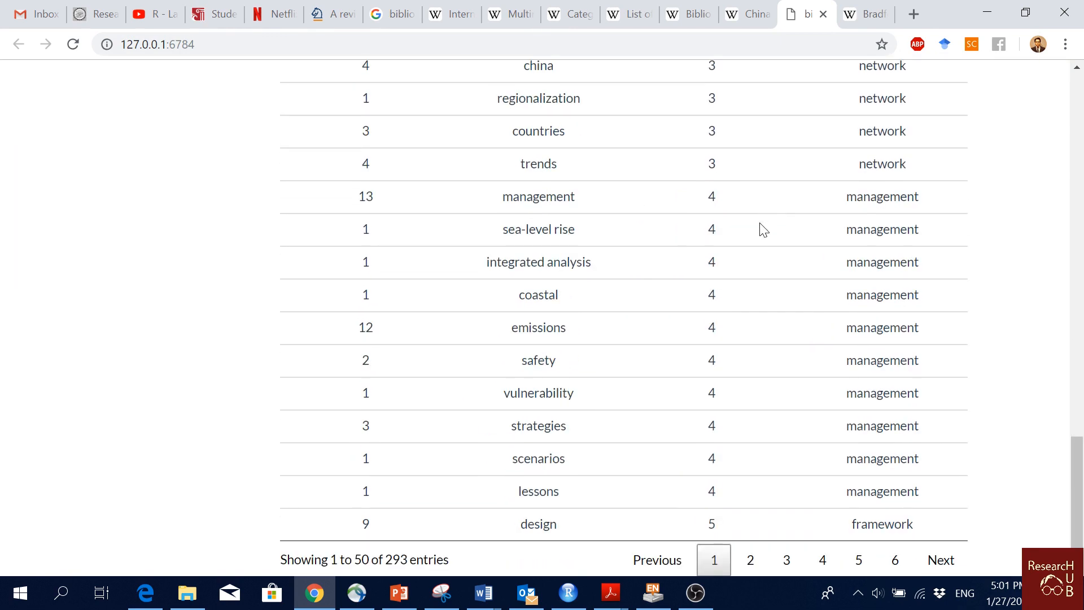
pyautogui.scroll(9, 762, 228)
pyautogui.scroll(15, 847, 237)
pyautogui.scroll(-6, 875, 186)
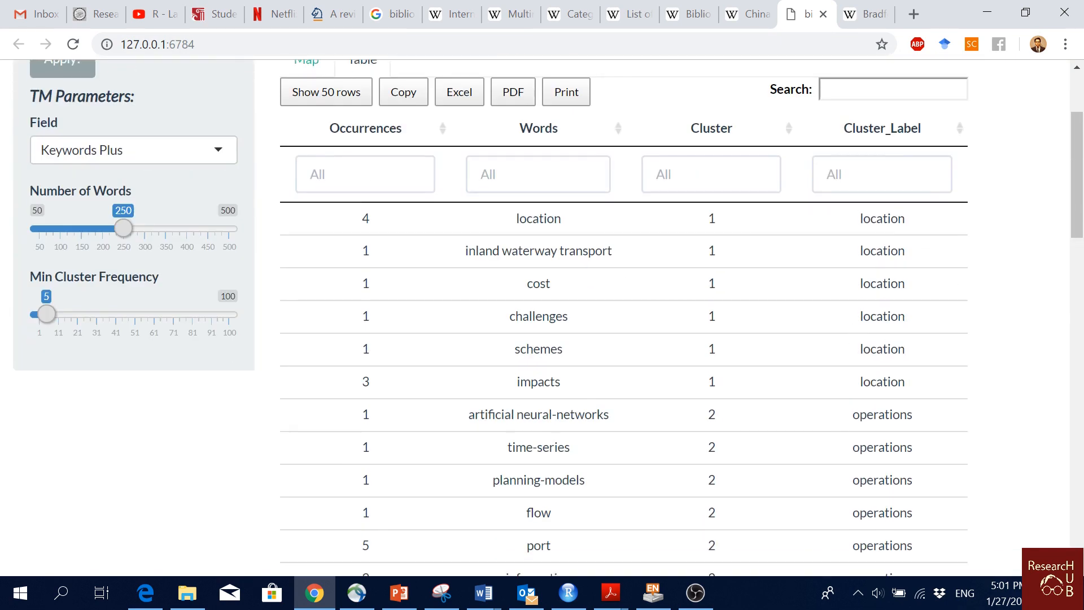
pyautogui.scroll(-11, 909, 254)
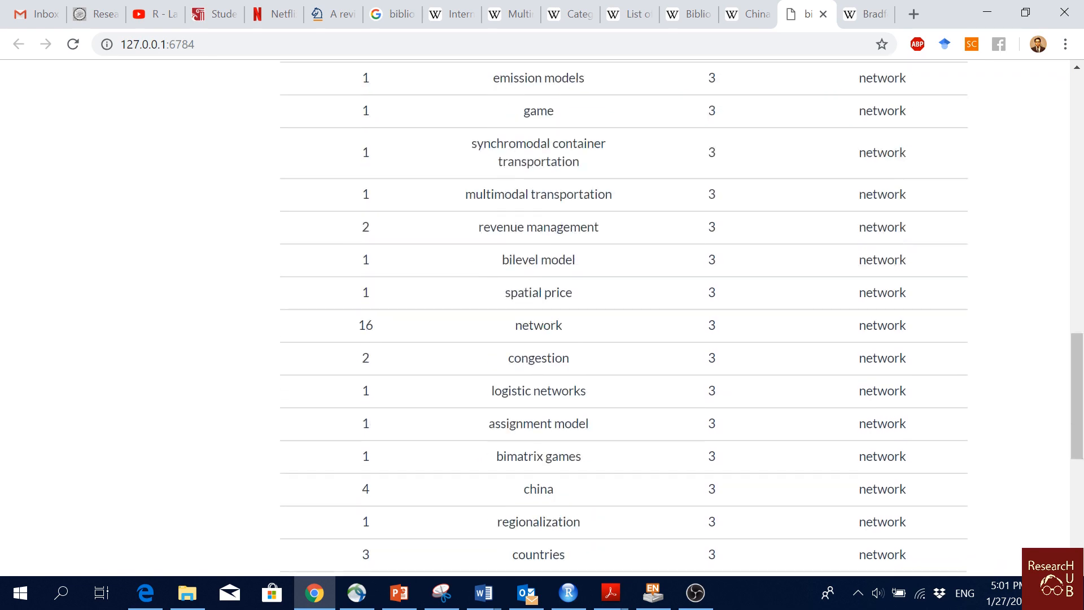
pyautogui.scroll(-7, 924, 308)
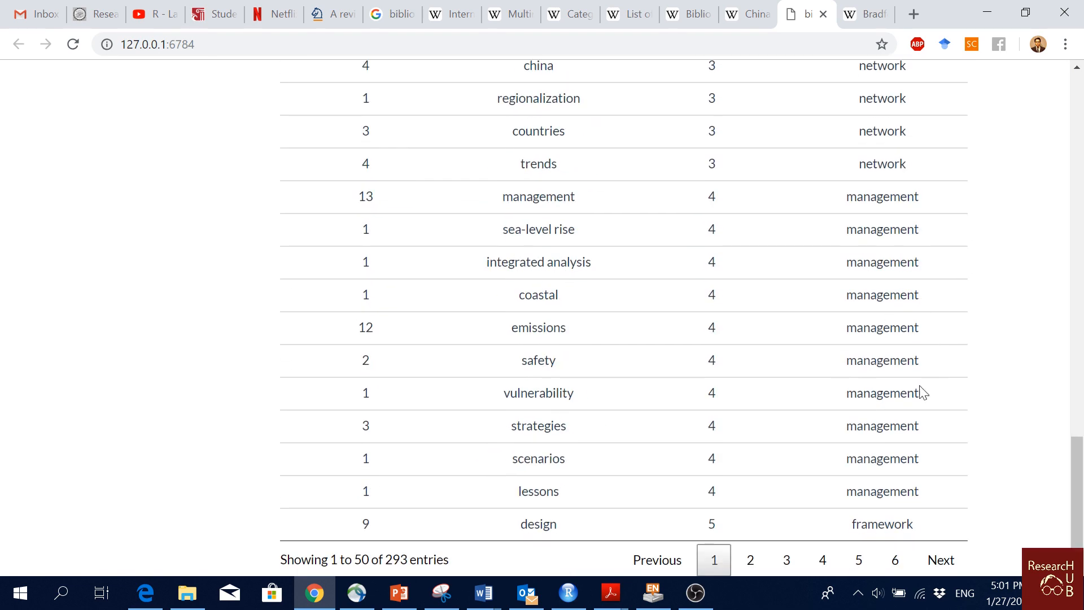
pyautogui.moveTo(1072, 493); pyautogui.dragTo(1023, 141)
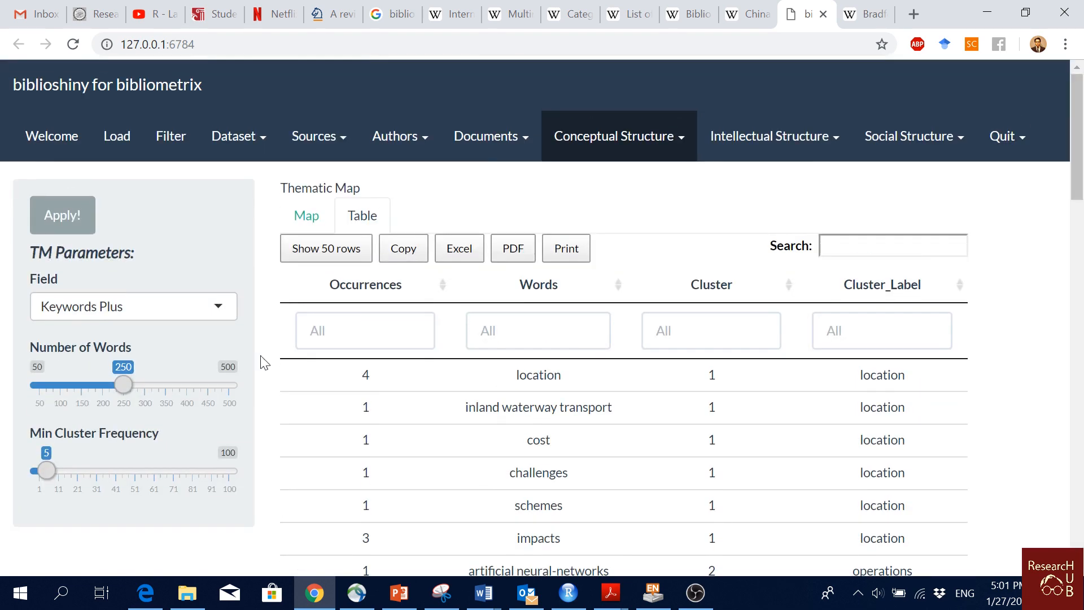
# Return to the thematic map plot and examine how the clusters spread over the centrality and density quadrants.
pyautogui.click(310, 226)
pyautogui.scroll(-3, 832, 367)
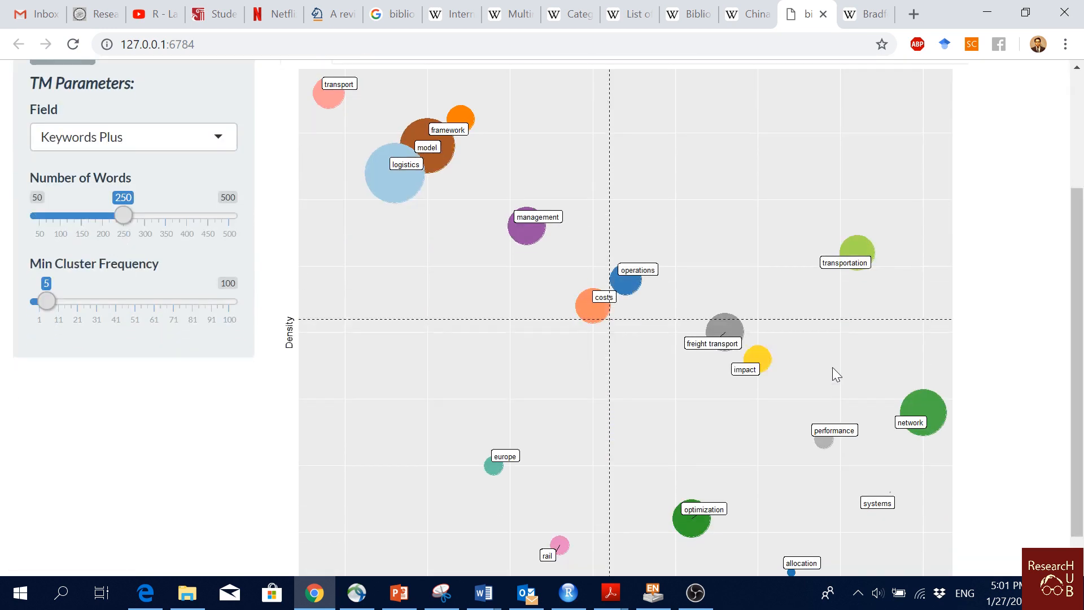
pyautogui.scroll(-1, 842, 356)
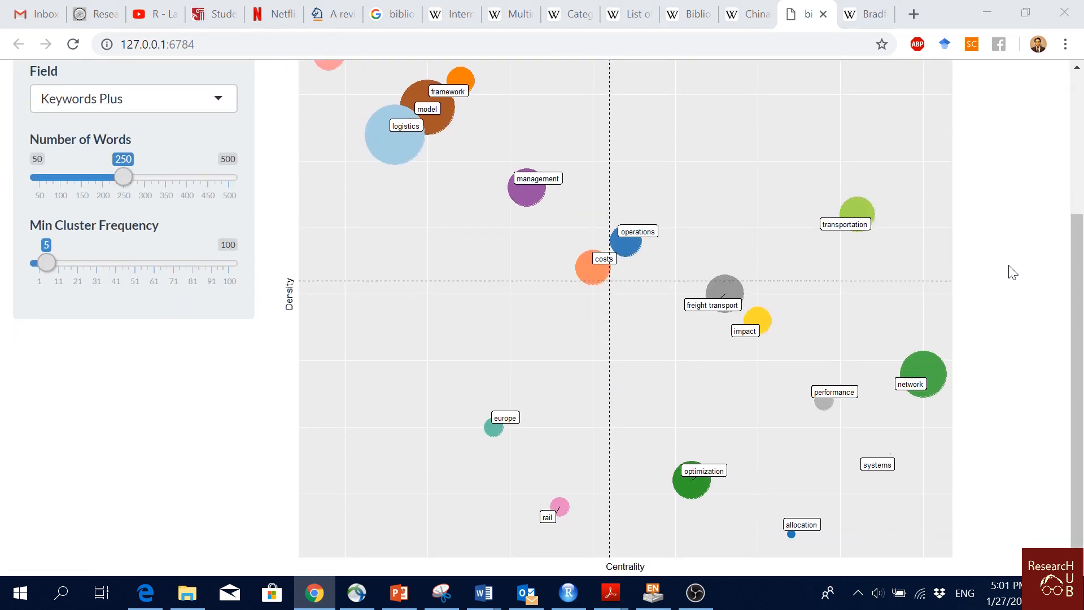
pyautogui.scroll(2, 1010, 269)
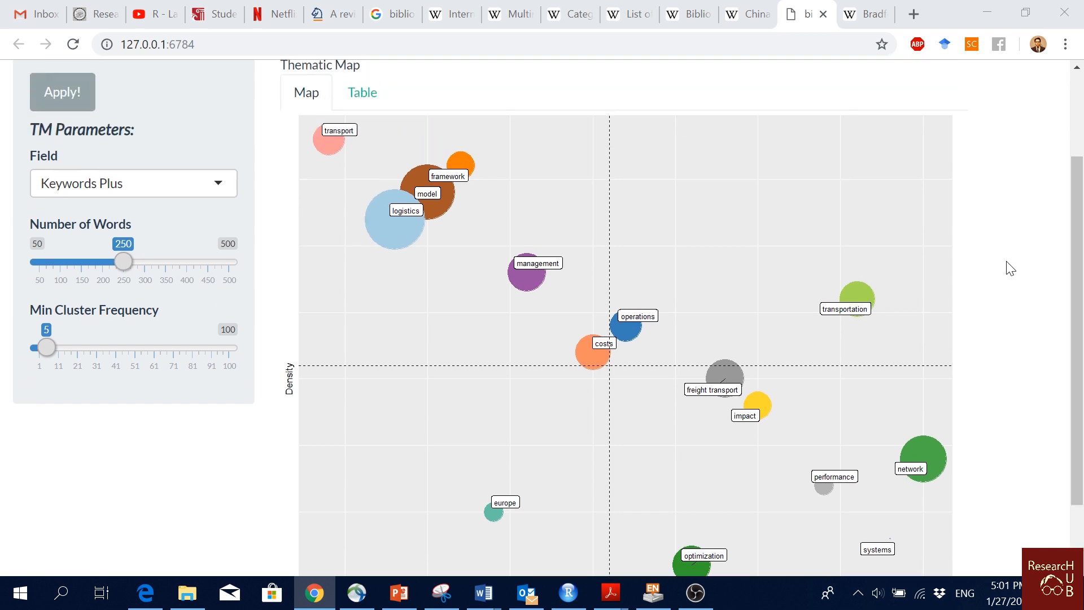
pyautogui.scroll(-2, 1011, 268)
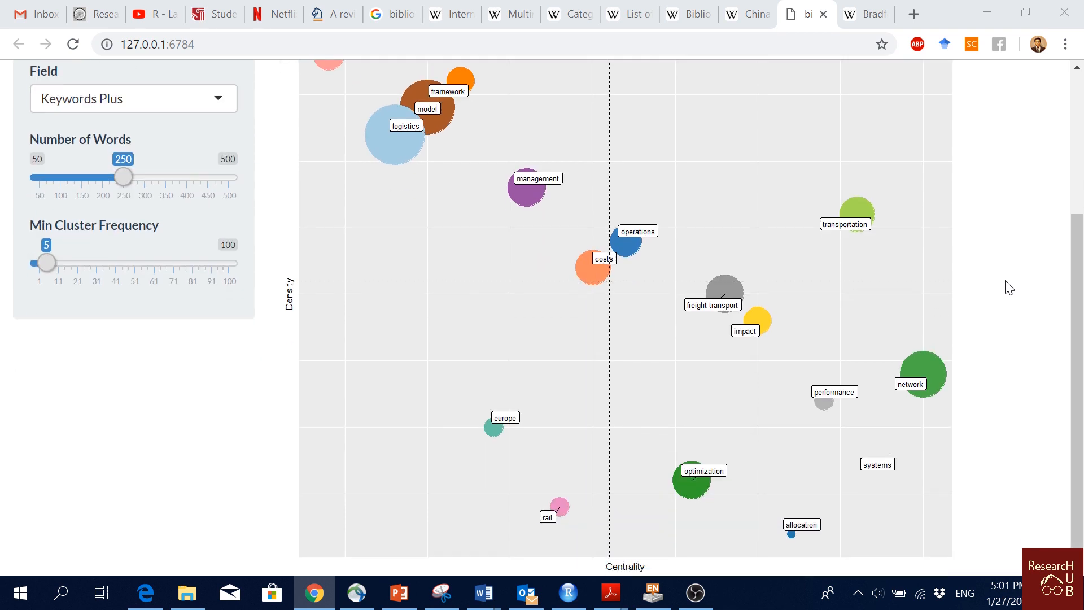
pyautogui.scroll(2, 1009, 288)
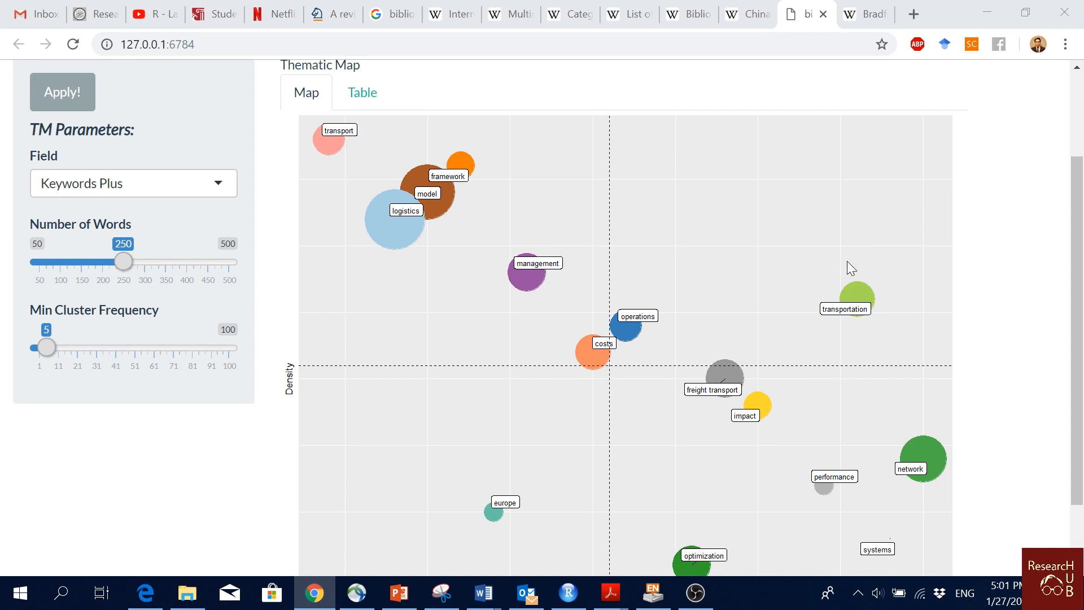
# Generate the Thematic Evolution of Keywords Plus with one cutting point at 2014.
pyautogui.scroll(3, 847, 261)
pyautogui.click(621, 138)
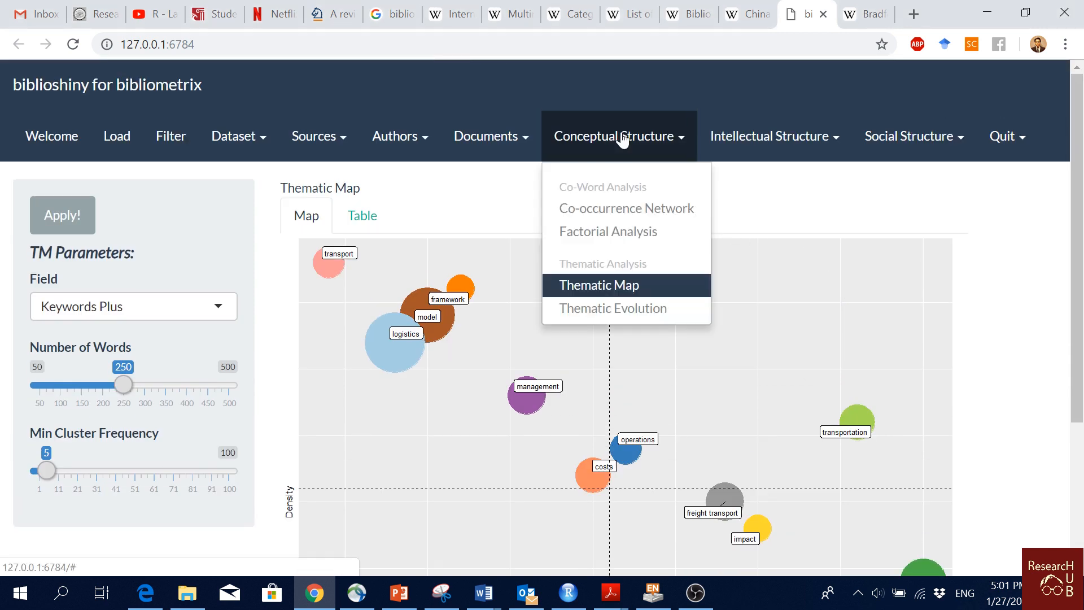
pyautogui.click(638, 316)
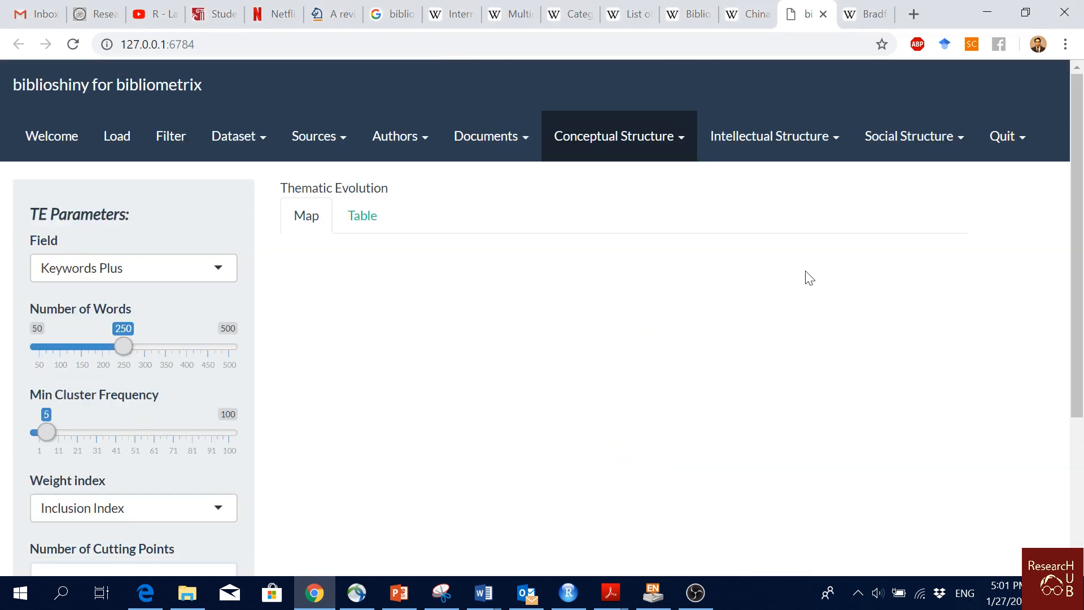
pyautogui.scroll(-3, 940, 238)
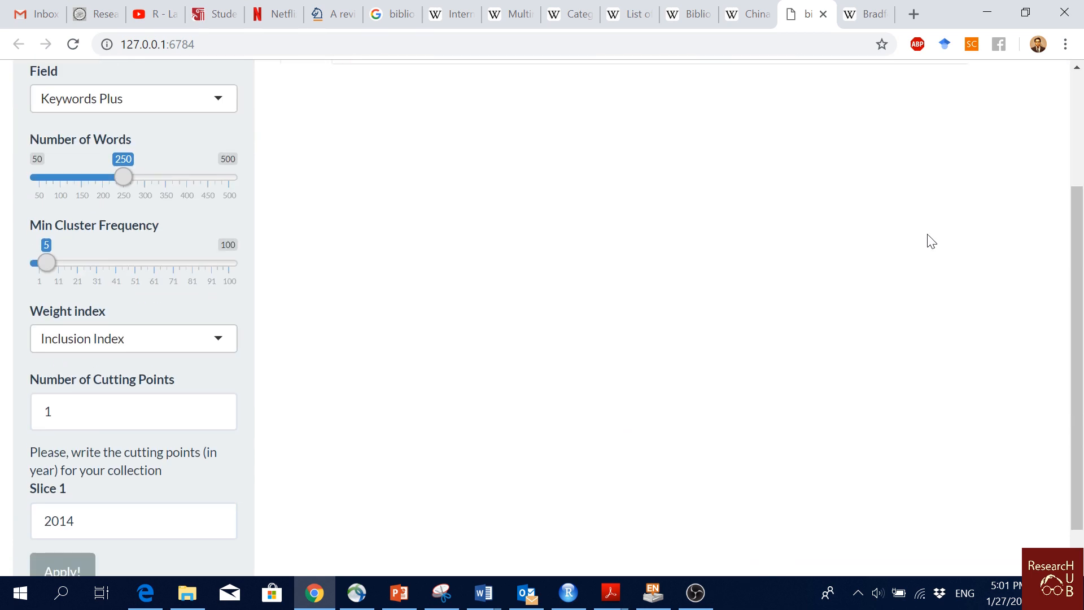
pyautogui.scroll(-1, 932, 241)
pyautogui.click(54, 525)
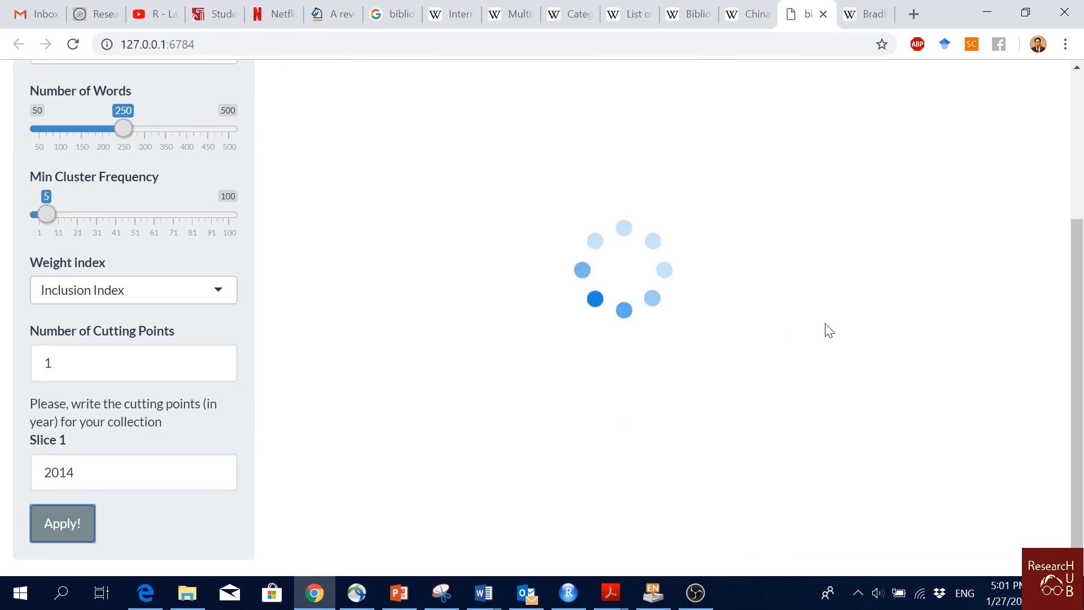
# Examine the thematic evolution map for how the themes flow between the two time slices.
pyautogui.scroll(3, 949, 346)
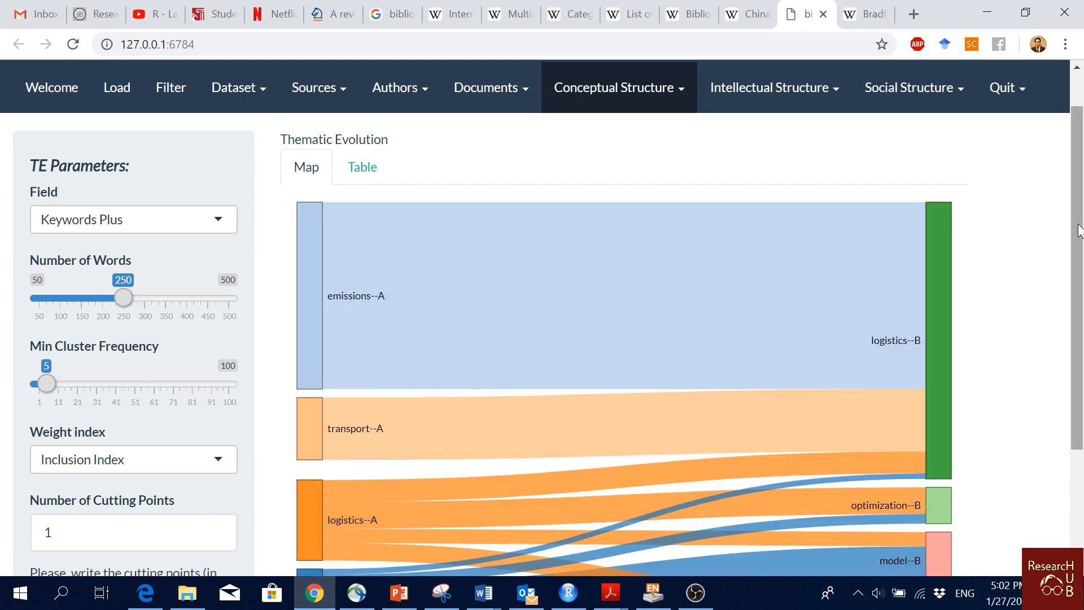
pyautogui.moveTo(1079, 230); pyautogui.dragTo(1072, 369)
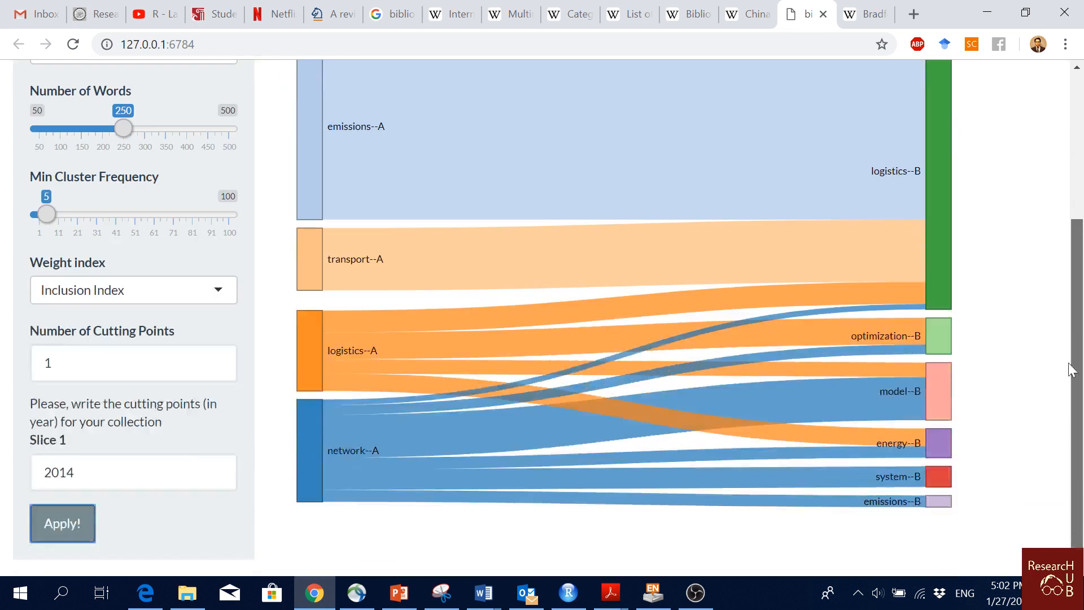
pyautogui.scroll(1, 1068, 339)
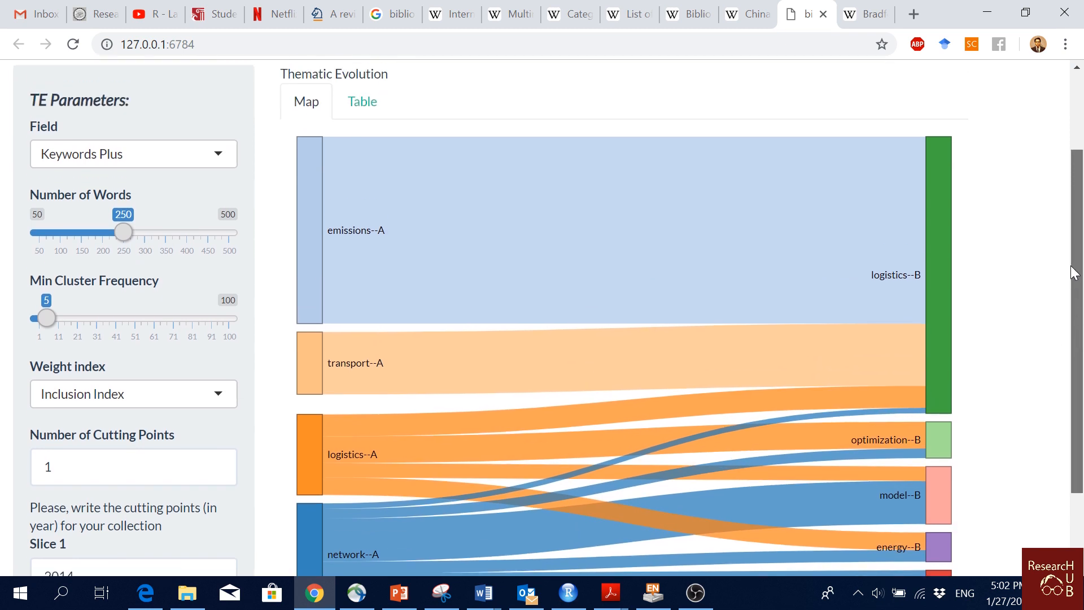
pyautogui.moveTo(1077, 312); pyautogui.dragTo(1076, 337)
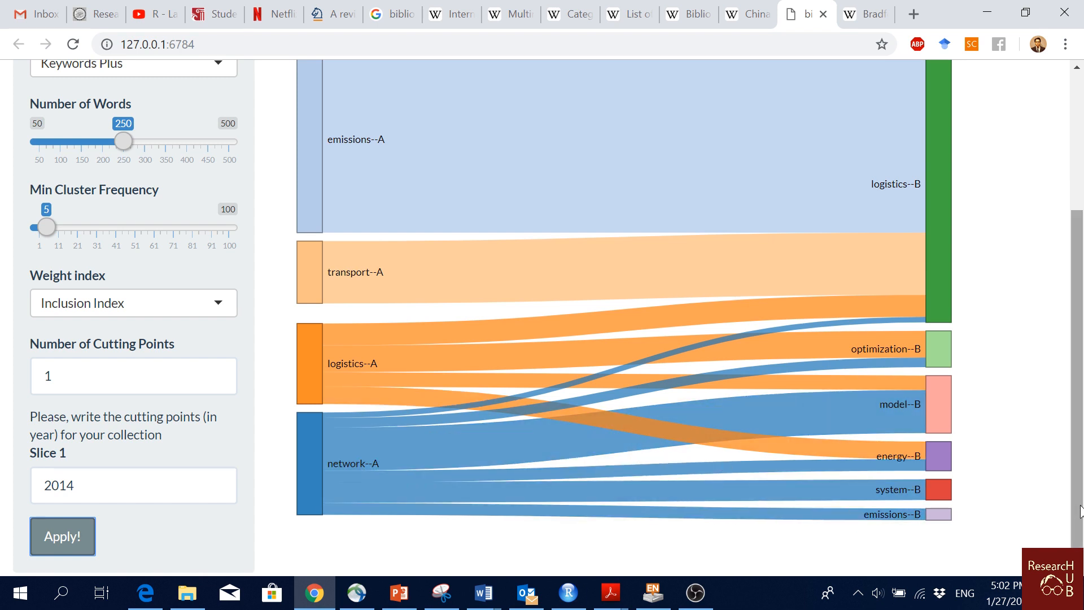
pyautogui.moveTo(1080, 511); pyautogui.dragTo(1035, 416)
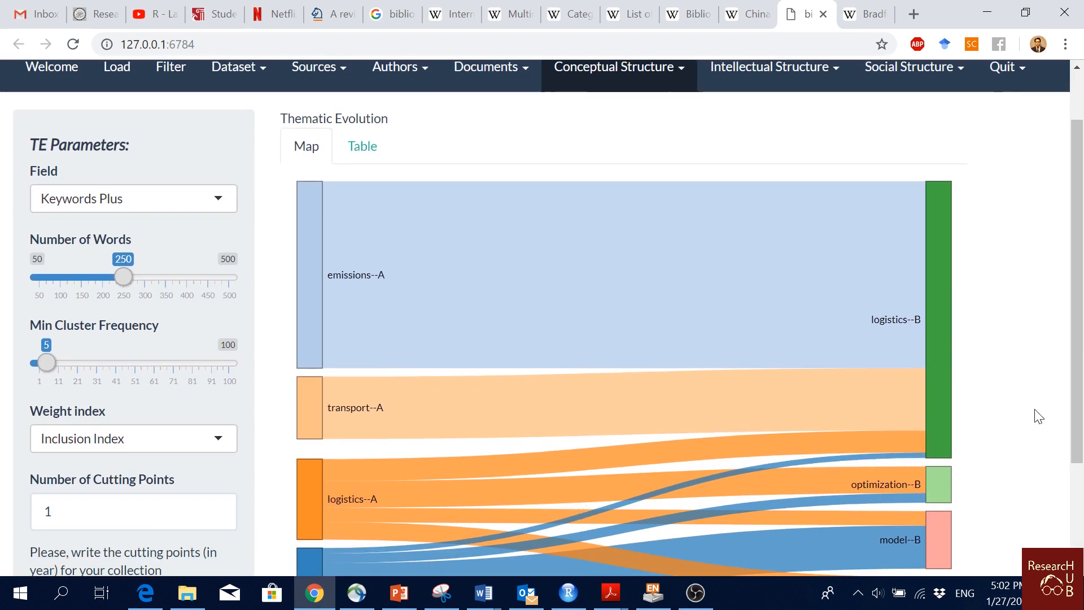
# Review the thematic evolution table for inclusion indexes, words and occurrences, and return to the map.
pyautogui.click(361, 148)
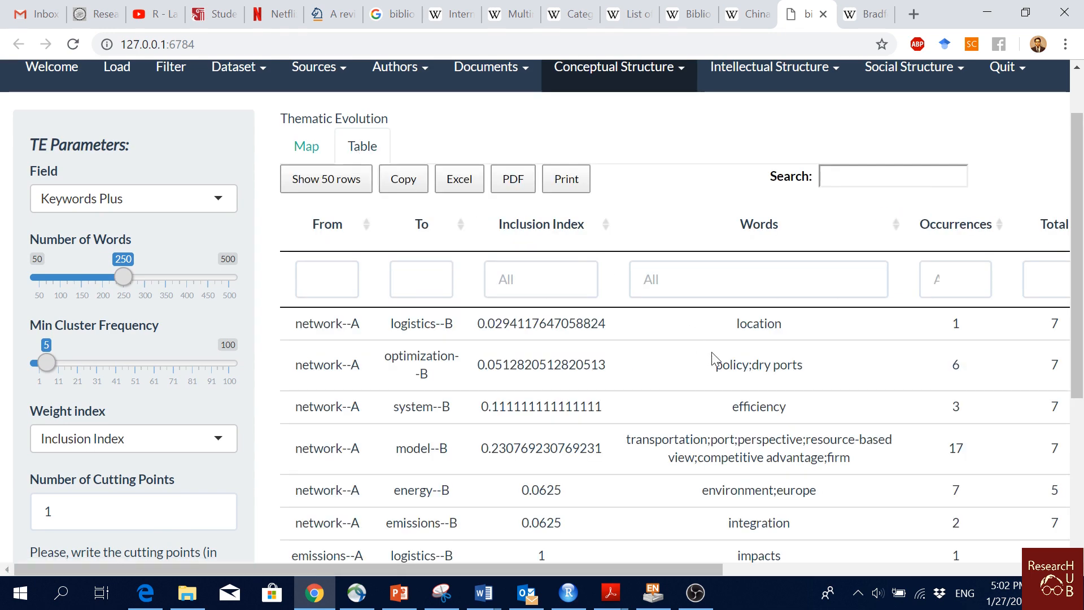
pyautogui.moveTo(601, 570); pyautogui.dragTo(596, 530)
pyautogui.scroll(-5, 602, 425)
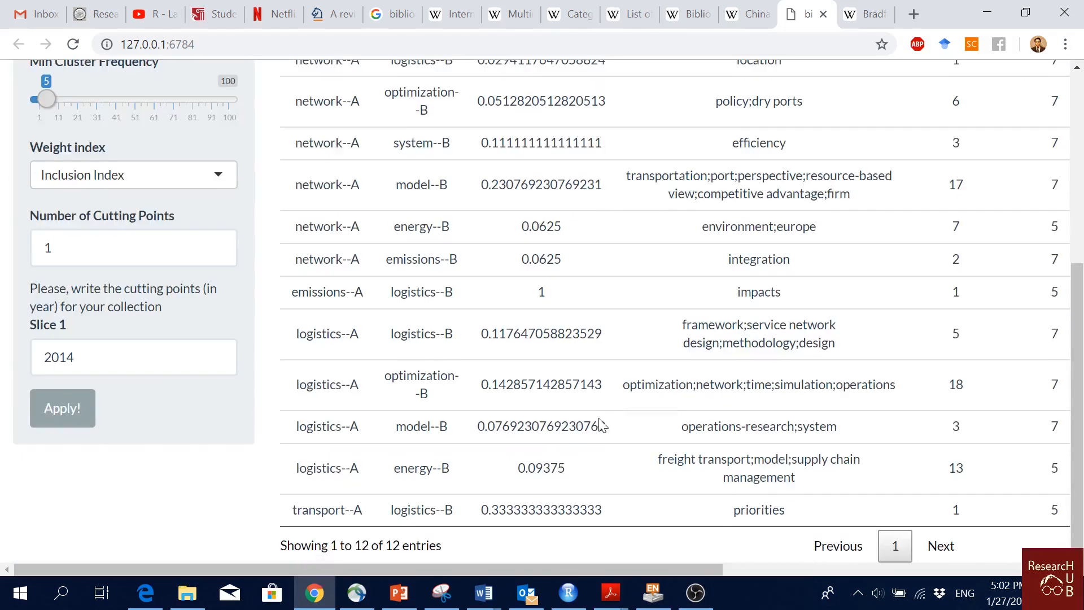
pyautogui.scroll(6, 380, 221)
pyautogui.click(287, 224)
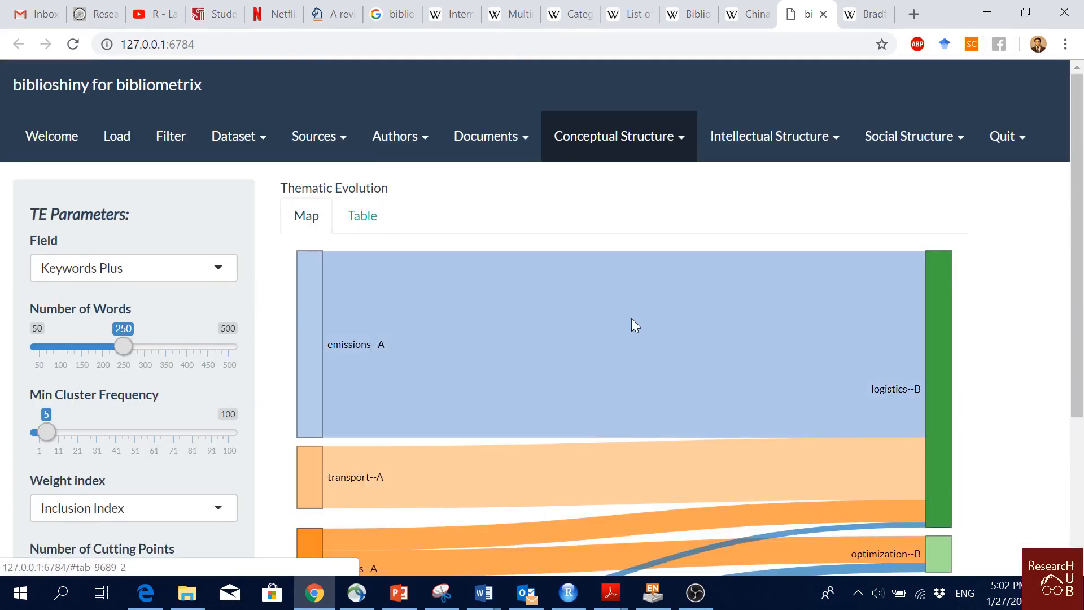
pyautogui.scroll(-4, 1041, 263)
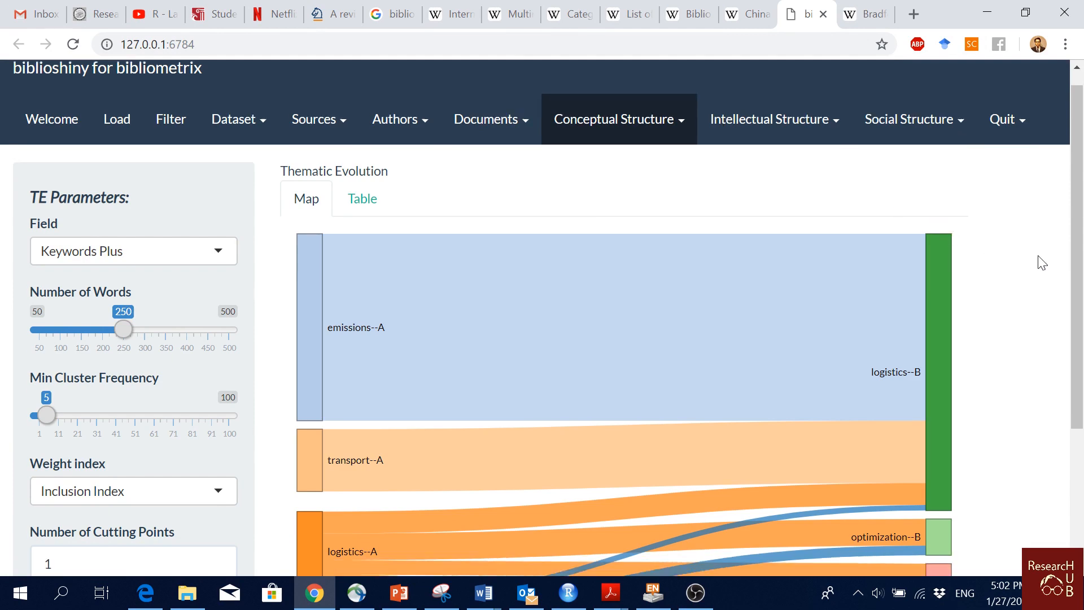
pyautogui.scroll(4, 1041, 266)
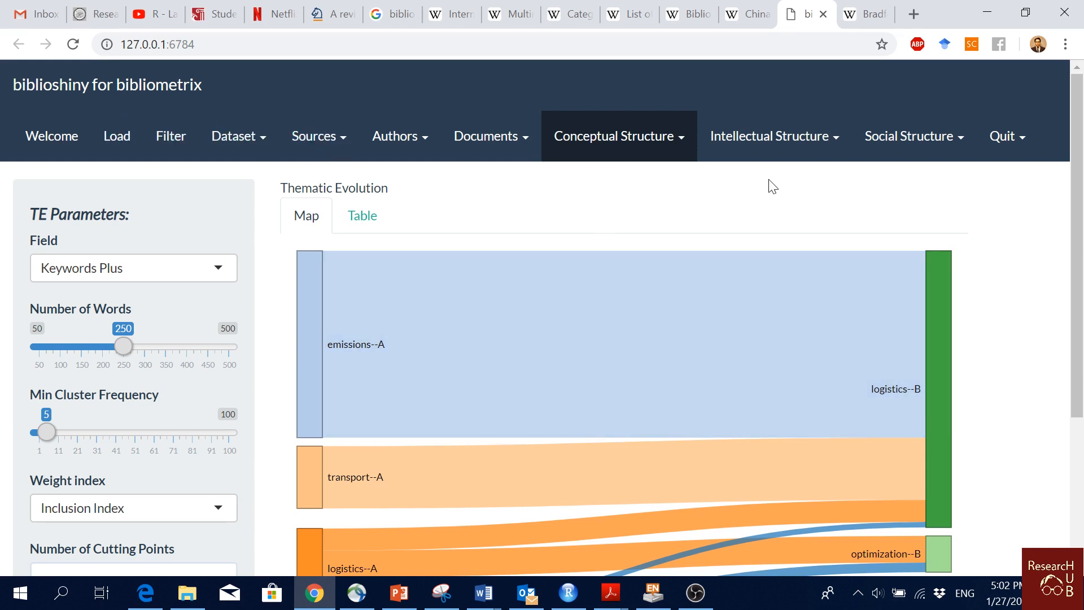
# Open the Co-citation Network of papers under the intellectual structure analyses and look over its graph clusters.
pyautogui.click(820, 147)
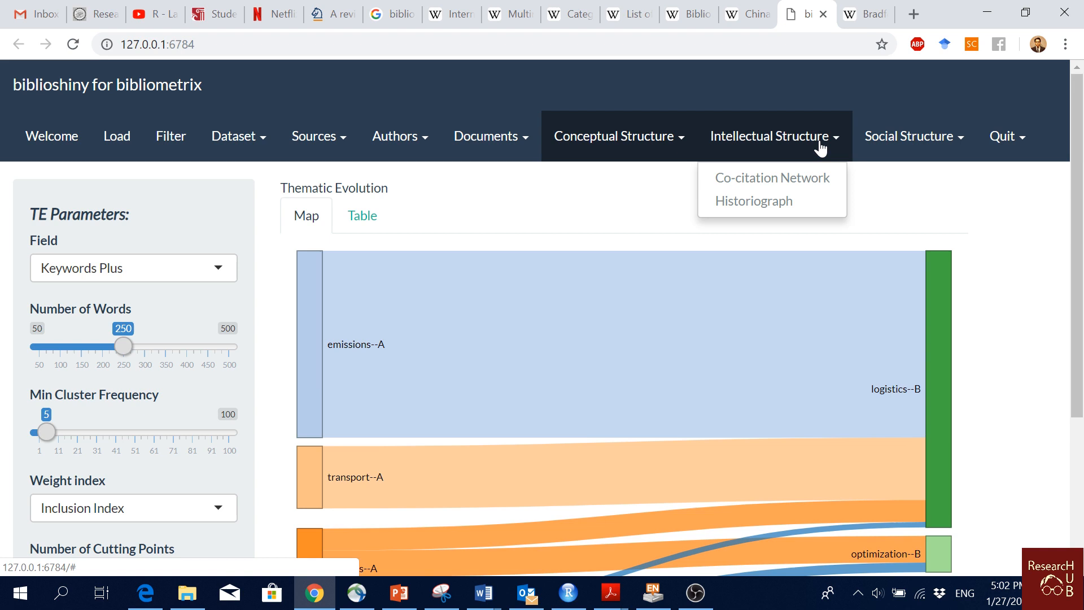
pyautogui.click(798, 180)
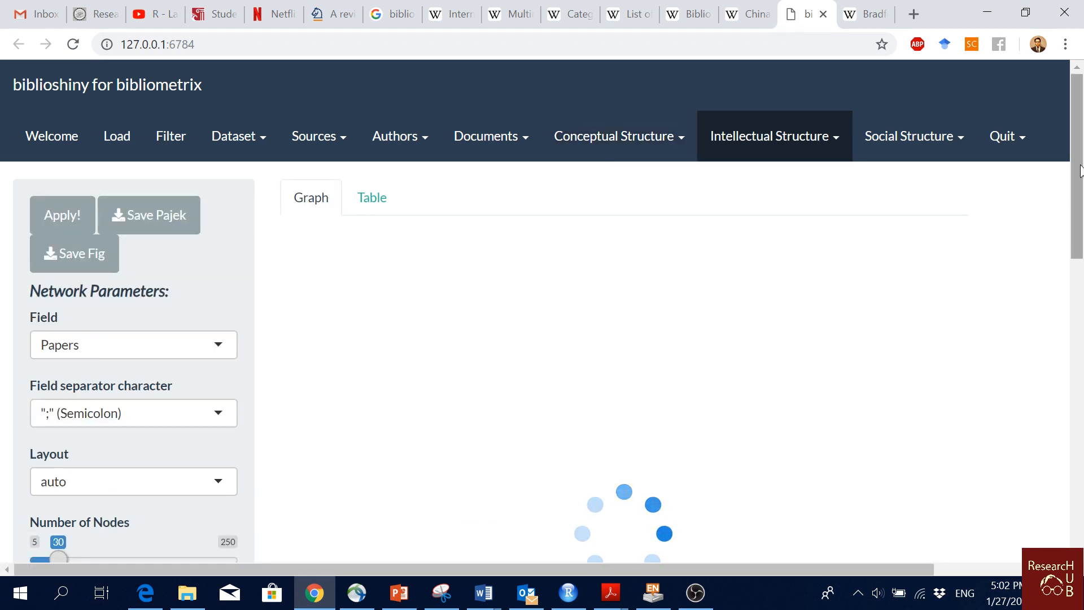
pyautogui.moveTo(1080, 169)
pyautogui.mouseDown()
pyautogui.moveTo(1082, 235)
pyautogui.moveTo(1081, 190)
pyautogui.mouseUp()
pyautogui.click(834, 95)
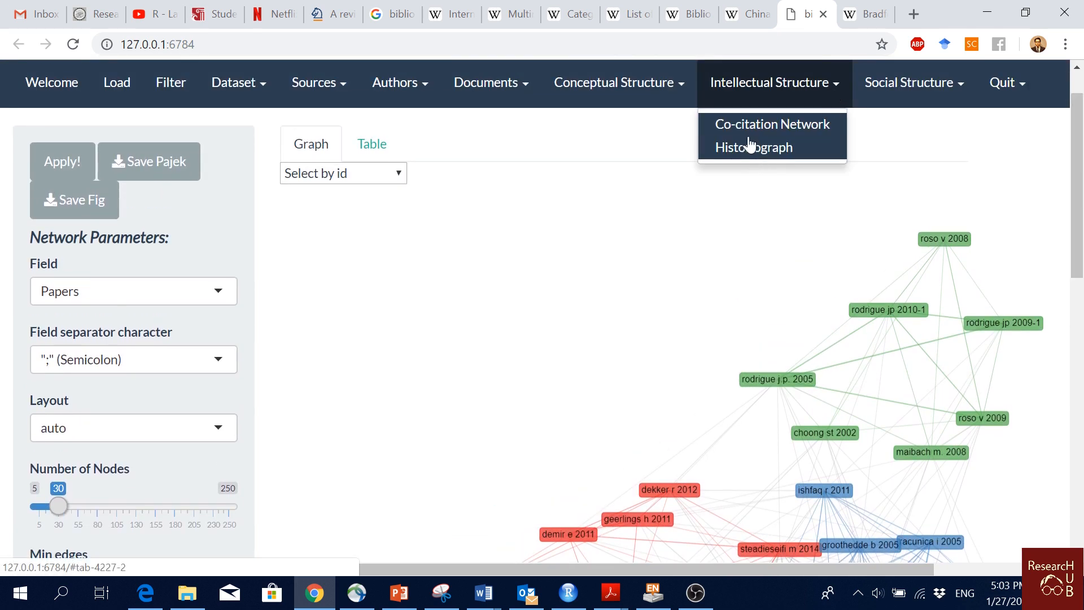
pyautogui.click(1017, 172)
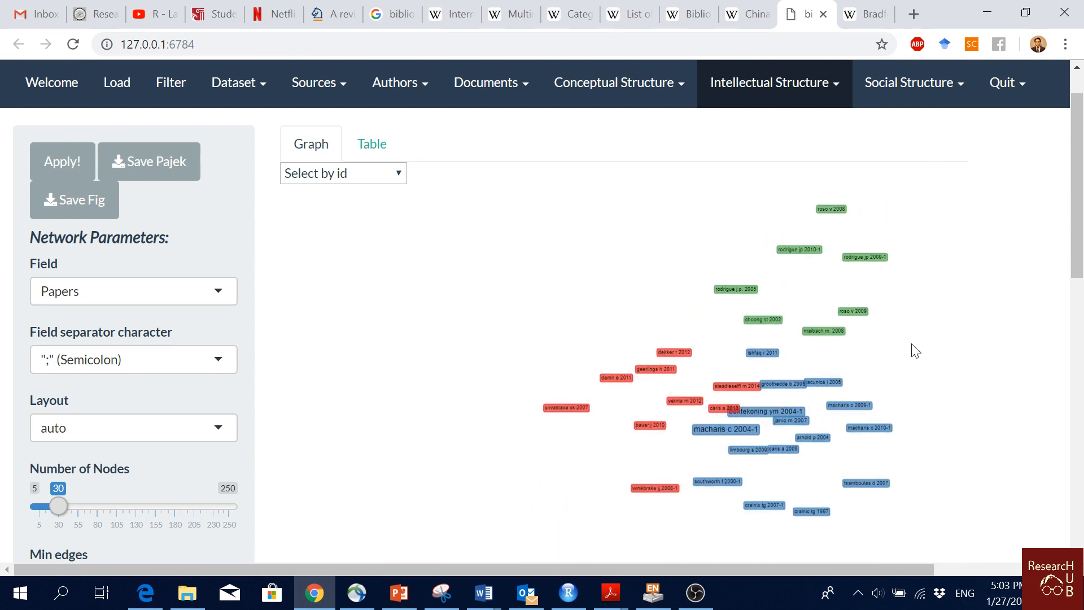
pyautogui.click(726, 294)
pyautogui.click(826, 355)
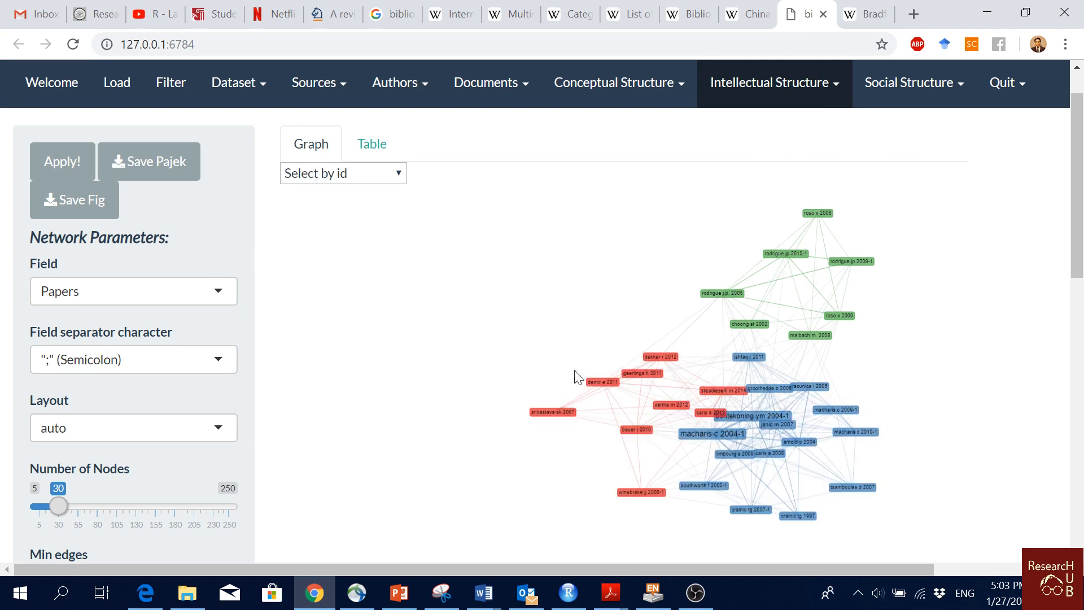
pyautogui.moveTo(574, 371); pyautogui.dragTo(541, 316)
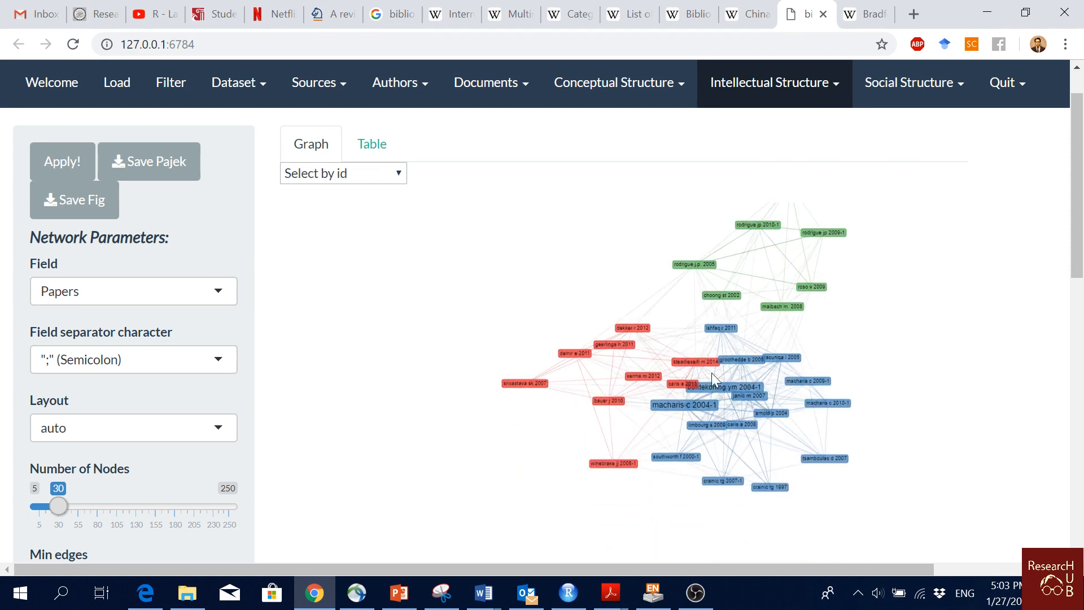
# Set the co-citation network's number of nodes to 54, regenerate it and view the whole graph.
pyautogui.scroll(-5, 189, 334)
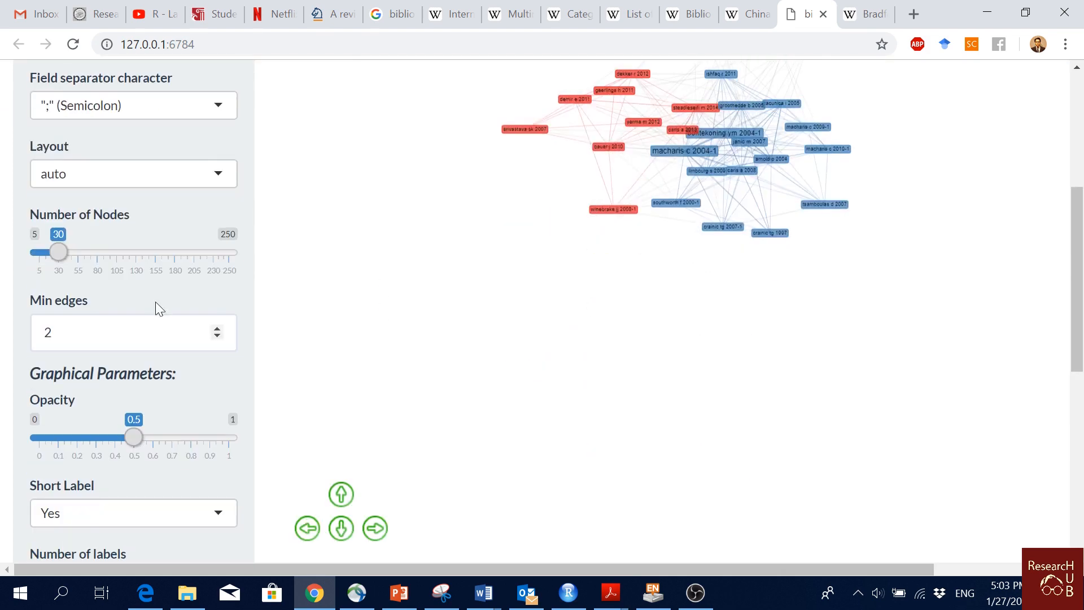
pyautogui.moveTo(59, 252); pyautogui.dragTo(80, 263)
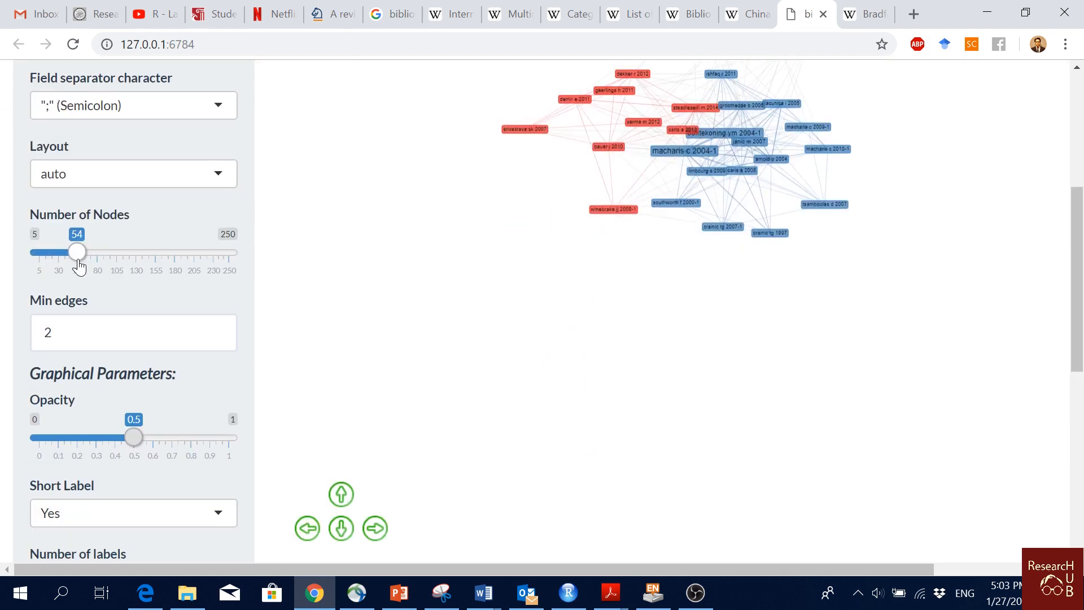
pyautogui.scroll(5, 85, 265)
pyautogui.click(60, 217)
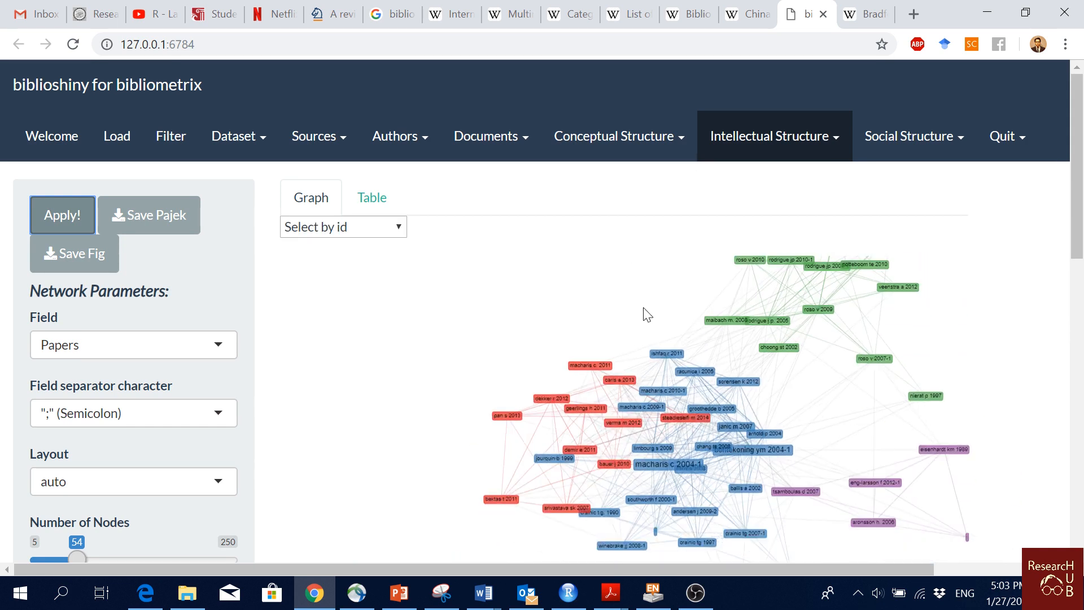
pyautogui.moveTo(946, 356); pyautogui.dragTo(929, 436)
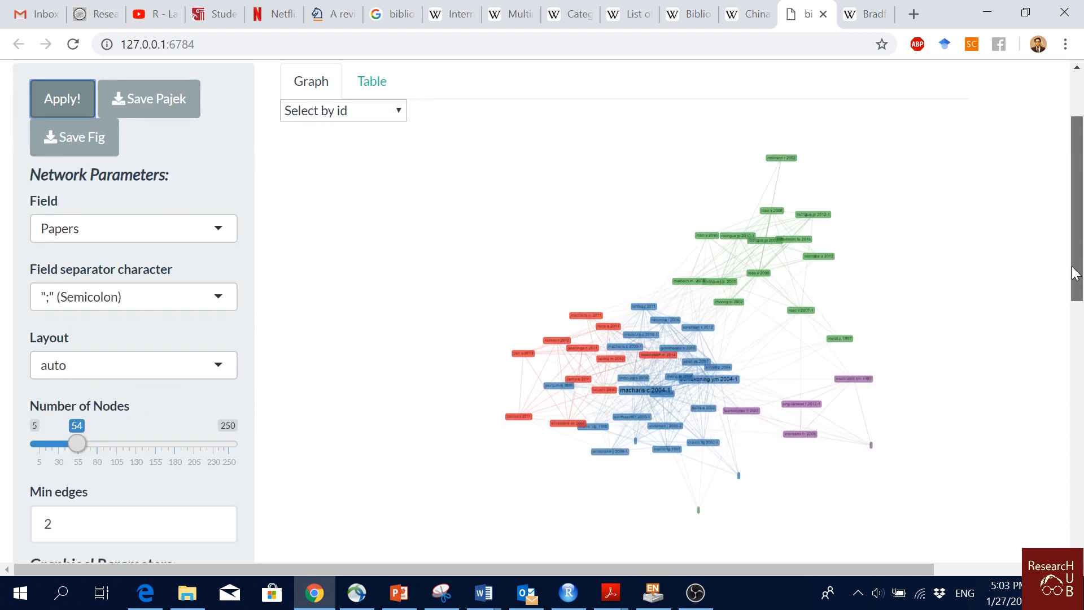
pyautogui.moveTo(1069, 237); pyautogui.dragTo(1070, 277)
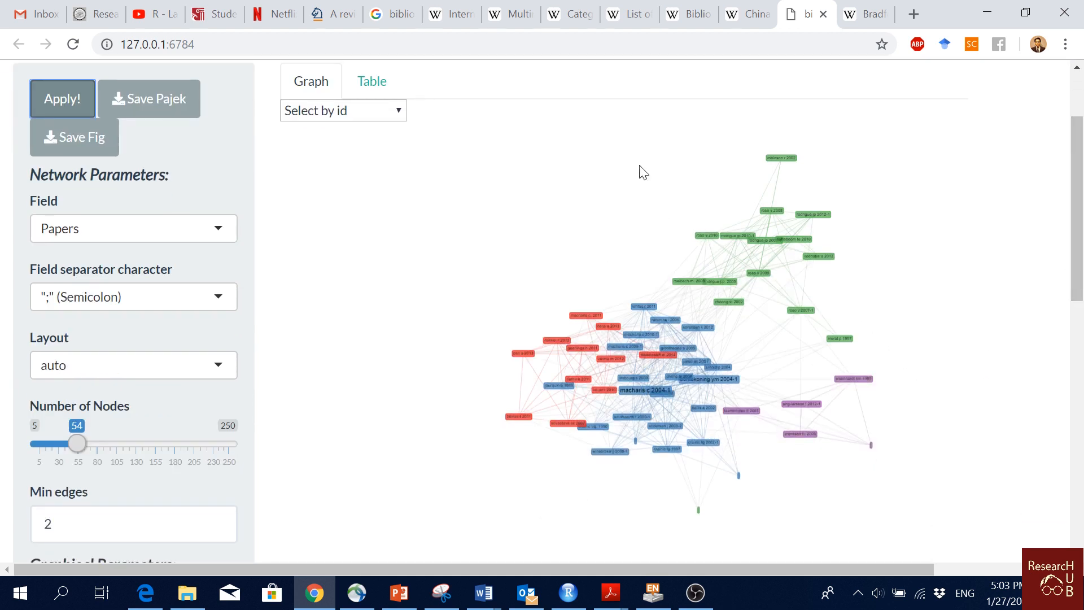
# Look through the co-citation table for each paper's cluster and centrality, and return to the graph.
pyautogui.click(370, 81)
pyautogui.scroll(-2, 670, 323)
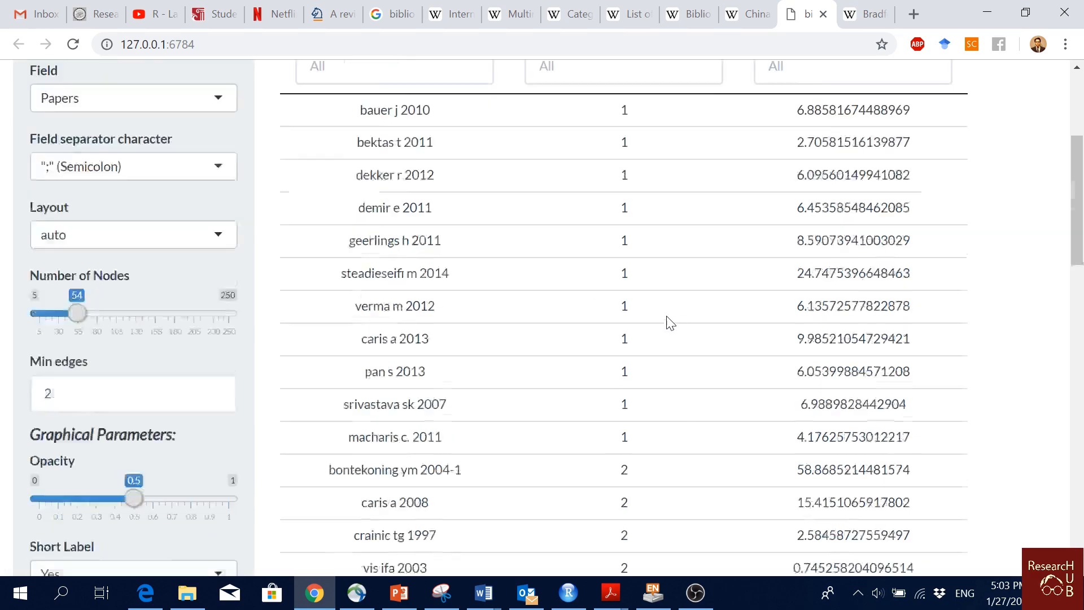
pyautogui.scroll(-12, 670, 323)
pyautogui.scroll(12, 655, 316)
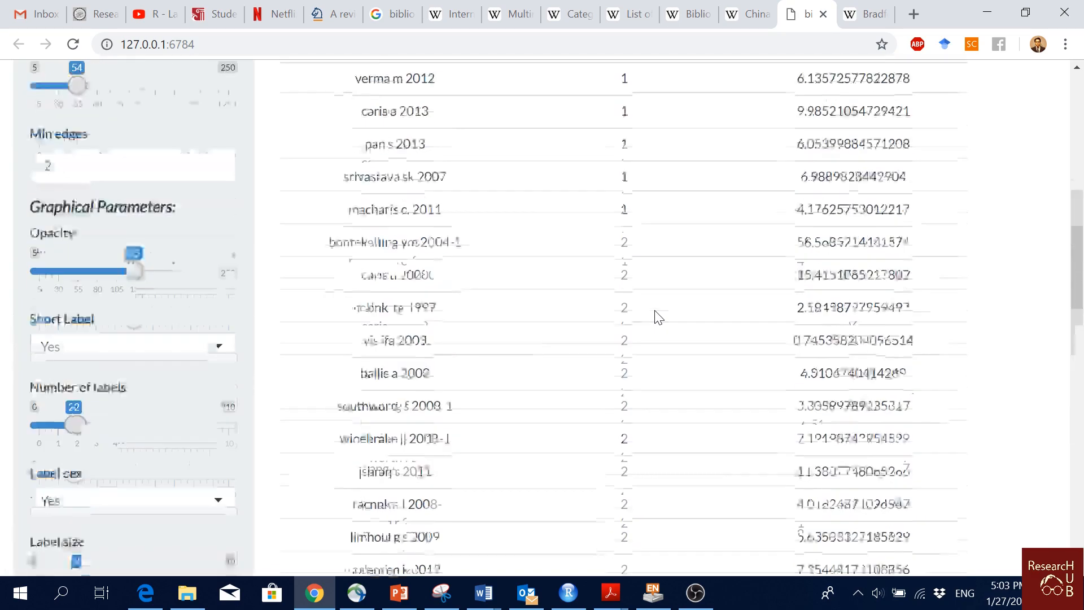
pyautogui.scroll(-12, 652, 315)
pyautogui.scroll(12, 648, 316)
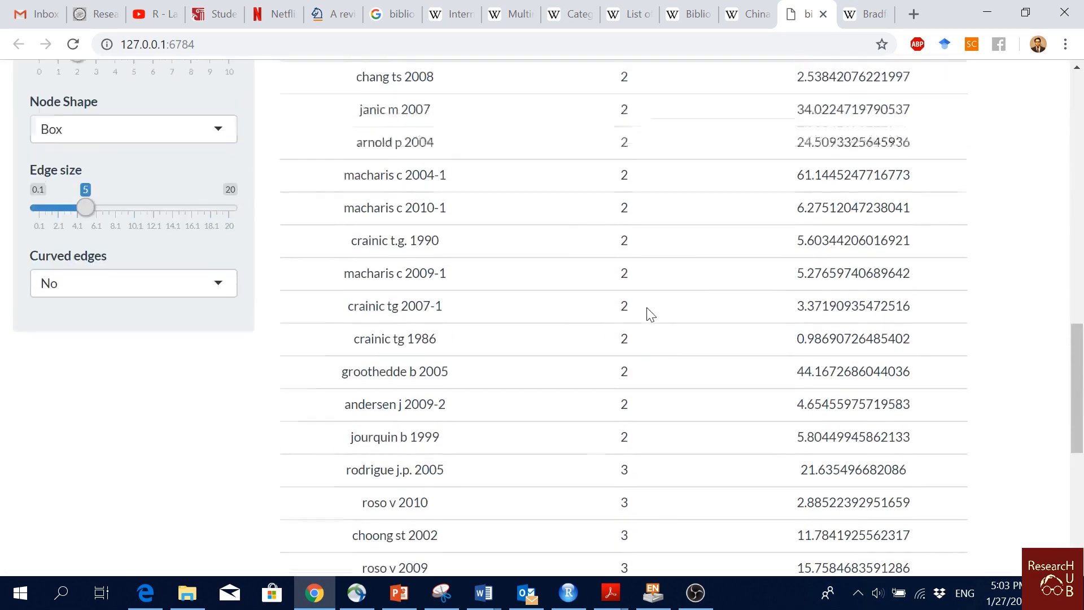
pyautogui.click(308, 199)
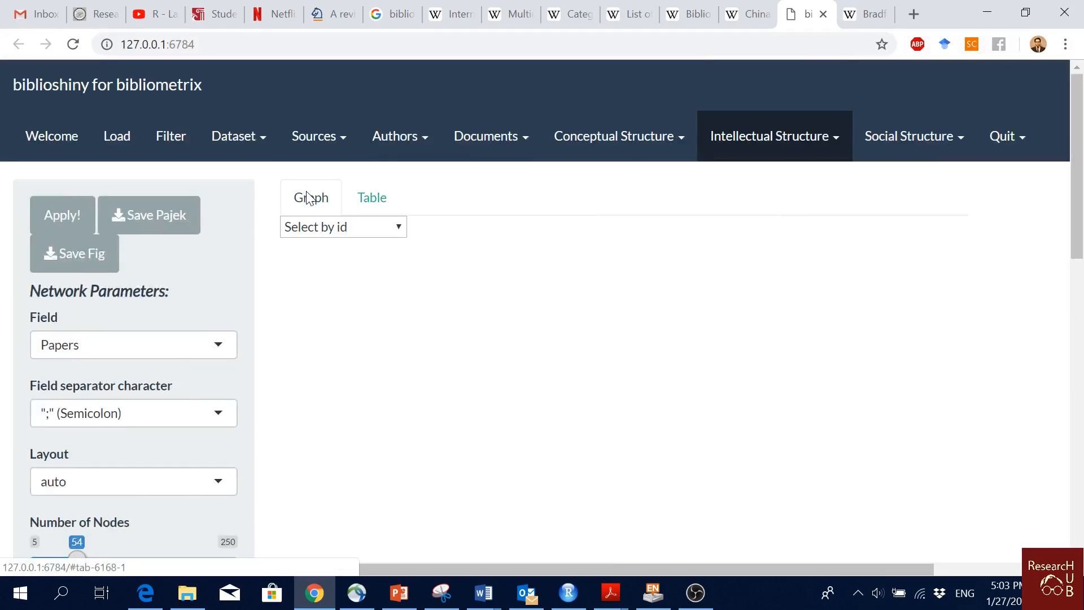
# Review the network's graphical parameters, set the field to Authors and regenerate the co-citation network.
pyautogui.scroll(-5, 104, 397)
pyautogui.scroll(-5, 97, 390)
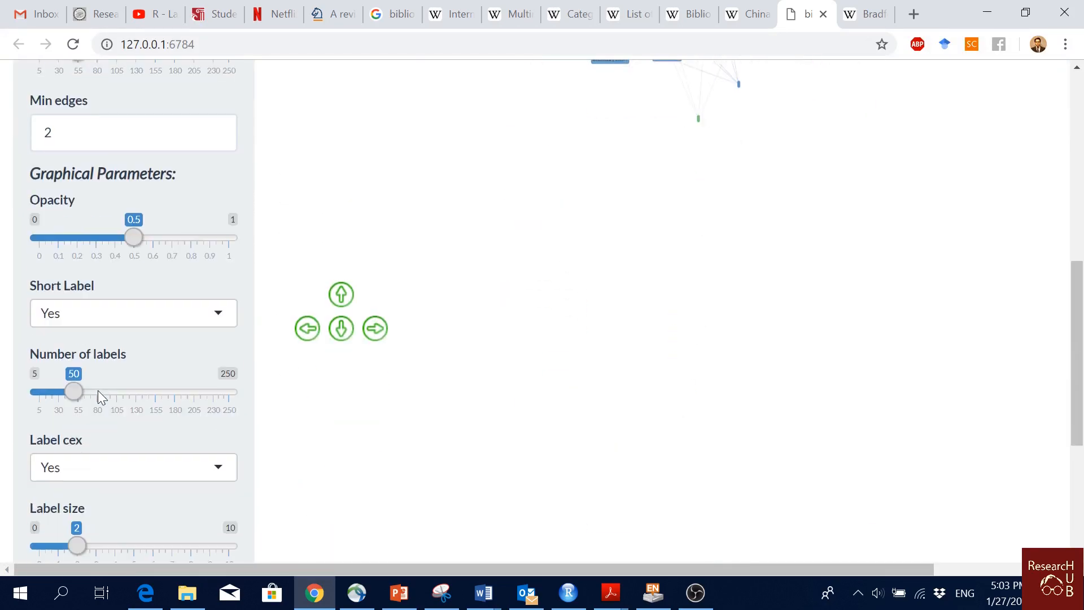
pyautogui.scroll(-5, 106, 389)
pyautogui.scroll(13, 107, 391)
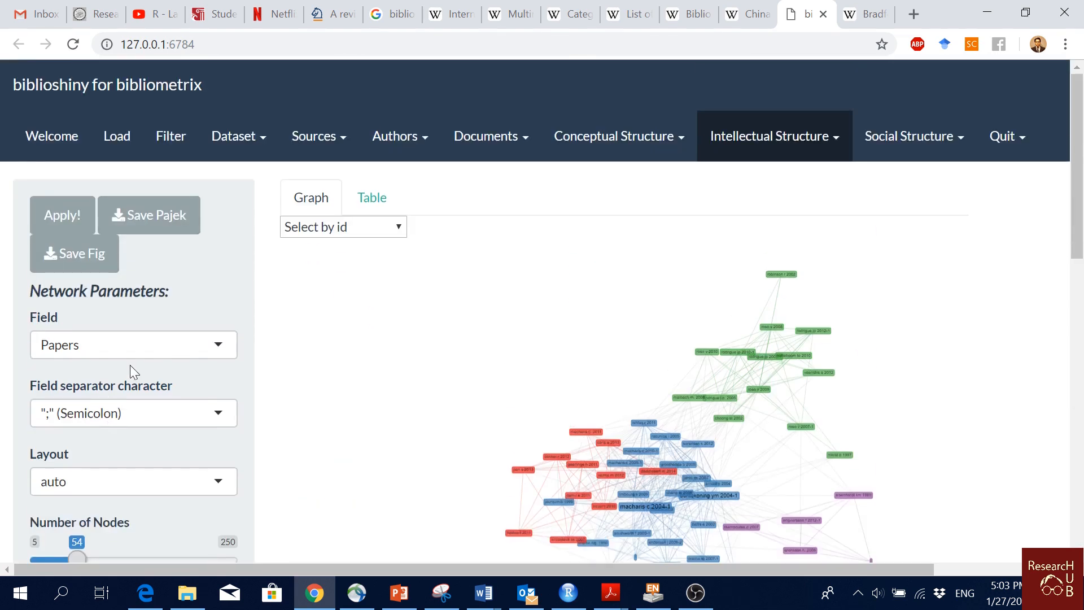
pyautogui.click(129, 349)
pyautogui.click(107, 402)
pyautogui.click(71, 220)
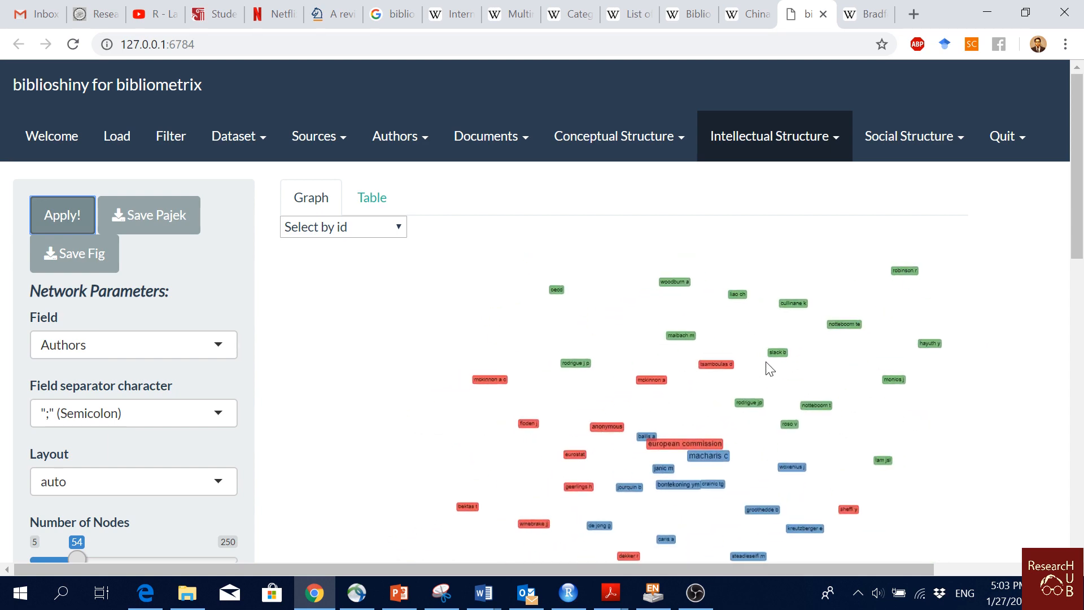
# Examine the author co-citation graph up close around its most prominent central nodes.
pyautogui.scroll(3, 761, 438)
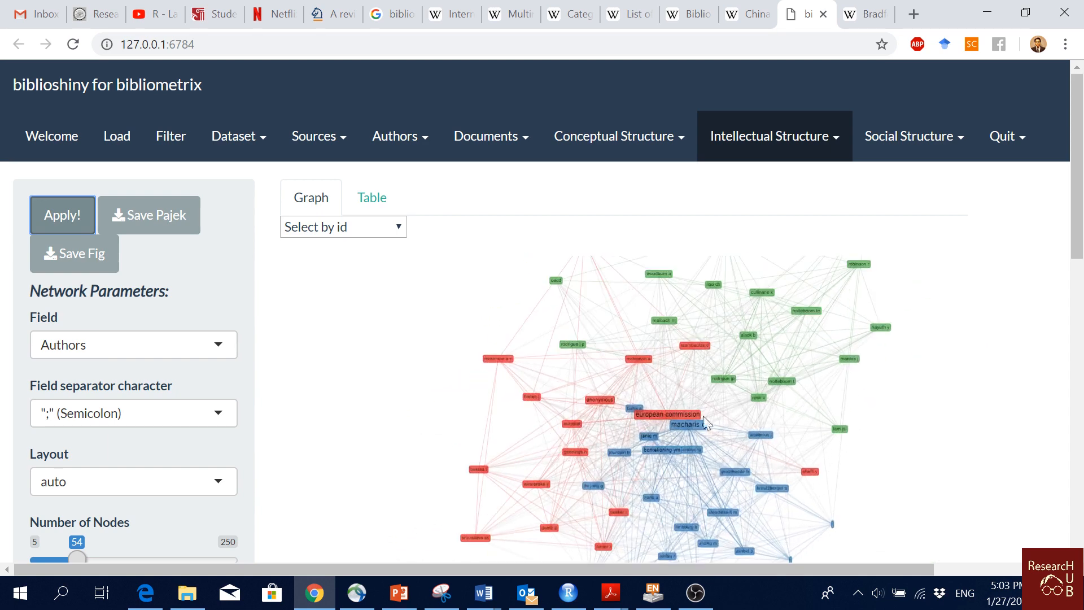
pyautogui.click(713, 415)
pyautogui.moveTo(749, 406); pyautogui.dragTo(789, 433)
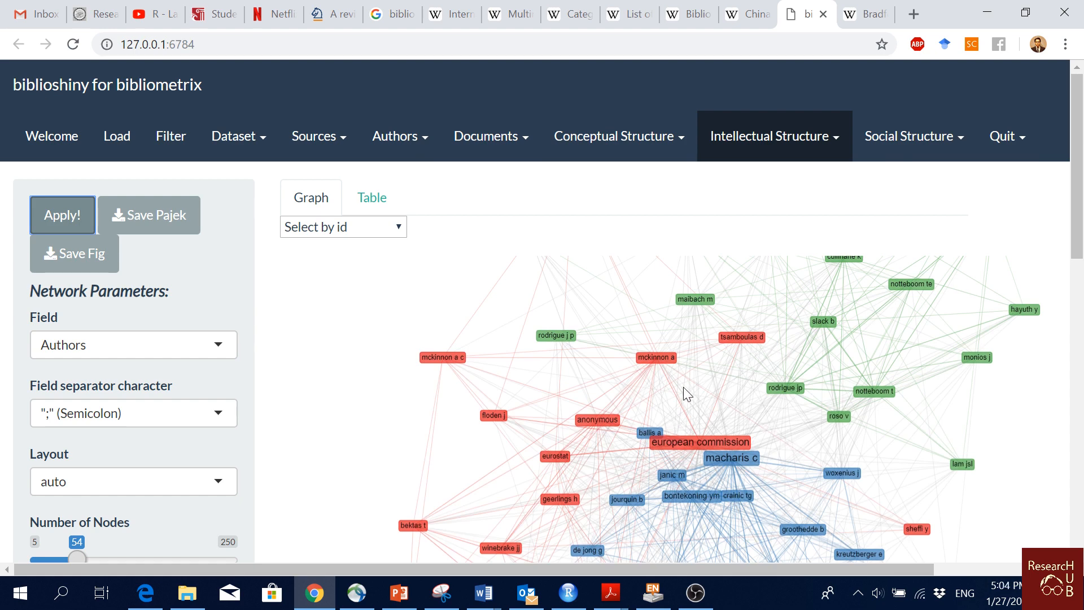
pyautogui.scroll(-2, 685, 390)
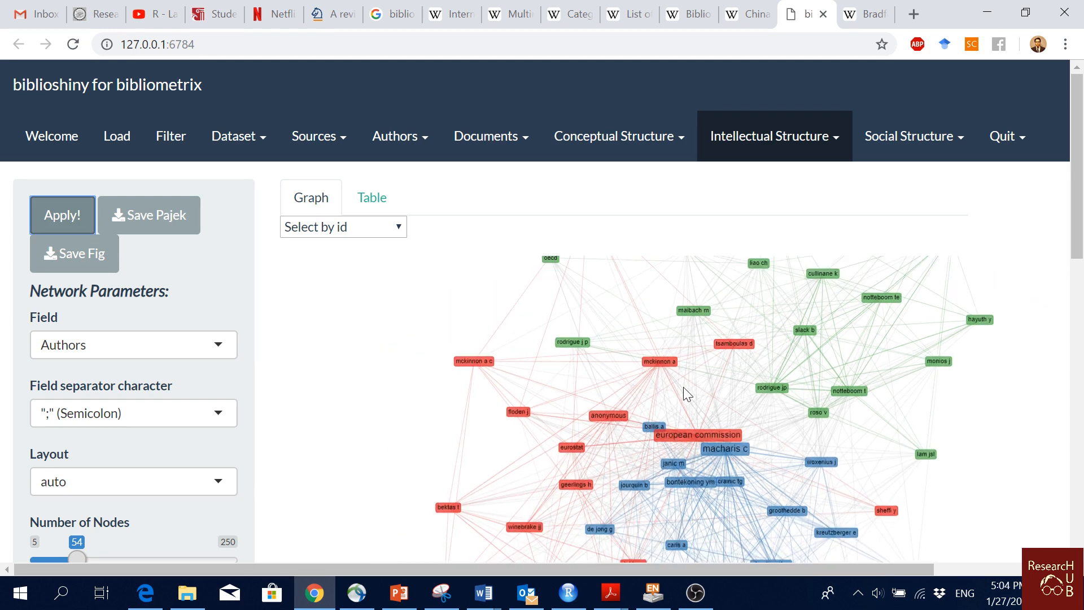
# Set the co-citation network's field to Sources, regenerate it and view its central nodes up close.
pyautogui.click(140, 348)
pyautogui.click(120, 431)
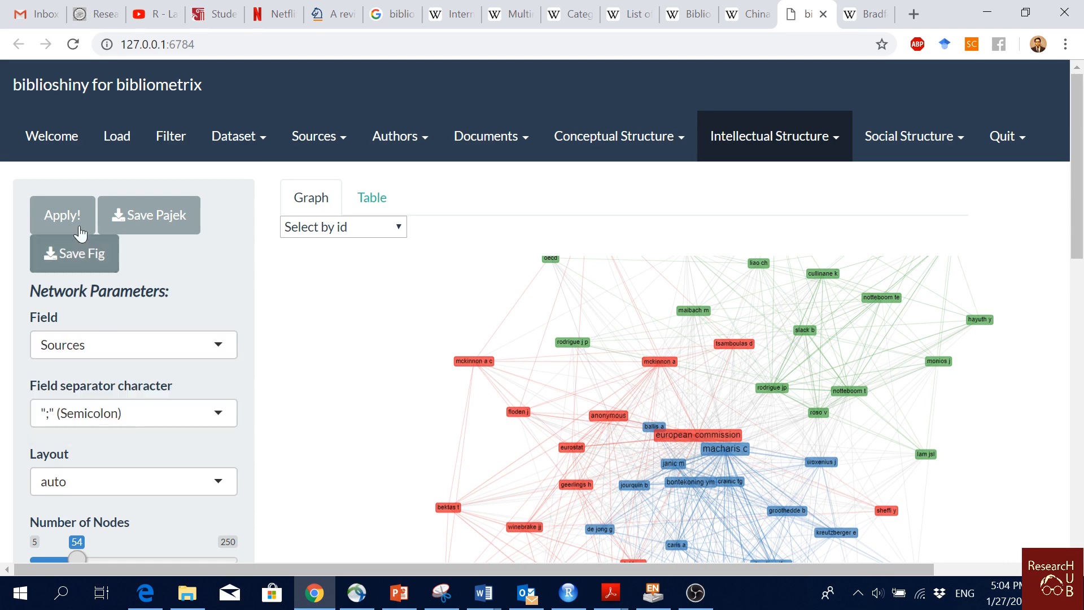
pyautogui.click(71, 216)
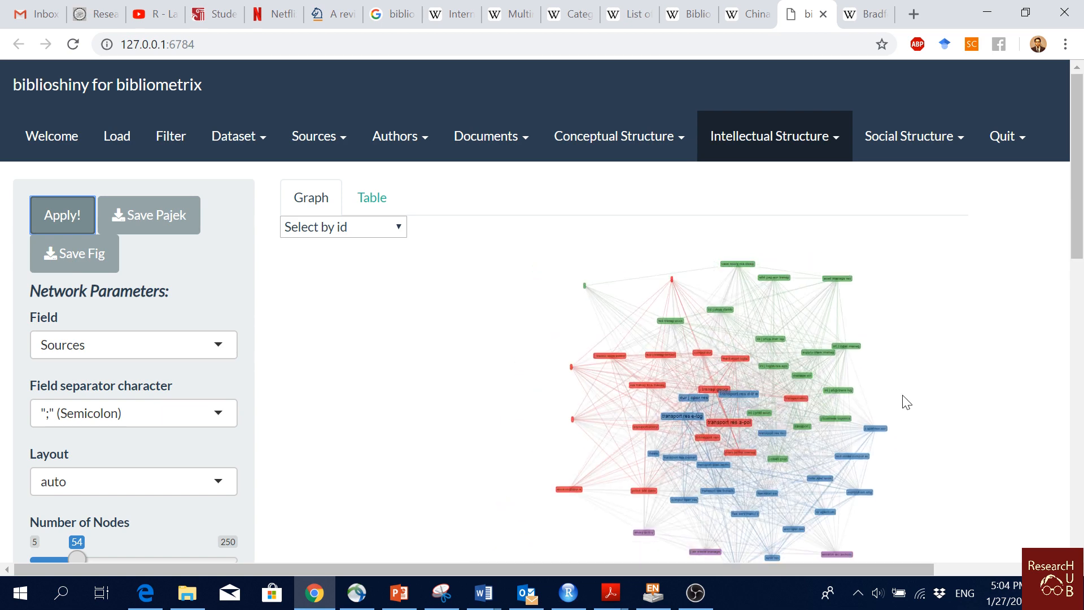
pyautogui.scroll(3, 906, 402)
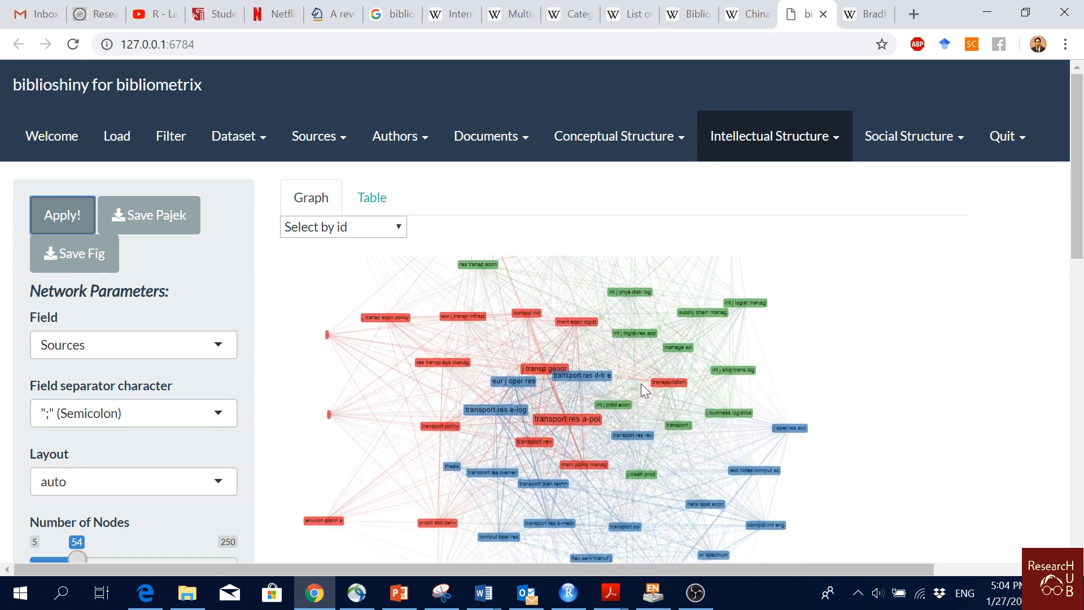
pyautogui.moveTo(642, 384); pyautogui.dragTo(731, 399)
pyautogui.scroll(2, 733, 400)
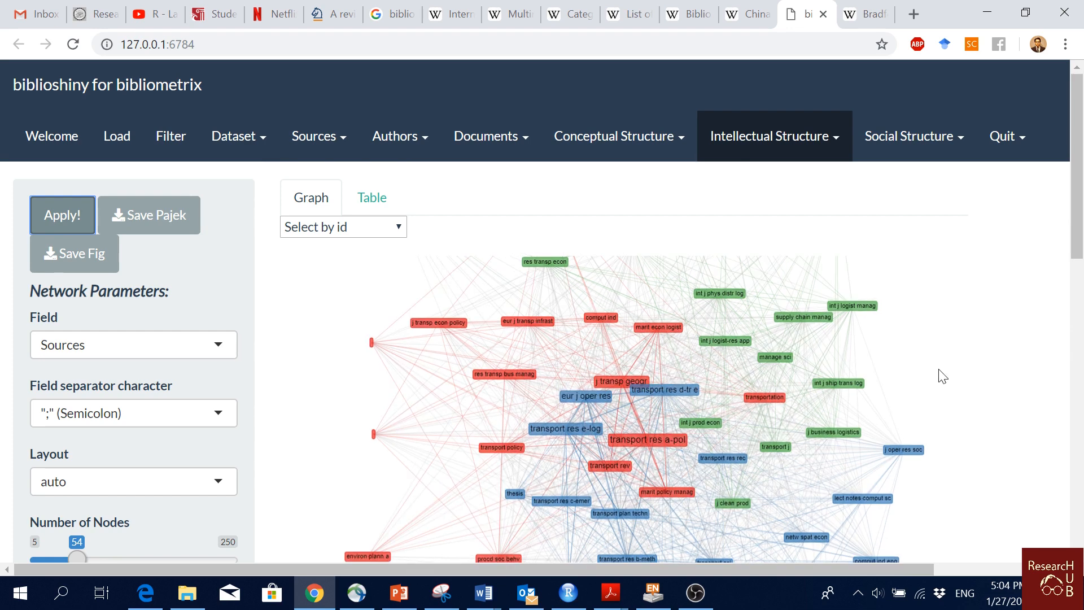
# Open the Historiograph and look over the whole historical direct citation network.
pyautogui.click(835, 152)
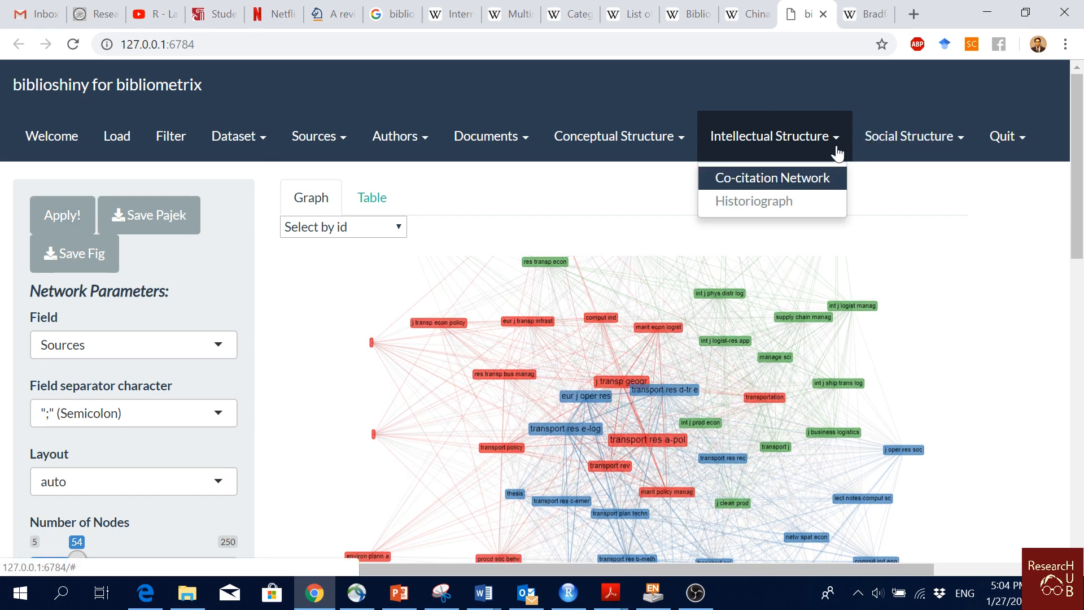
pyautogui.click(788, 206)
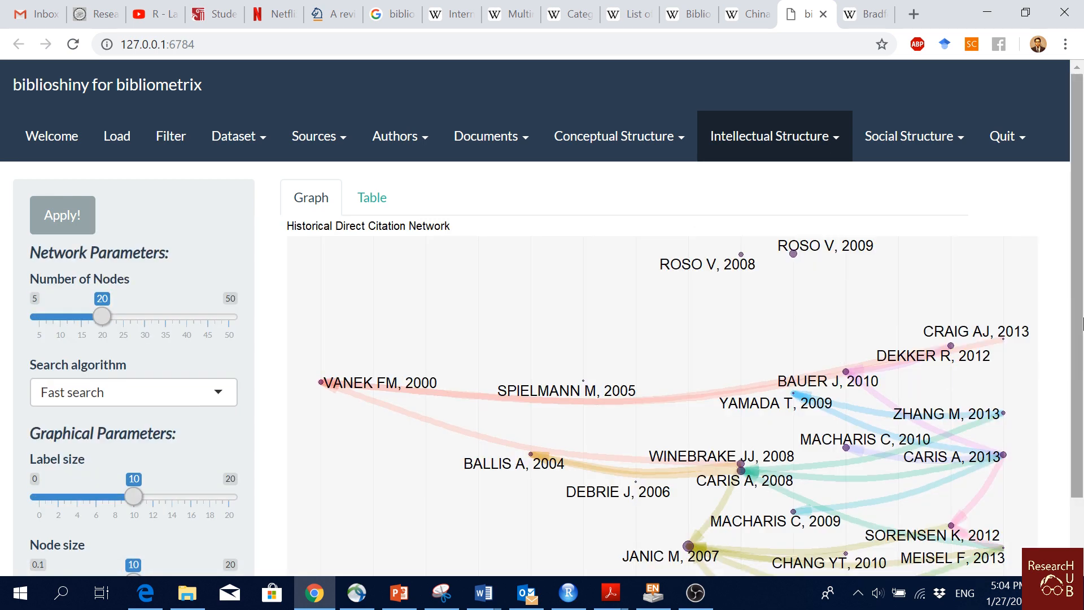
pyautogui.scroll(-1, 774, 344)
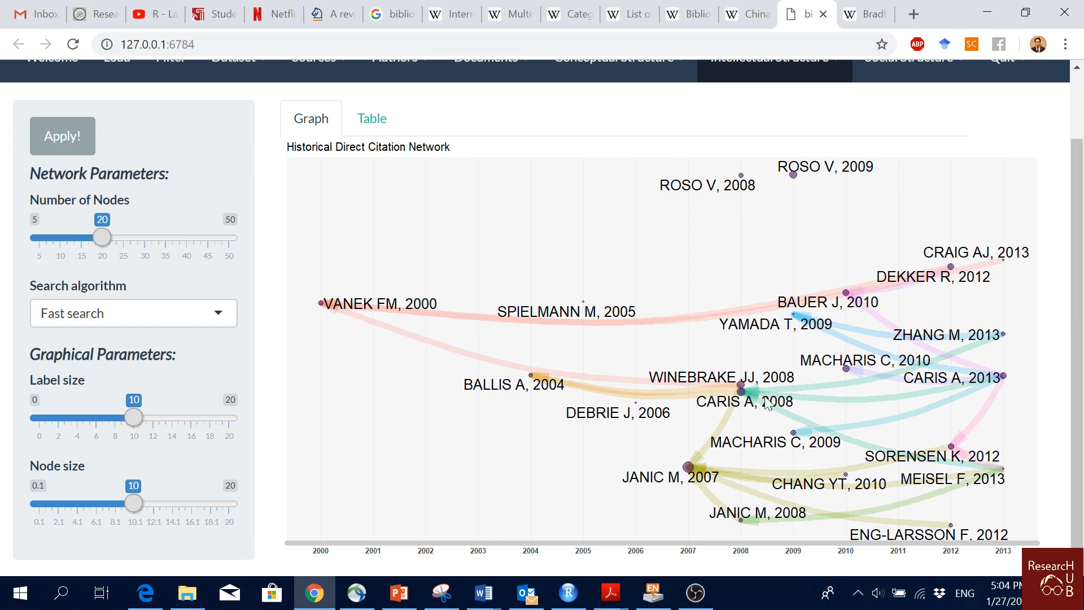
pyautogui.scroll(2, 905, 326)
pyautogui.scroll(-2, 905, 327)
# Check the historiograph's search algorithm options and set its number of nodes to 22.
pyautogui.click(167, 317)
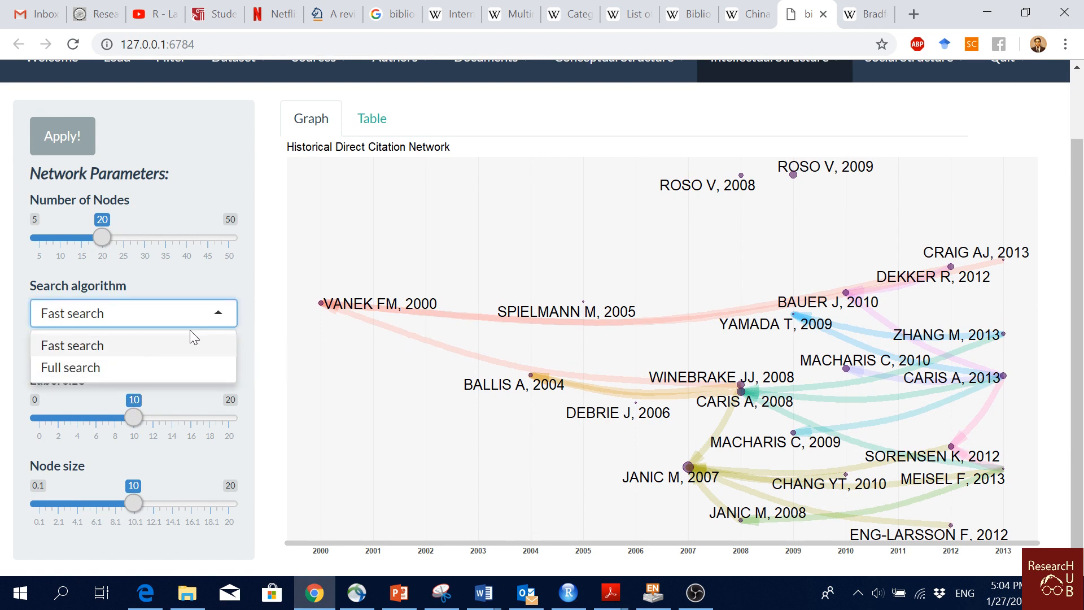
pyautogui.click(265, 304)
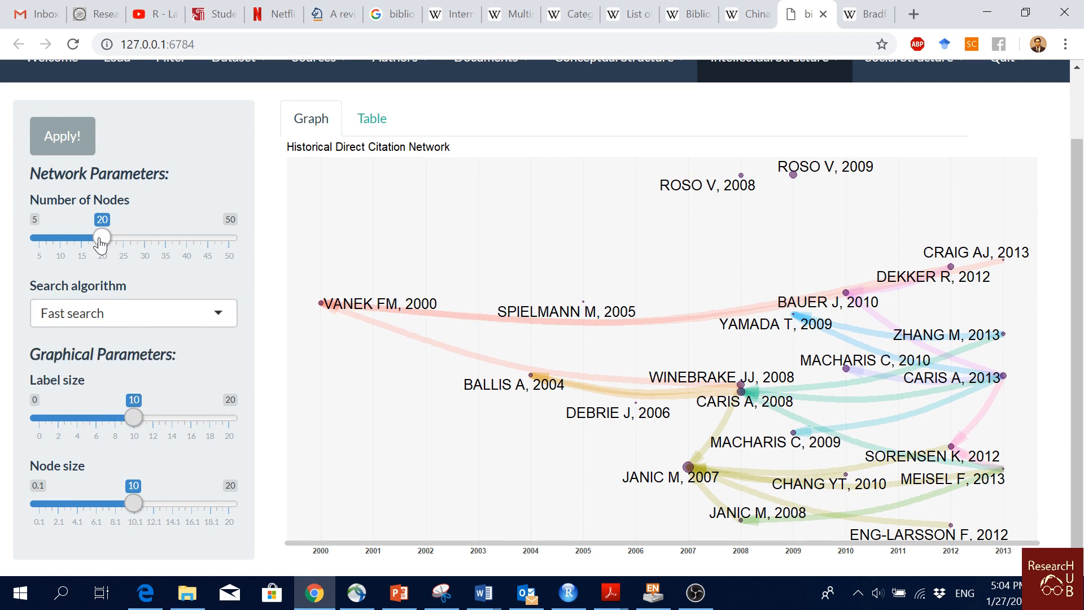
pyautogui.moveTo(99, 239)
pyautogui.mouseDown()
pyautogui.moveTo(89, 238)
pyautogui.moveTo(108, 244)
pyautogui.mouseUp()
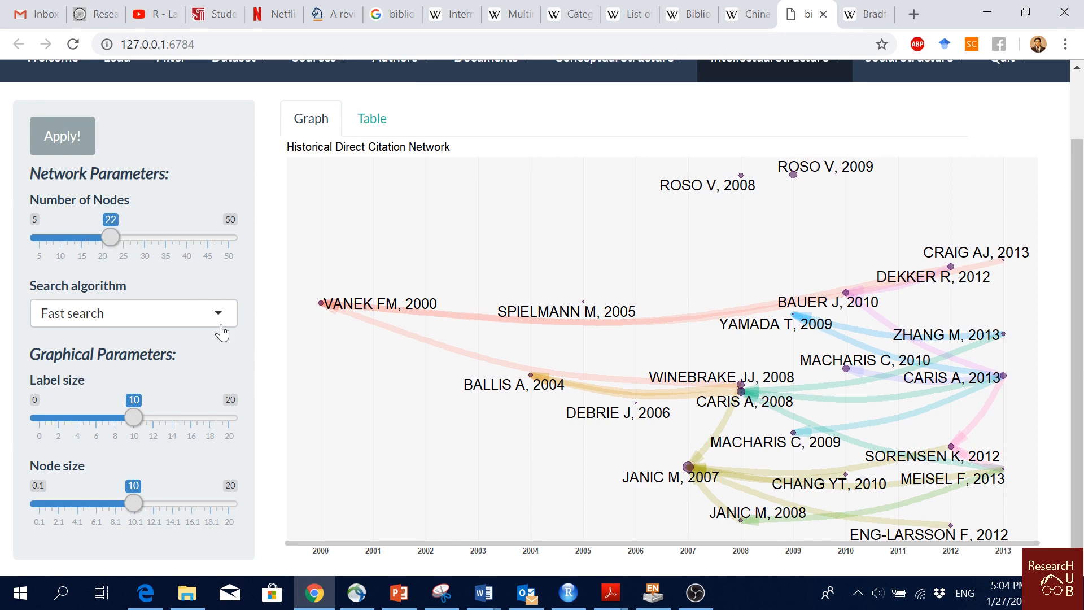
# Open the Collaboration Network under the social structure analyses and look over the author clusters.
pyautogui.scroll(2, 229, 406)
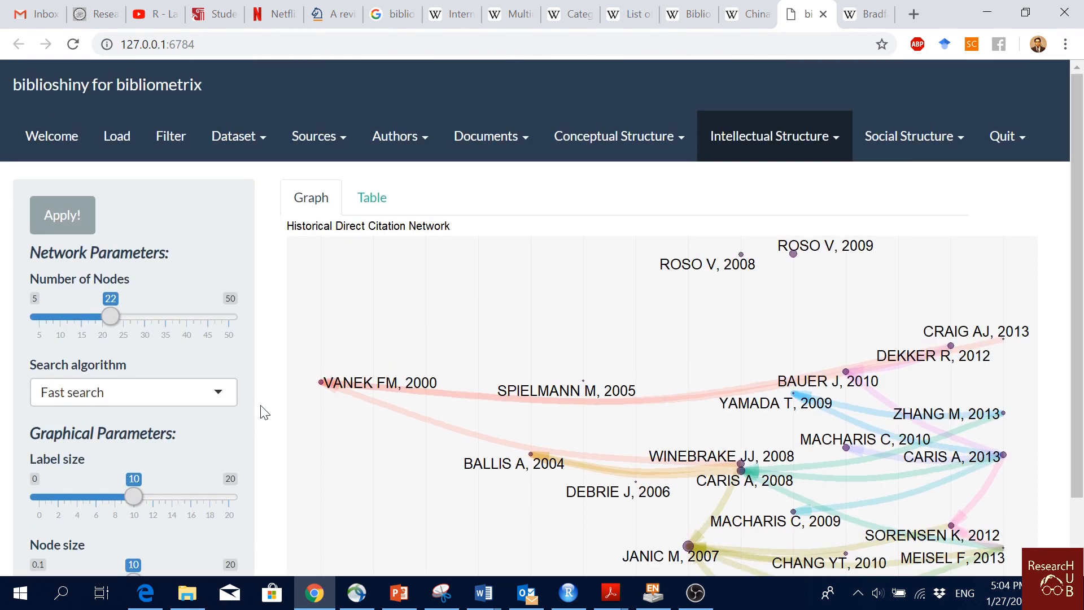
pyautogui.click(831, 151)
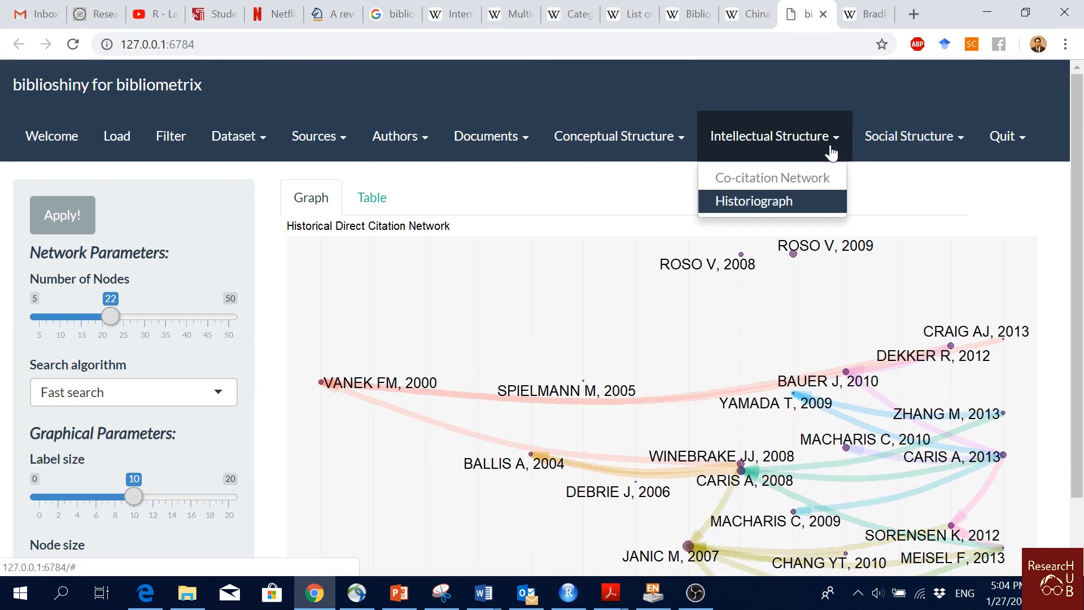
pyautogui.click(962, 139)
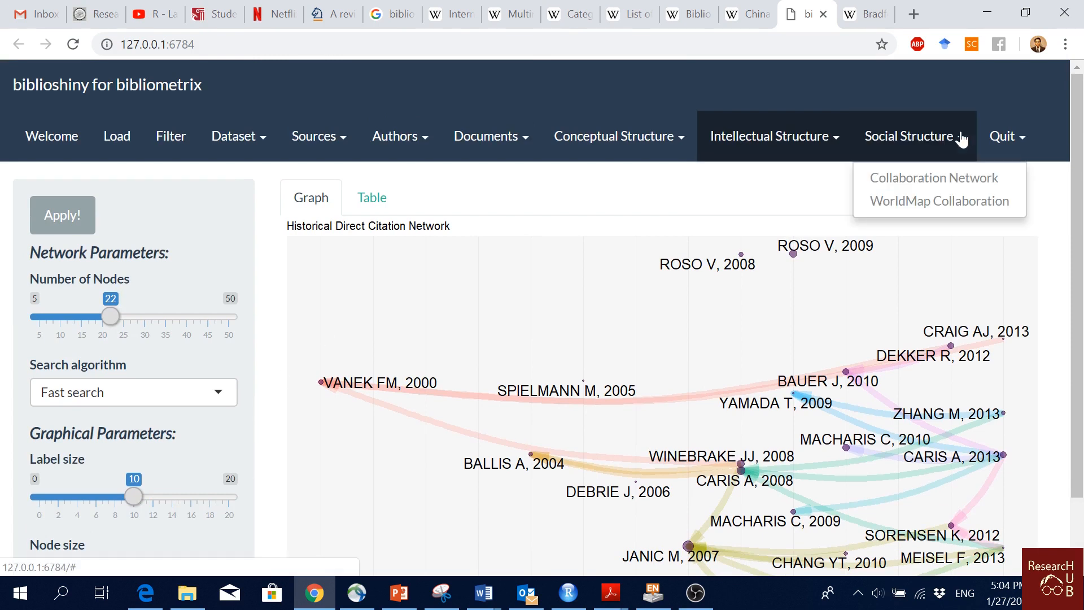
pyautogui.click(932, 177)
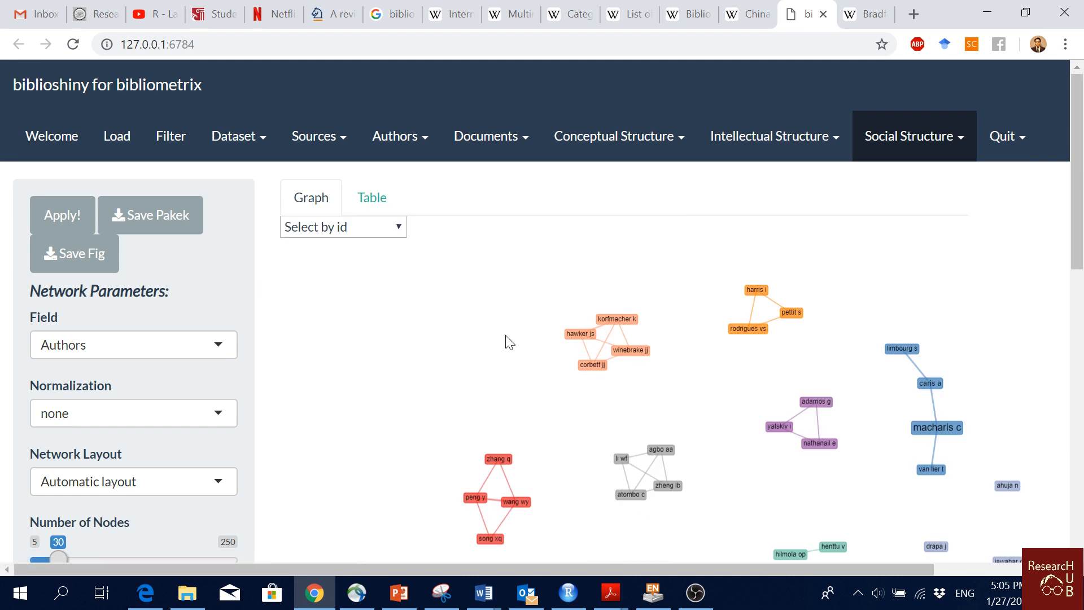
pyautogui.moveTo(507, 337); pyautogui.dragTo(474, 305)
pyautogui.scroll(-2, 737, 377)
pyautogui.moveTo(752, 440); pyautogui.dragTo(752, 417)
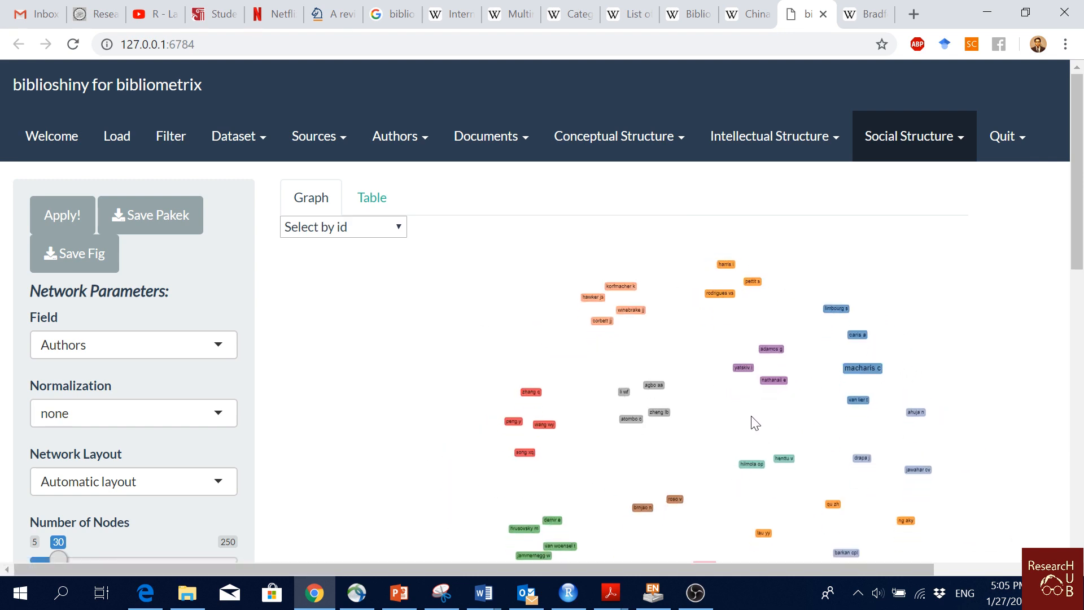
pyautogui.click(468, 395)
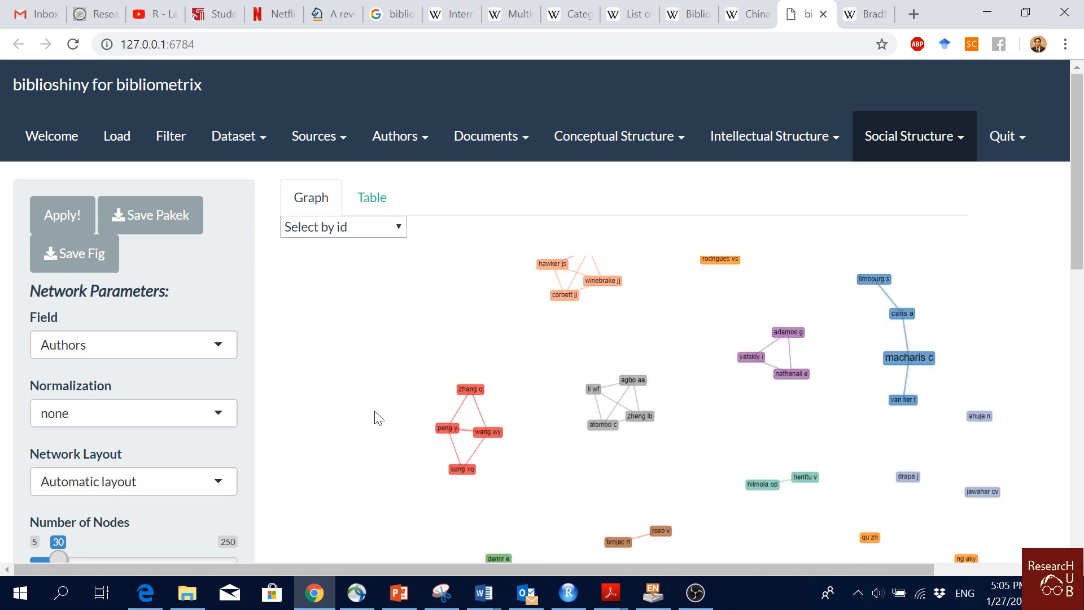
# Set the collaboration network's field to Institutions, regenerate it and view more of the graph.
pyautogui.click(179, 347)
pyautogui.click(116, 398)
pyautogui.click(65, 227)
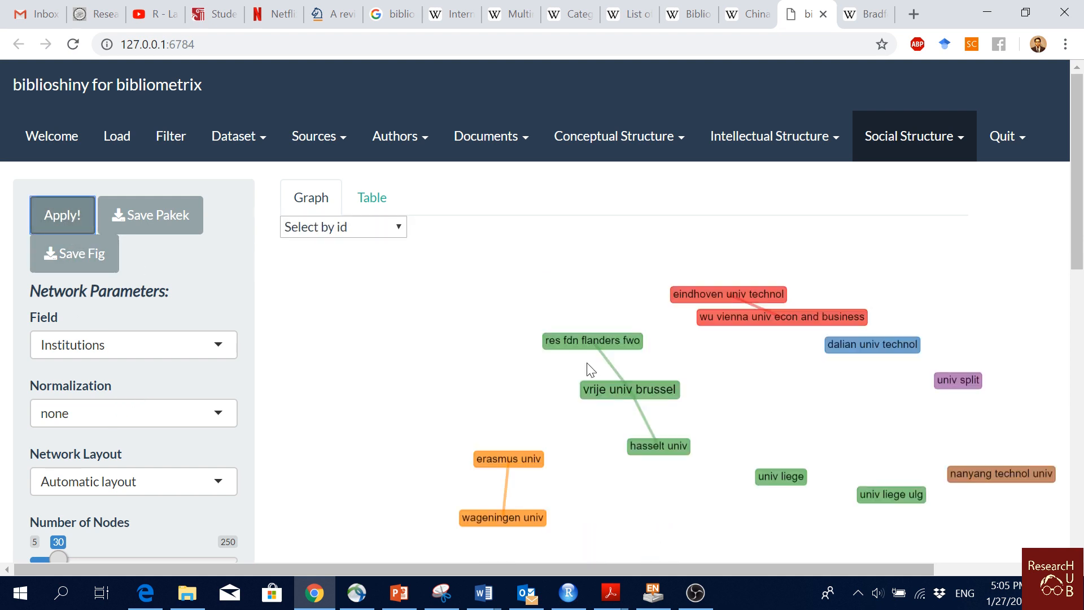
pyautogui.scroll(-1, 759, 471)
pyautogui.moveTo(700, 502); pyautogui.dragTo(660, 474)
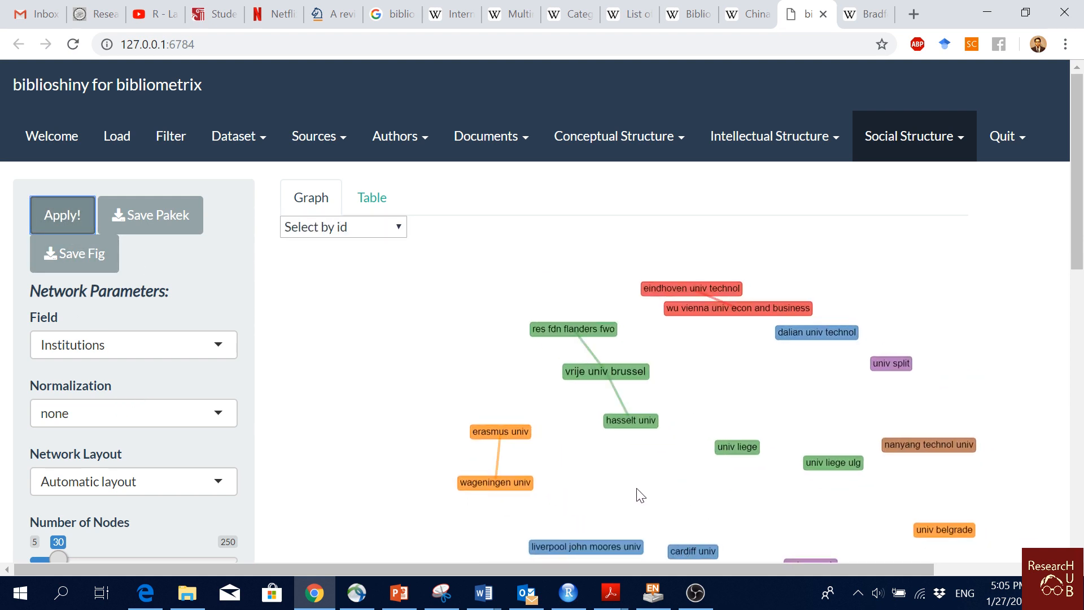
# Highlight the collaboration links of wageningen univ and wu vienna univ econ and business in the institution graph.
pyautogui.click(497, 489)
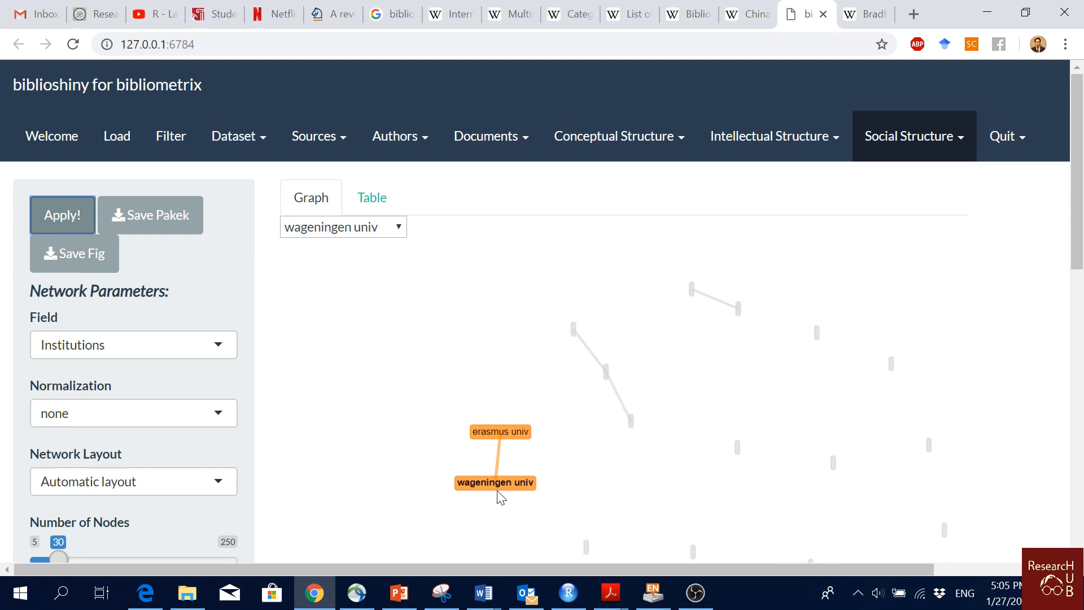
pyautogui.click(658, 472)
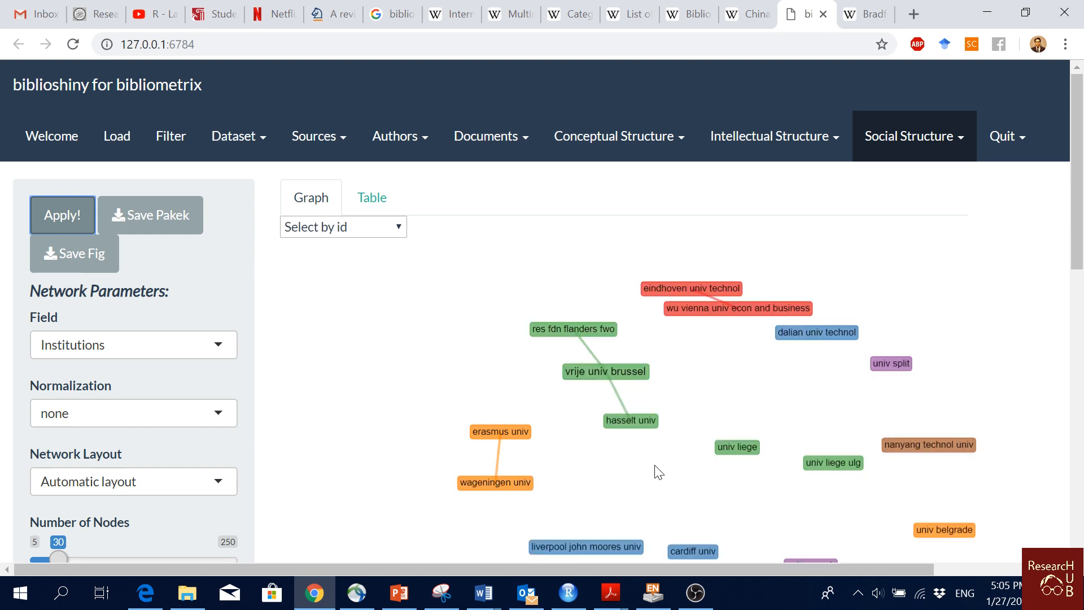
pyautogui.click(705, 311)
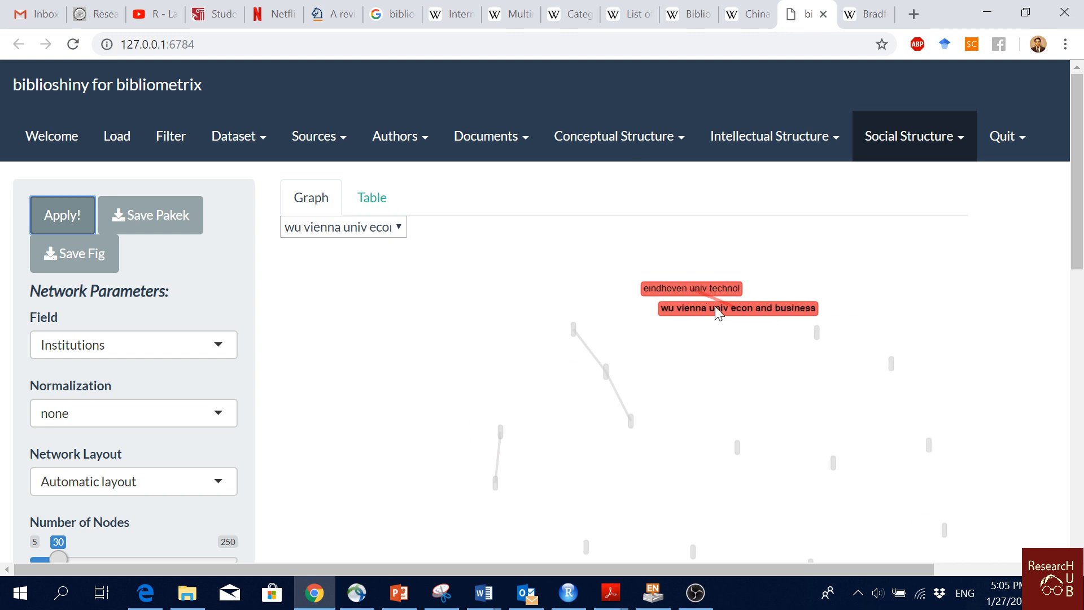
pyautogui.scroll(-1, 989, 378)
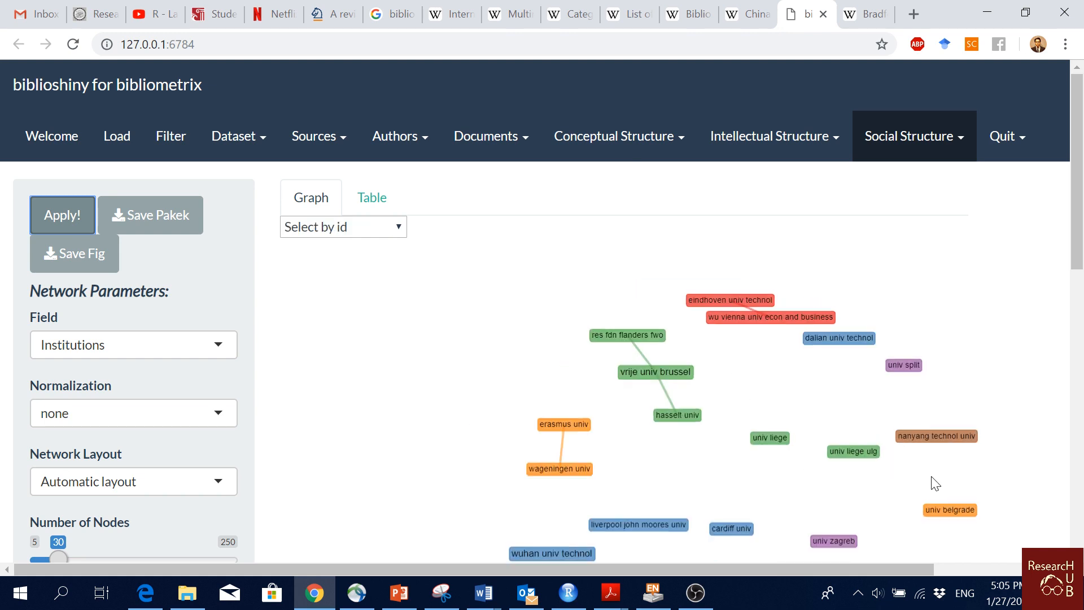
pyautogui.moveTo(932, 477); pyautogui.dragTo(887, 455)
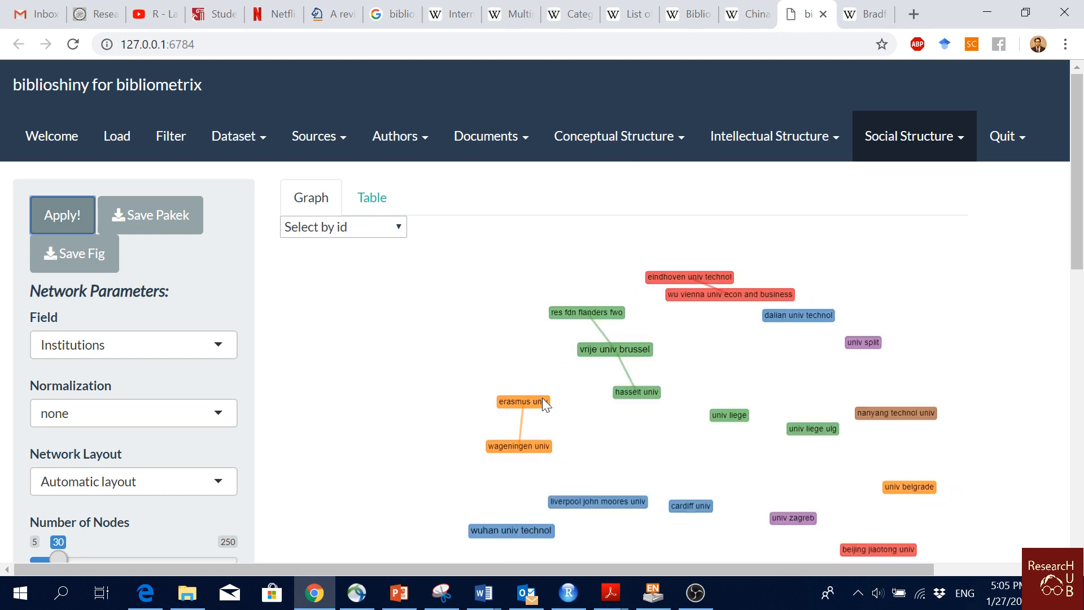
# Set the collaboration network's field to Countries, regenerate it and examine the links around united kingdom.
pyautogui.click(126, 338)
pyautogui.click(92, 422)
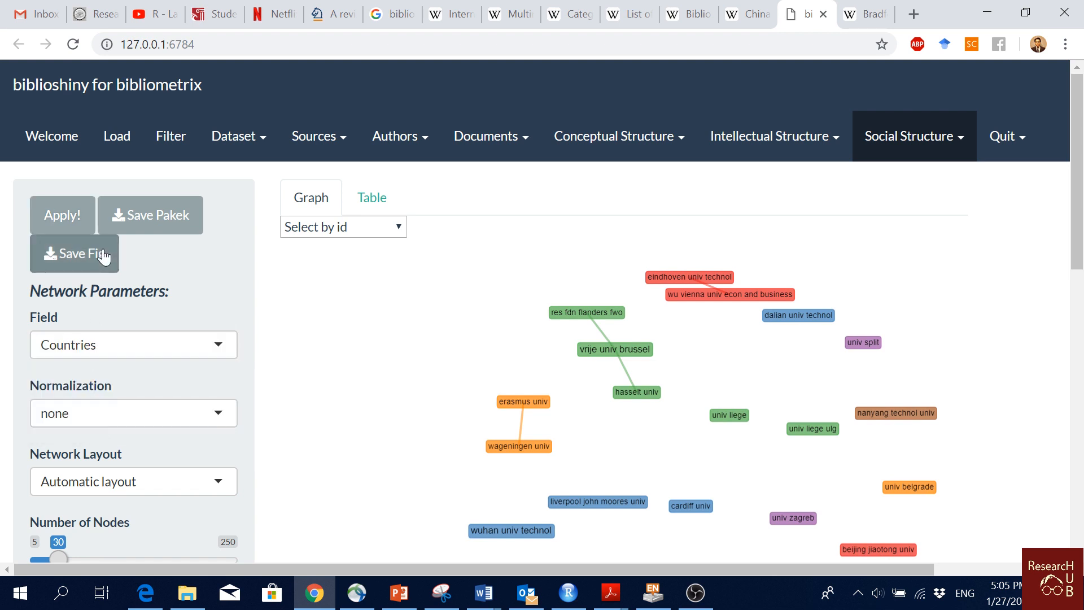
pyautogui.click(74, 223)
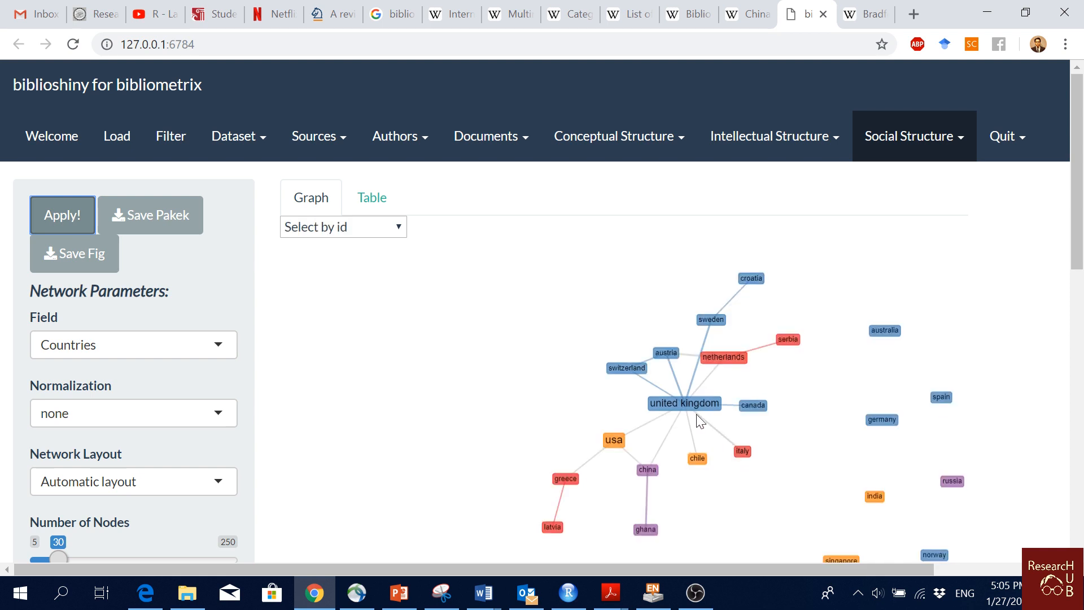
pyautogui.click(686, 410)
pyautogui.scroll(-3, 849, 496)
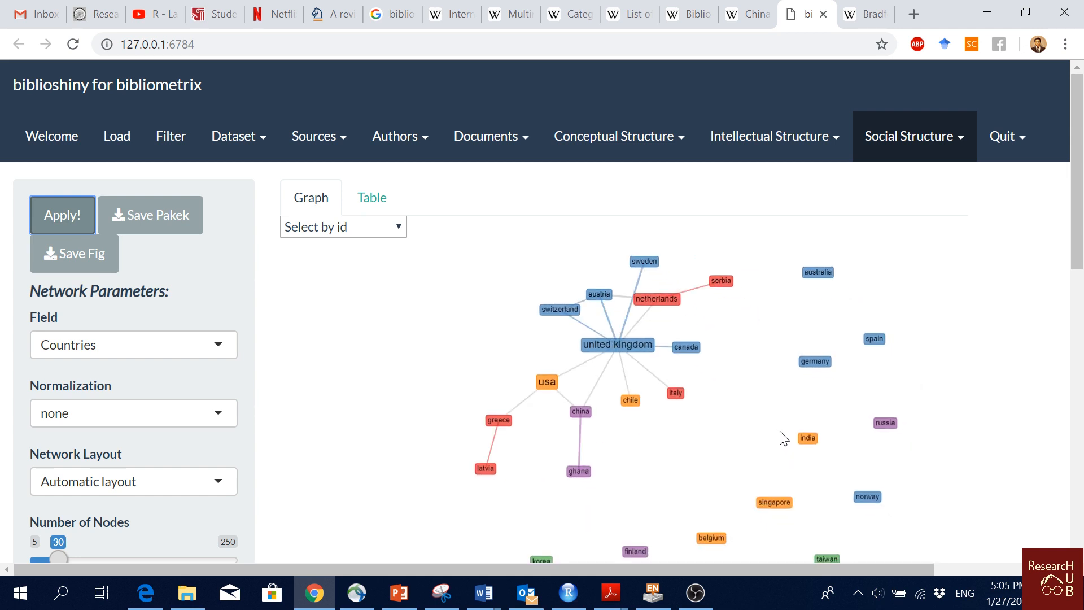
pyautogui.scroll(2, 732, 426)
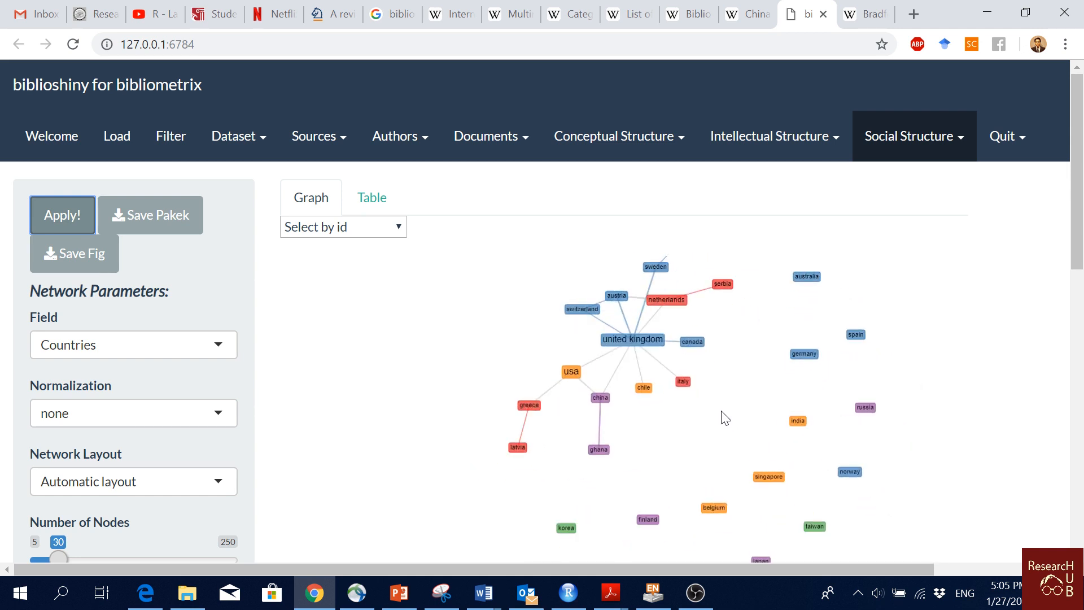
pyautogui.scroll(1, 732, 423)
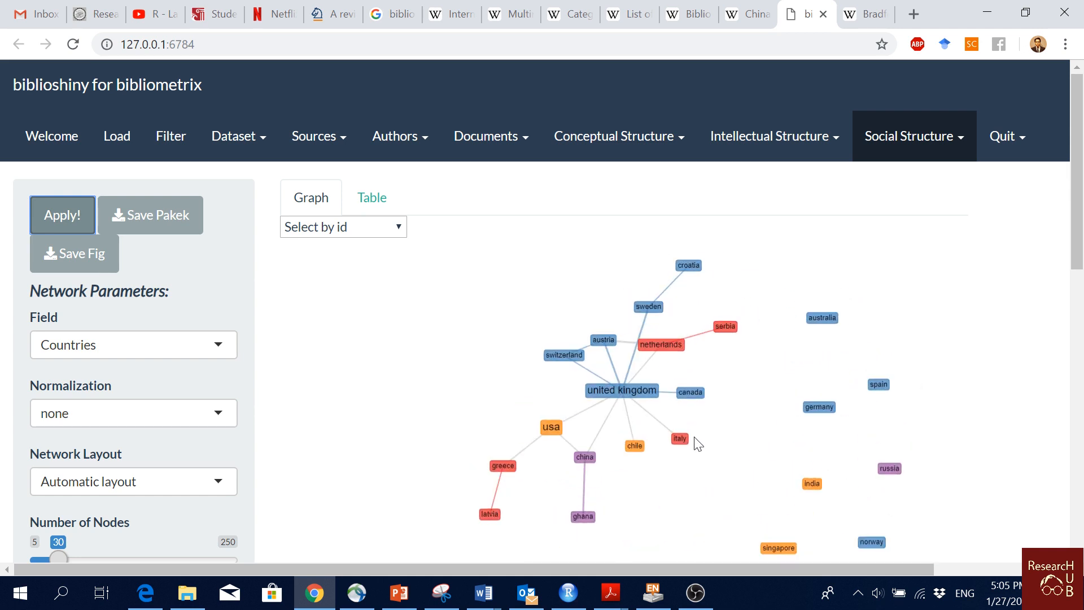
# Open the WorldMap Collaboration analysis and set the map's minimum edges to 1.
pyautogui.click(957, 147)
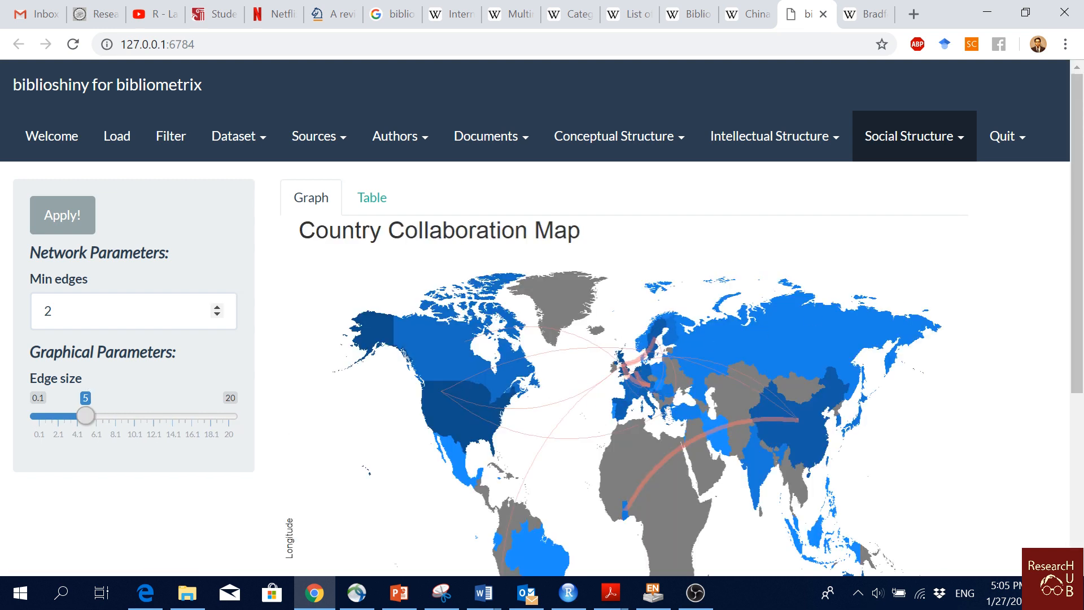
pyautogui.click(62, 311)
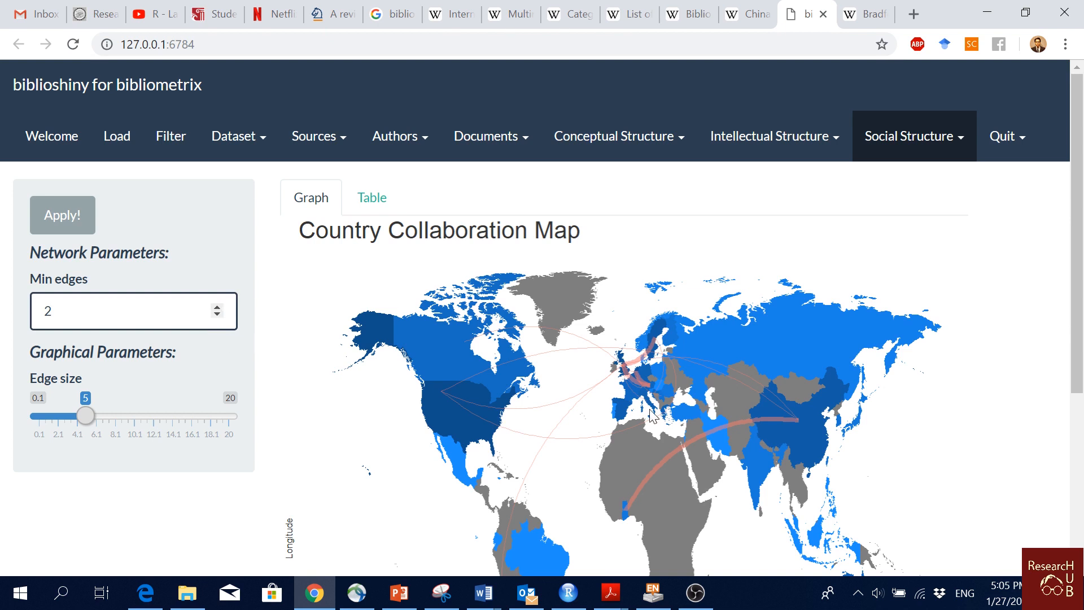
pyautogui.click(217, 314)
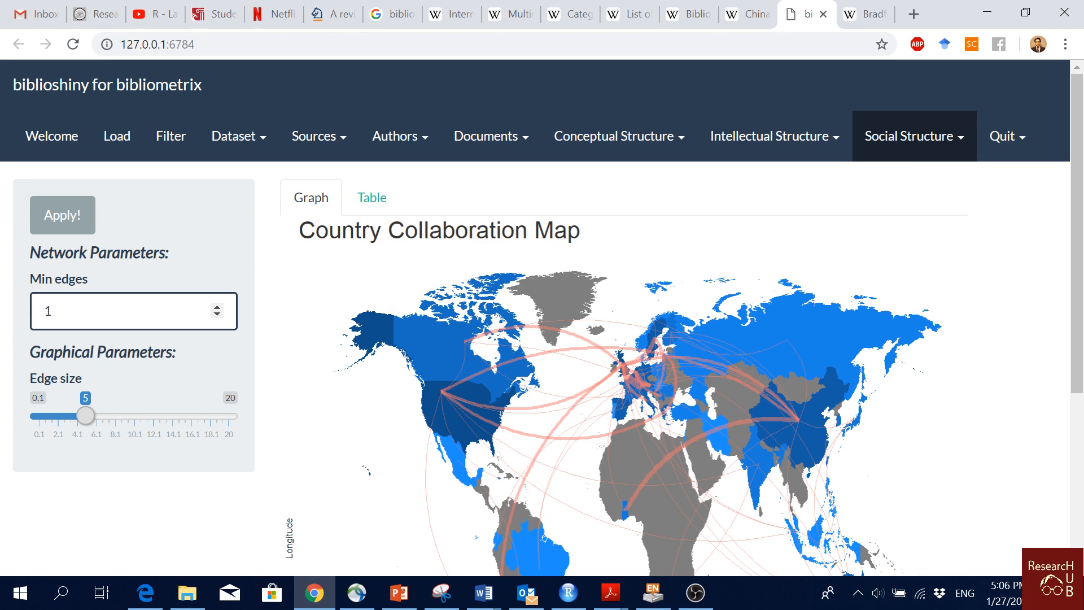
# Set the country collaboration map's minimum edges to 2 and edge size to 6.7, and look over the full map.
pyautogui.click(217, 307)
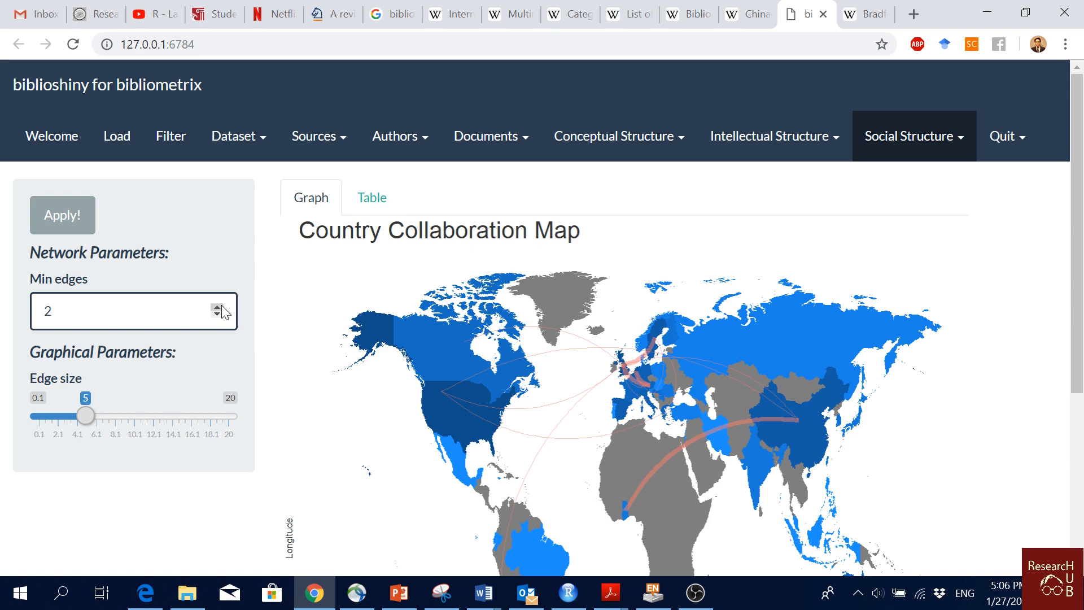
pyautogui.moveTo(85, 417); pyautogui.dragTo(102, 420)
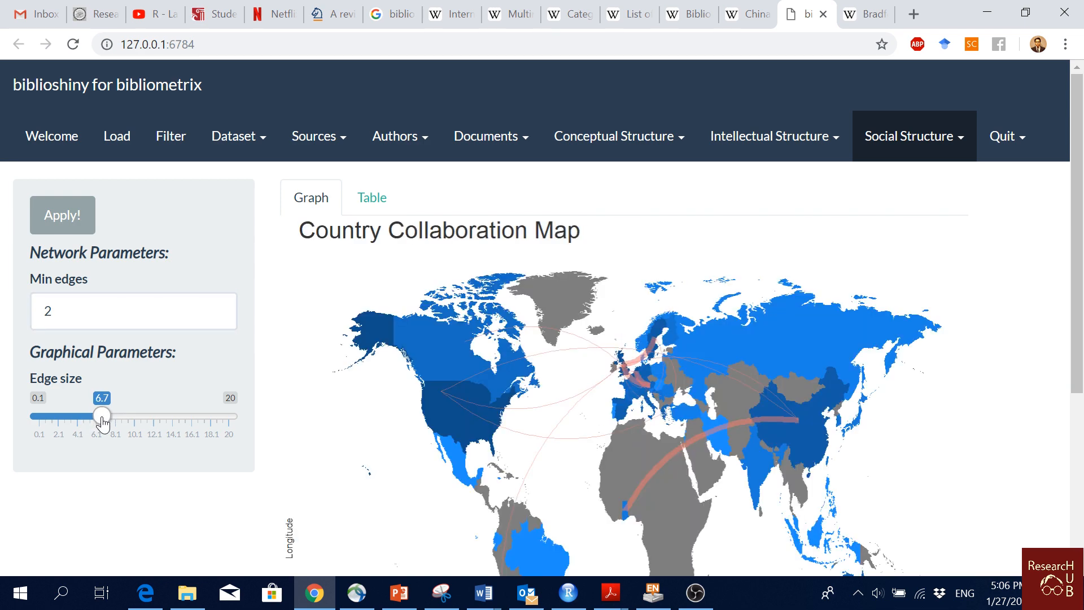
pyautogui.scroll(-5, 697, 426)
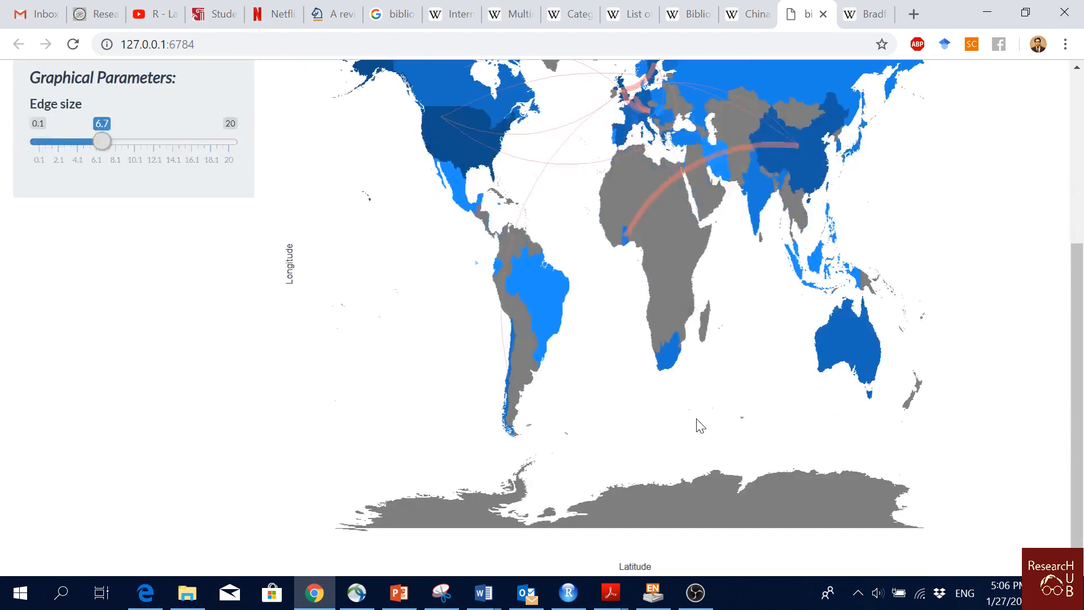
pyautogui.scroll(5, 696, 423)
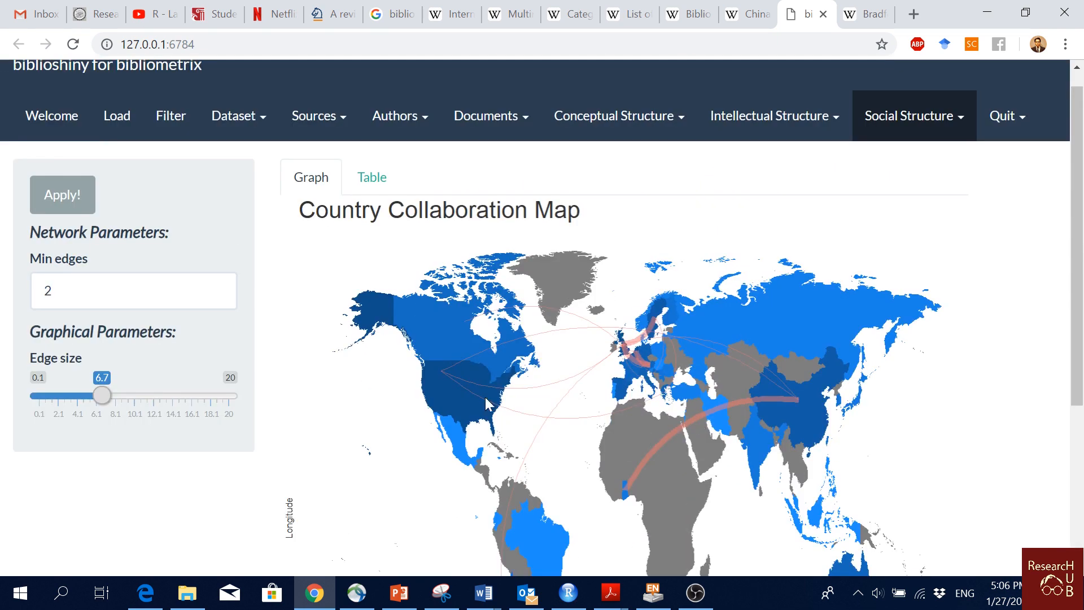
# Open the country collaboration map's data table, highlight the frequency for AUSTRALIA and CANADA, and look through the country pairs.
pyautogui.click(382, 179)
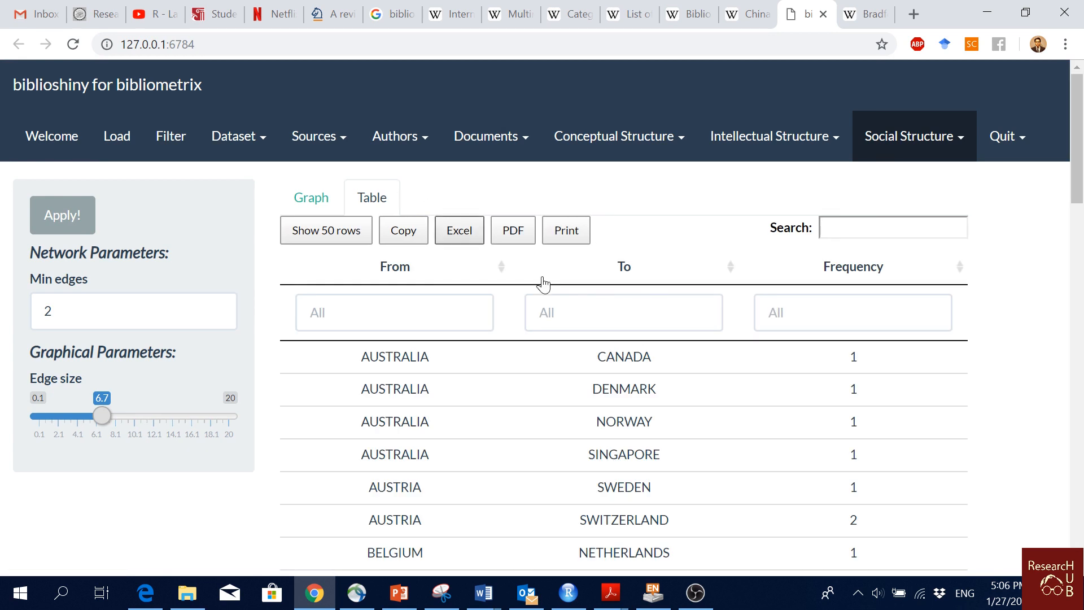
pyautogui.scroll(-1, 718, 305)
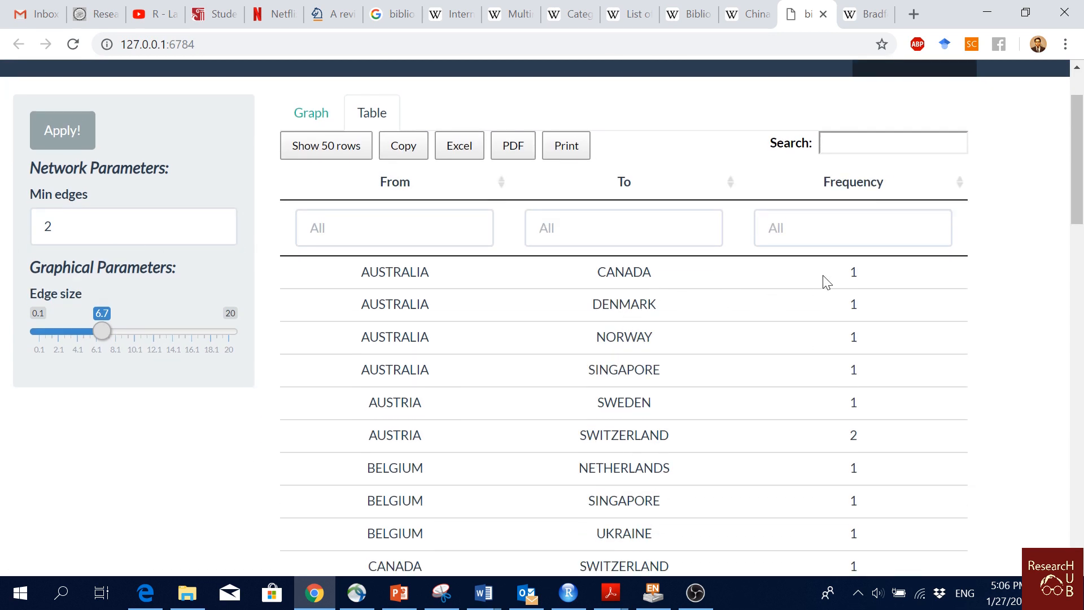
pyautogui.moveTo(863, 273); pyautogui.dragTo(900, 271)
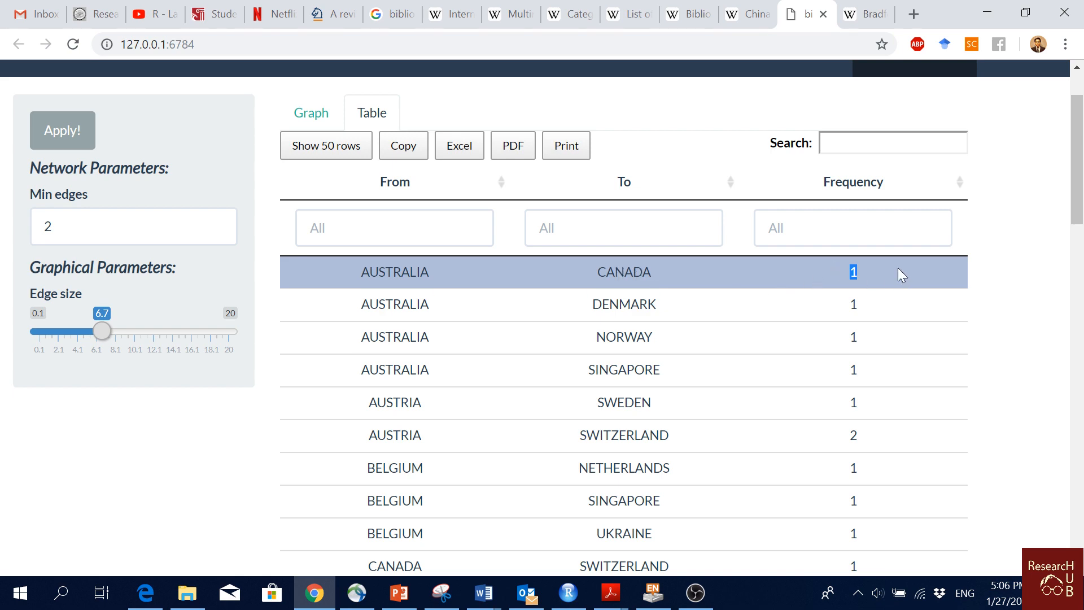
pyautogui.scroll(-6, 906, 294)
pyautogui.scroll(3, 882, 273)
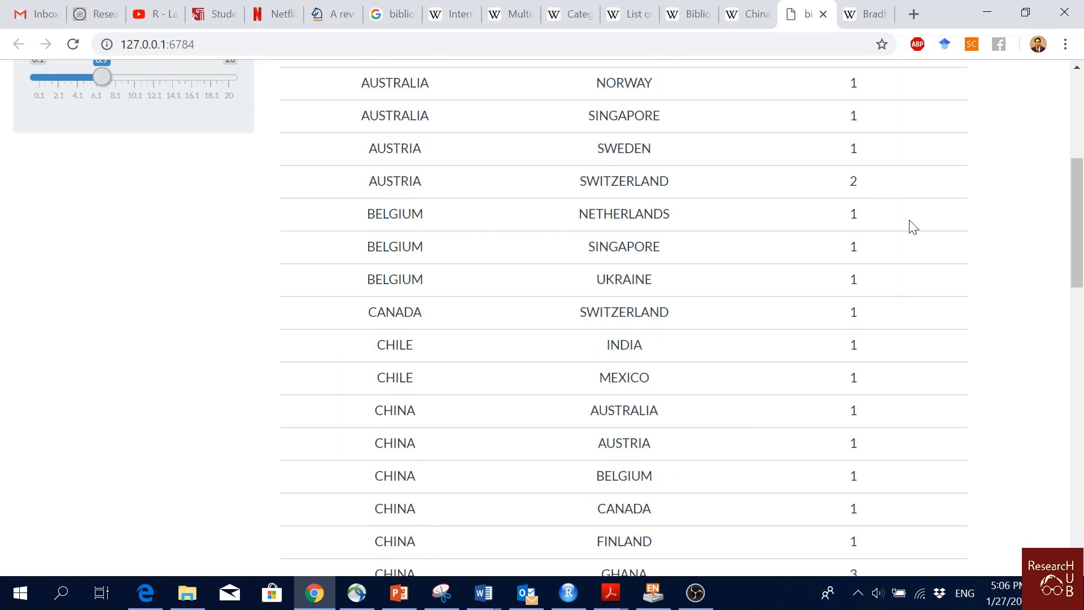
pyautogui.scroll(-6, 920, 290)
pyautogui.scroll(10, 920, 283)
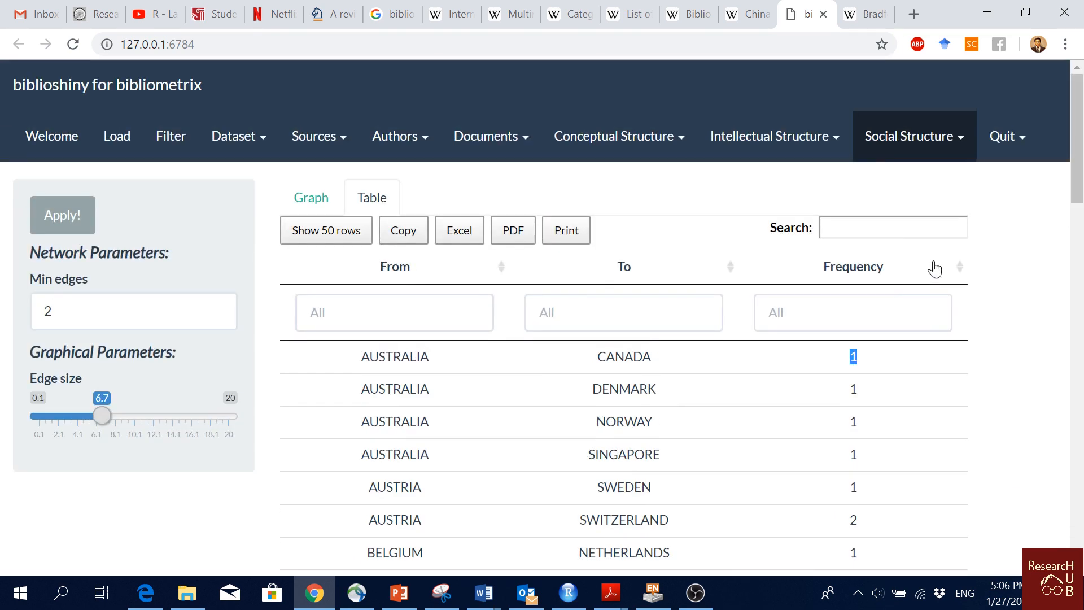
# Highlight the bibliometrix article title in the Welcome page's citation, and open the Quit options.
pyautogui.click(46, 137)
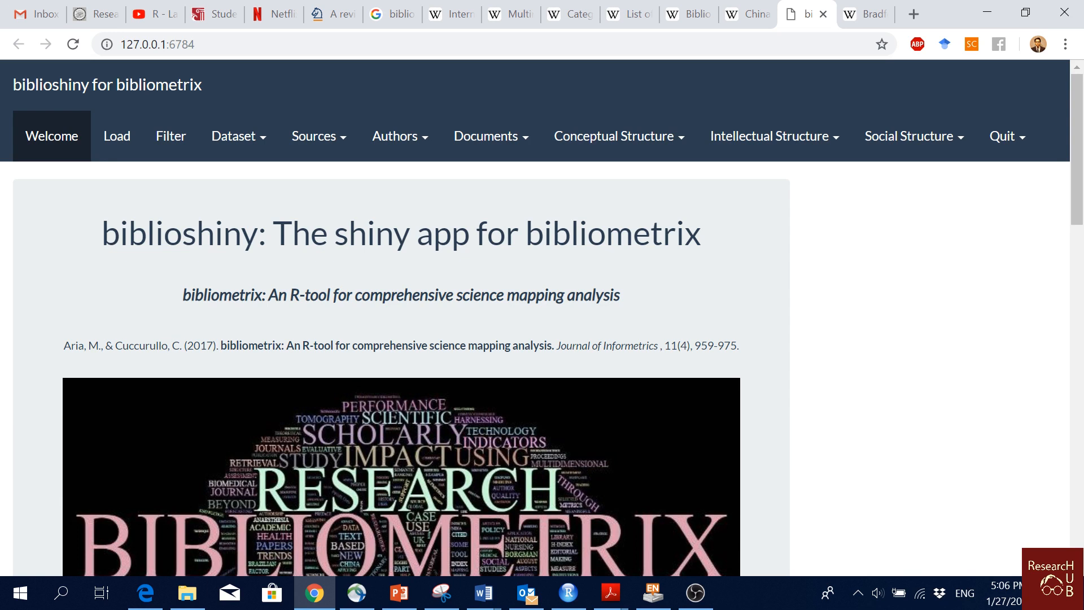
pyautogui.moveTo(219, 345); pyautogui.dragTo(552, 345)
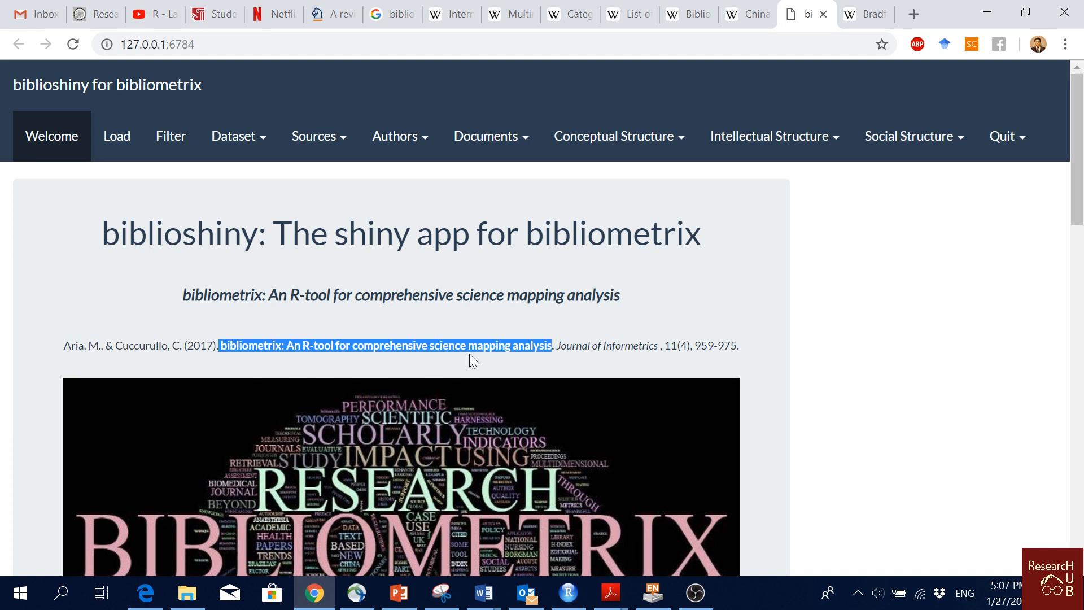
pyautogui.click(868, 278)
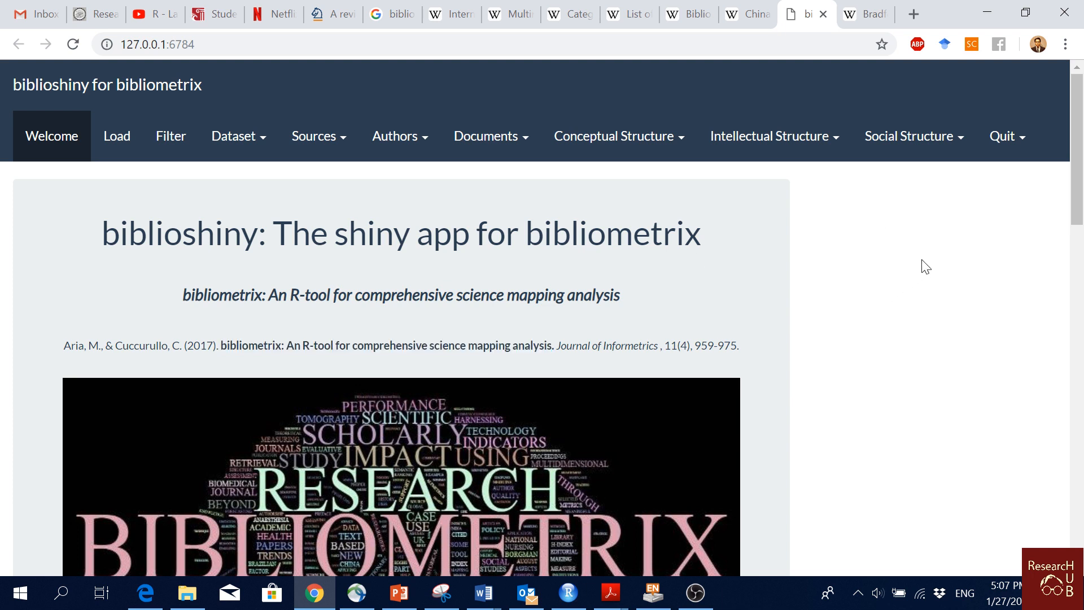
pyautogui.click(1014, 148)
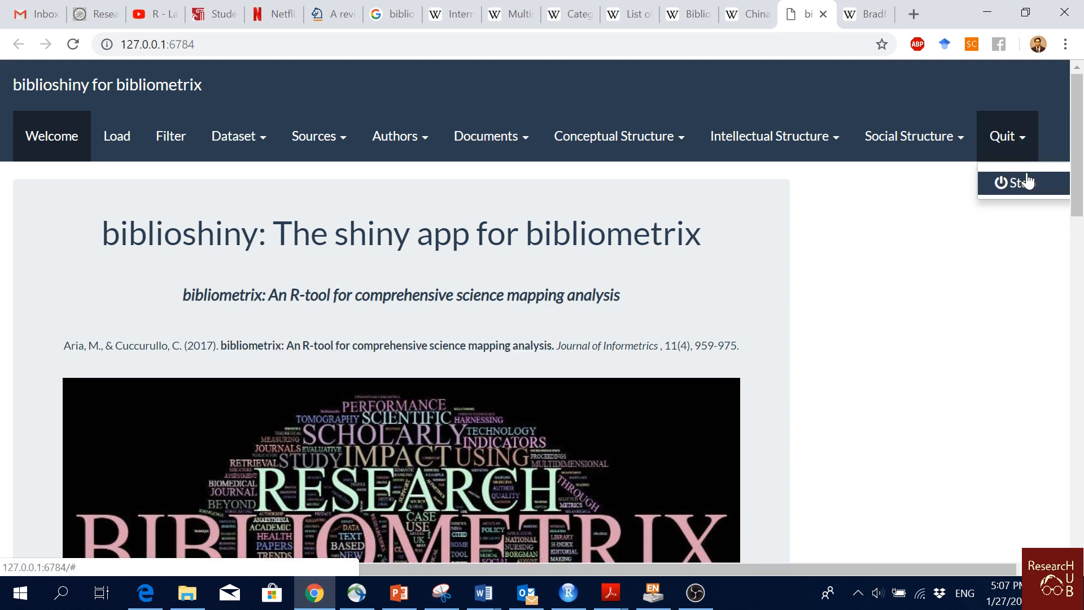